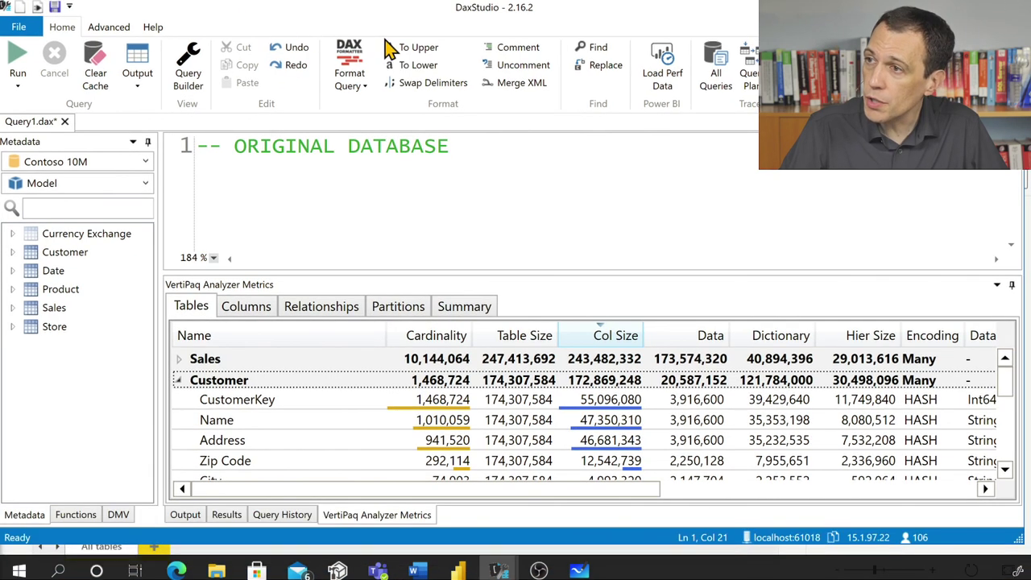
Step: Bring the DAX Studio window of the original Contoso 10M database in front of the no MDX one and maximize it
{"action": "key", "text": "super+Down"}
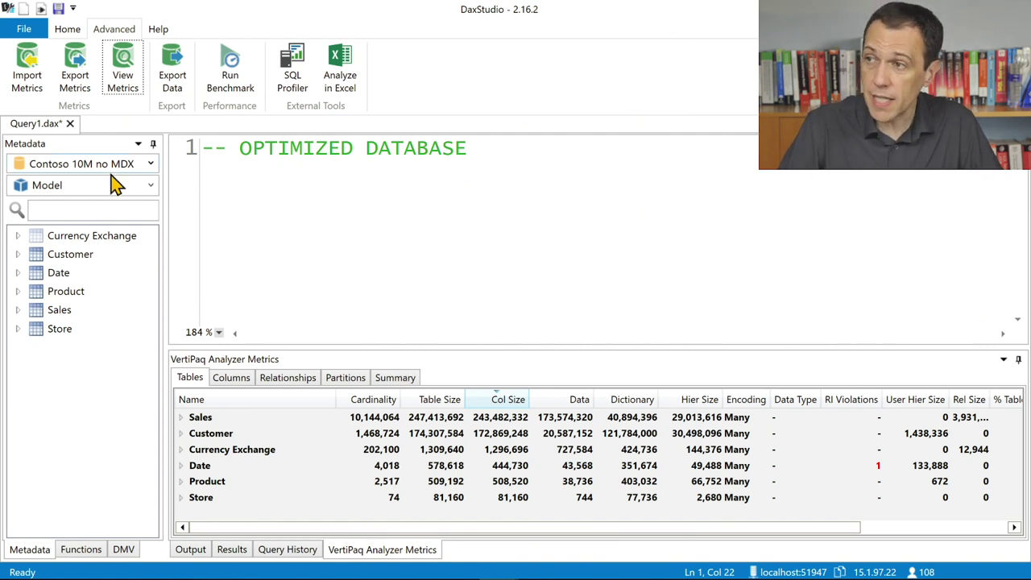
{"action": "mouse_move", "coordinate": [108, 183]}
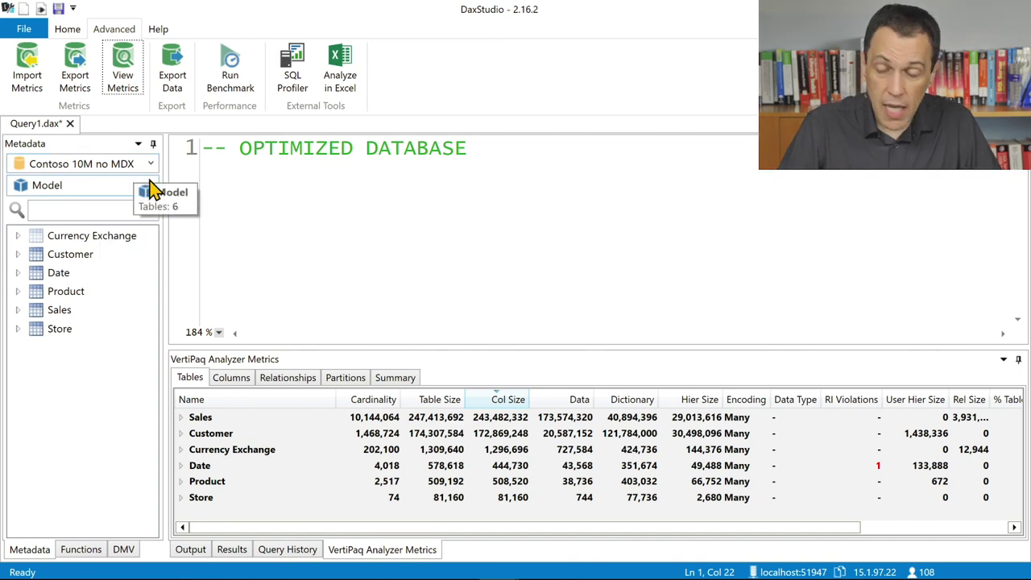
{"action": "key", "text": "alt+Tab"}
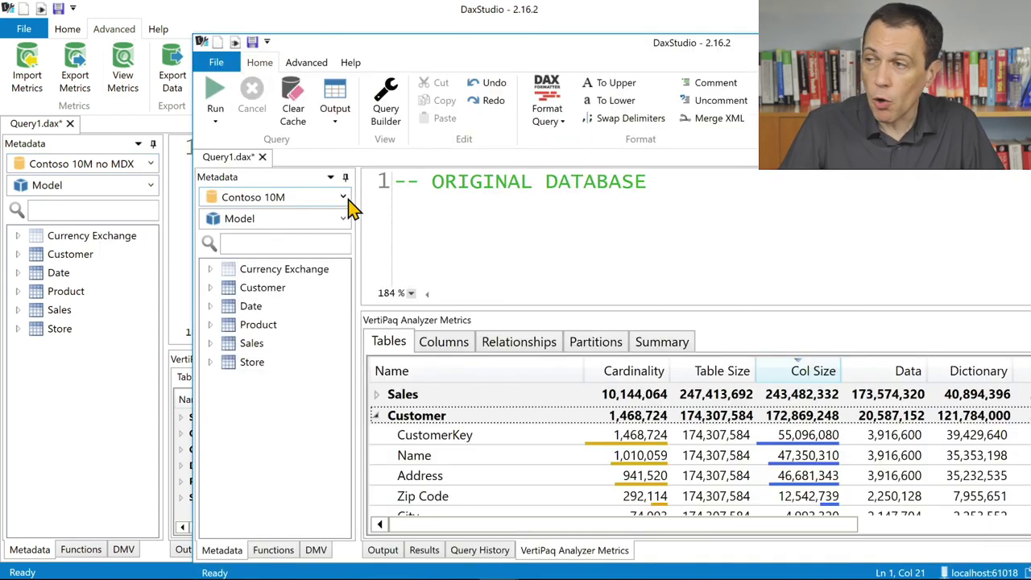
{"action": "left_click_drag", "start_coordinate": [553, 63], "coordinate": [528, 29]}
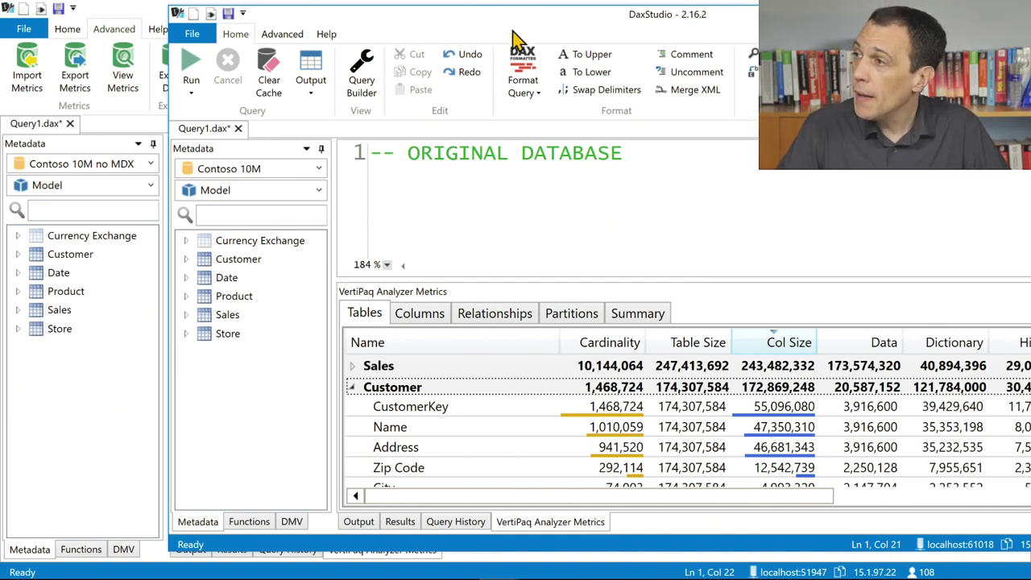
{"action": "left_click_drag", "start_coordinate": [509, 28], "coordinate": [414, 35]}
{"action": "double_click", "coordinate": [414, 34]}
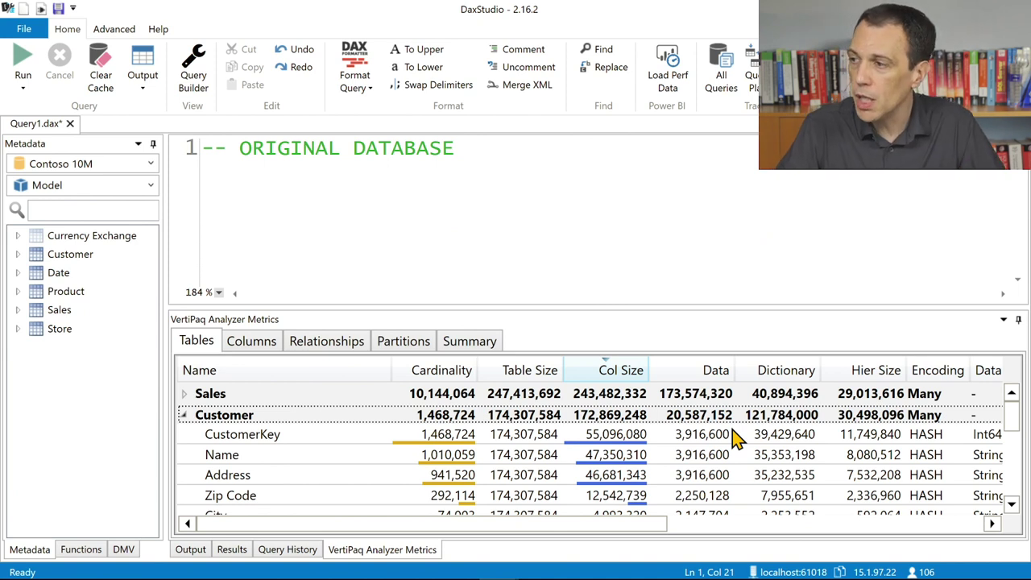
Step: Expand the Sales table in the VertiPaq Analyzer metrics and examine the hierarchy sizes of its largest columns
{"action": "left_click", "coordinate": [185, 395]}
{"action": "scroll", "coordinate": [491, 419], "scroll_direction": "down", "scroll_amount": 1}
{"action": "scroll", "coordinate": [493, 422], "scroll_direction": "down", "scroll_amount": 3}
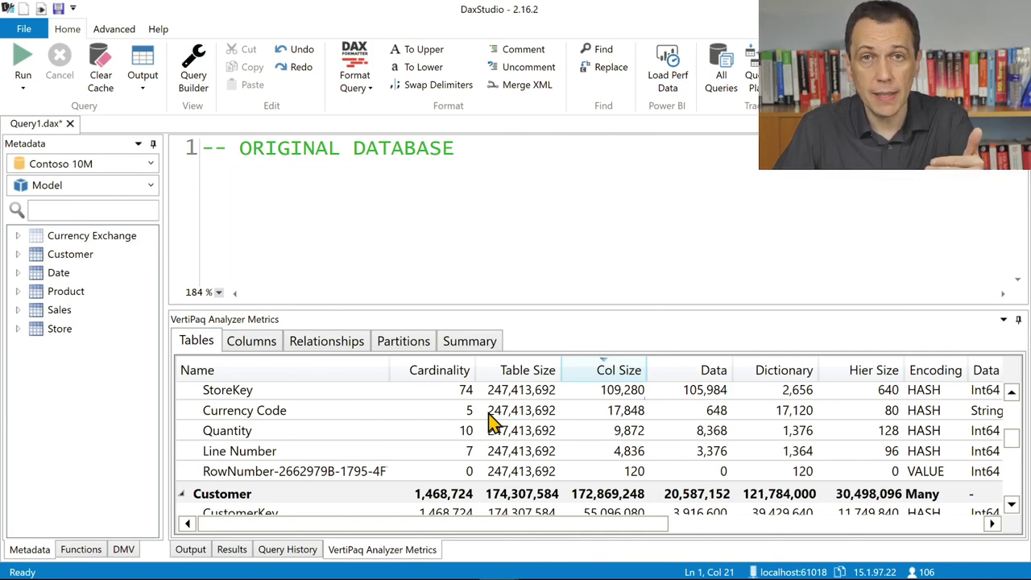
{"action": "scroll", "coordinate": [493, 422], "scroll_direction": "up", "scroll_amount": 4}
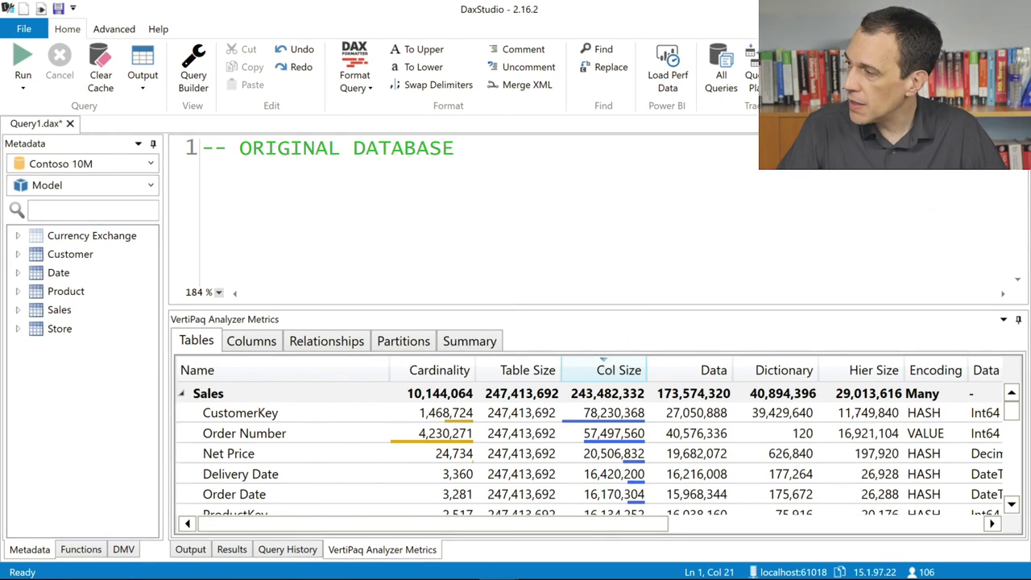
{"action": "left_click_drag", "start_coordinate": [822, 409], "coordinate": [903, 422]}
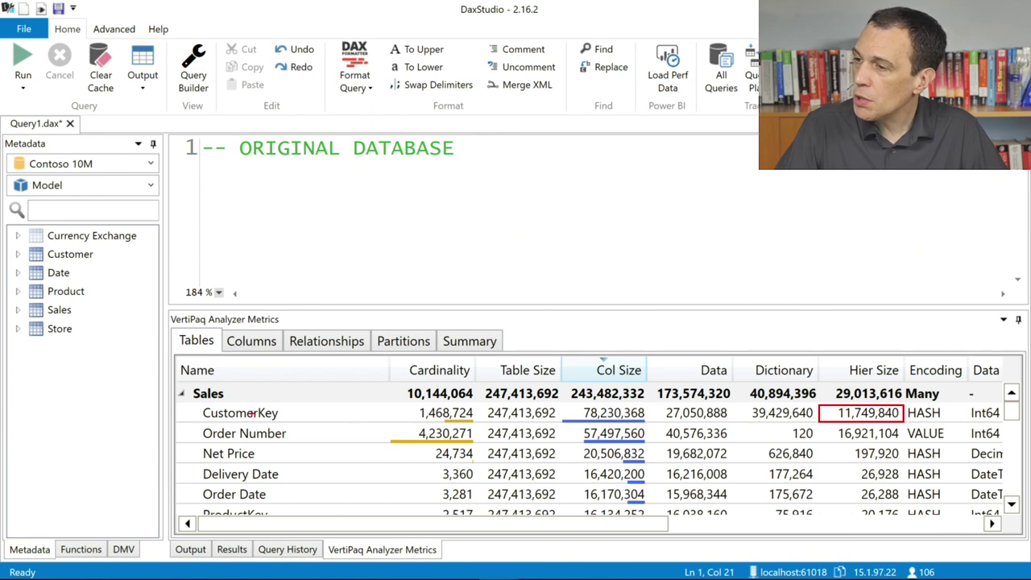
{"action": "left_click_drag", "start_coordinate": [827, 424], "coordinate": [910, 442]}
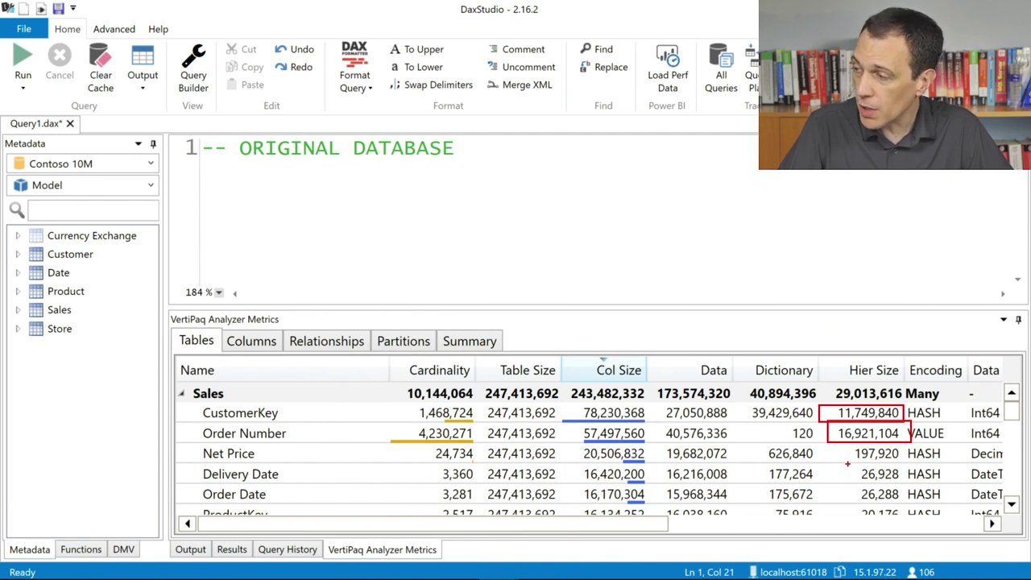
{"action": "left_click_drag", "start_coordinate": [848, 464], "coordinate": [905, 508]}
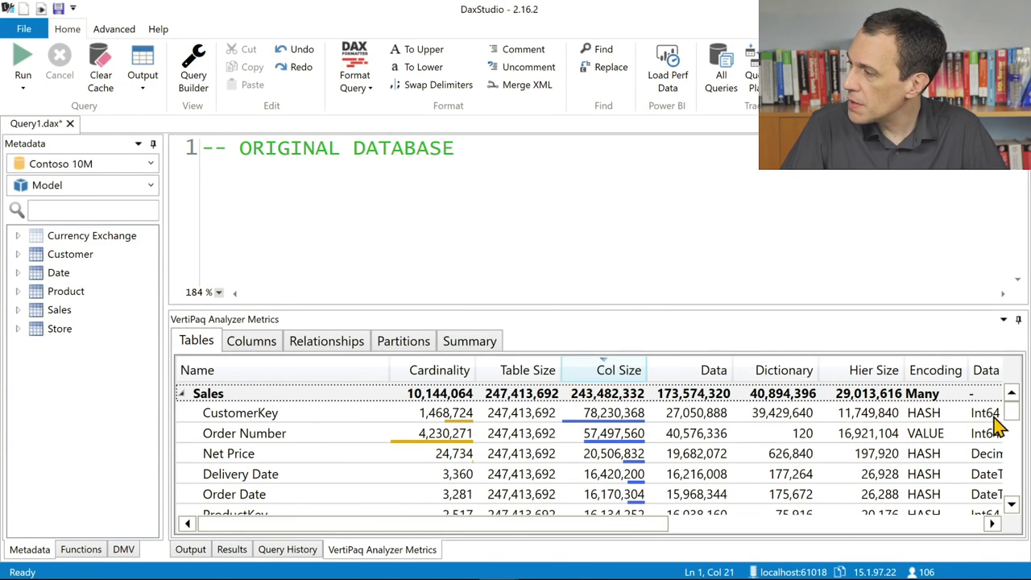
Step: Examine the hierarchy sizes of the Customer table's largest columns, including Name and Address
{"action": "left_click_drag", "start_coordinate": [1014, 422], "coordinate": [1013, 457]}
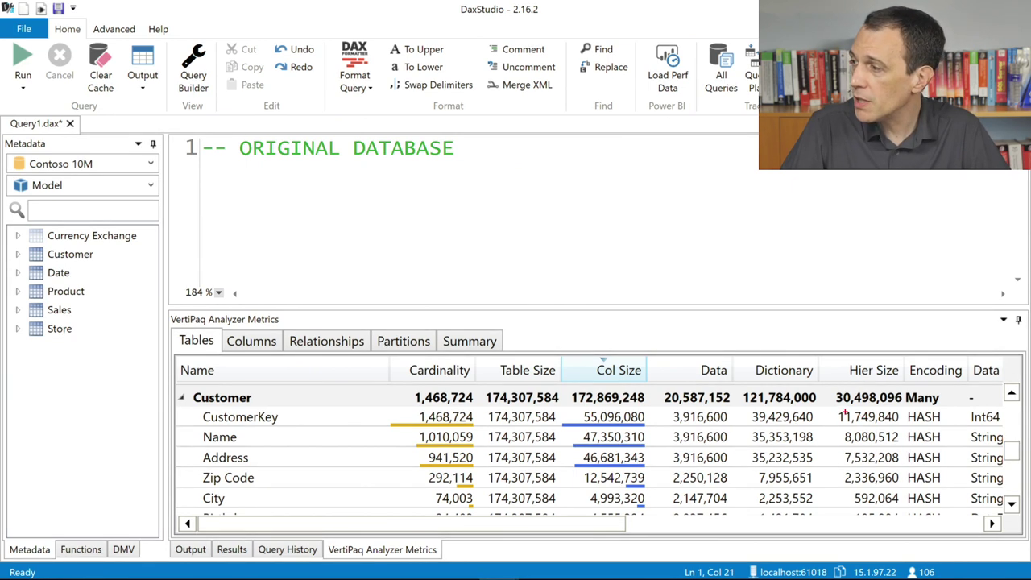
{"action": "mouse_move", "coordinate": [829, 408]}
{"action": "left_mouse_down"}
{"action": "mouse_move", "coordinate": [873, 447]}
{"action": "mouse_move", "coordinate": [895, 488]}
{"action": "mouse_move", "coordinate": [910, 490]}
{"action": "left_mouse_up"}
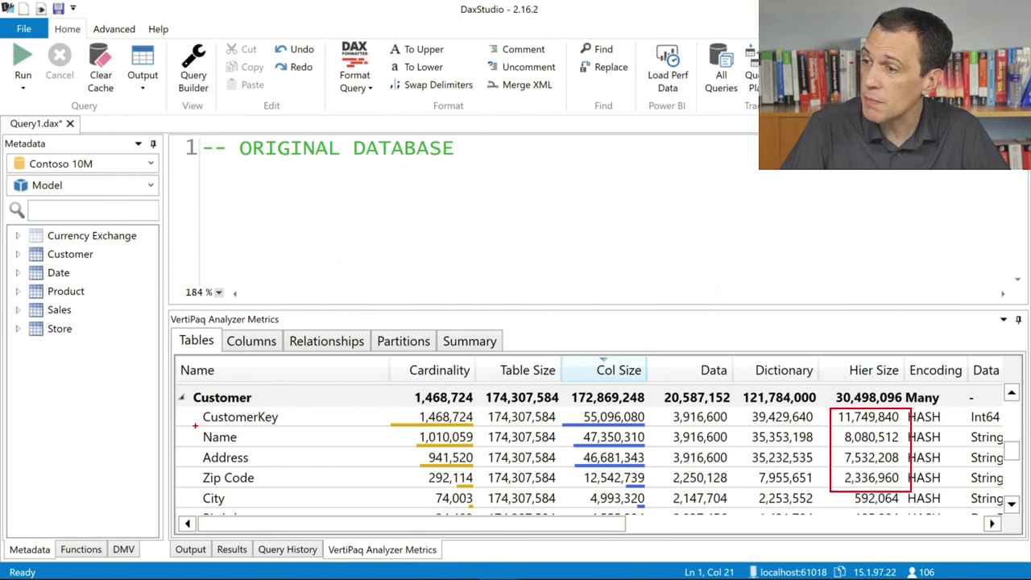
{"action": "left_click_drag", "start_coordinate": [194, 425], "coordinate": [272, 466]}
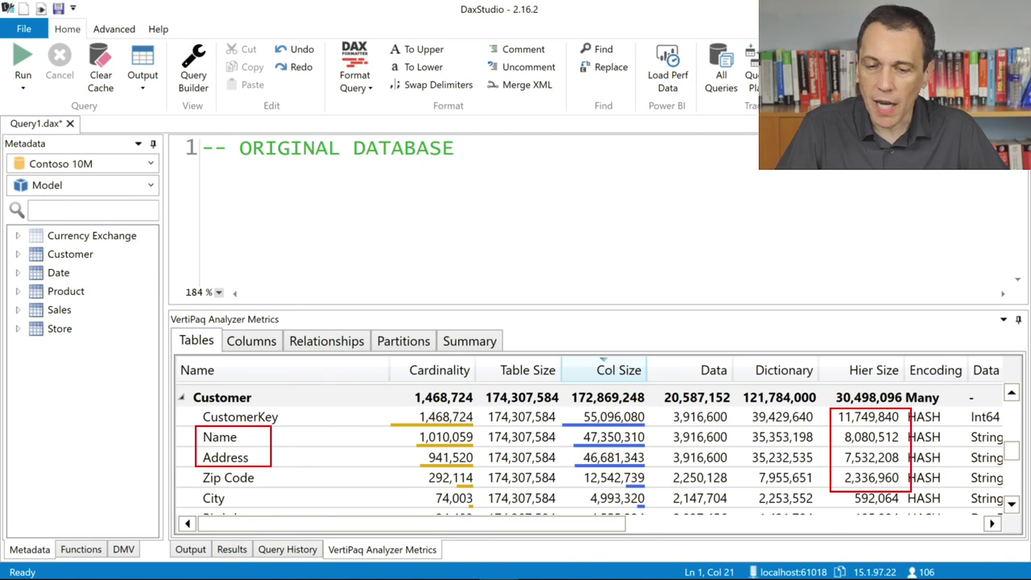
{"action": "key", "text": "Escape"}
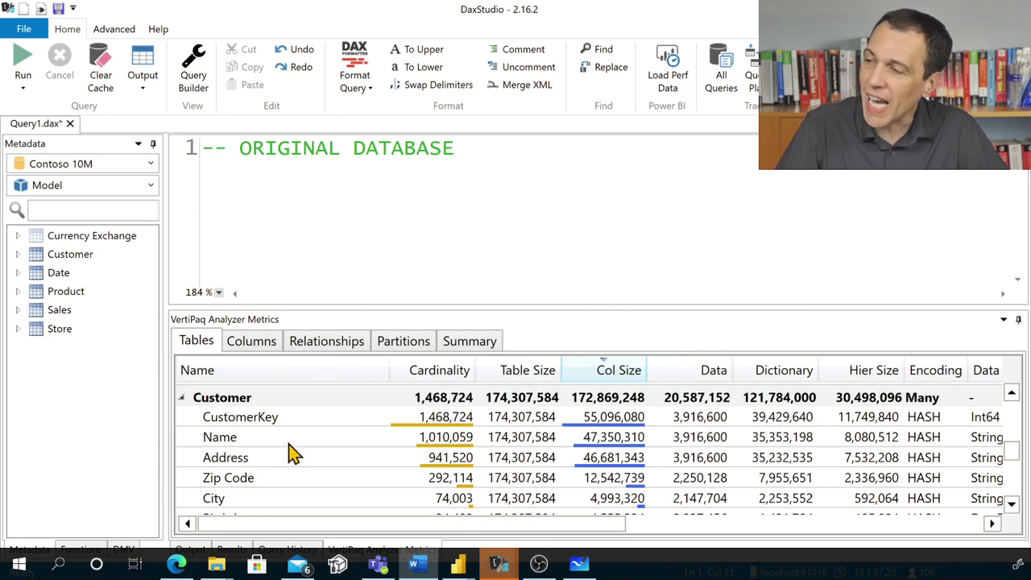
{"action": "scroll", "coordinate": [612, 427], "scroll_direction": "up", "scroll_amount": 5}
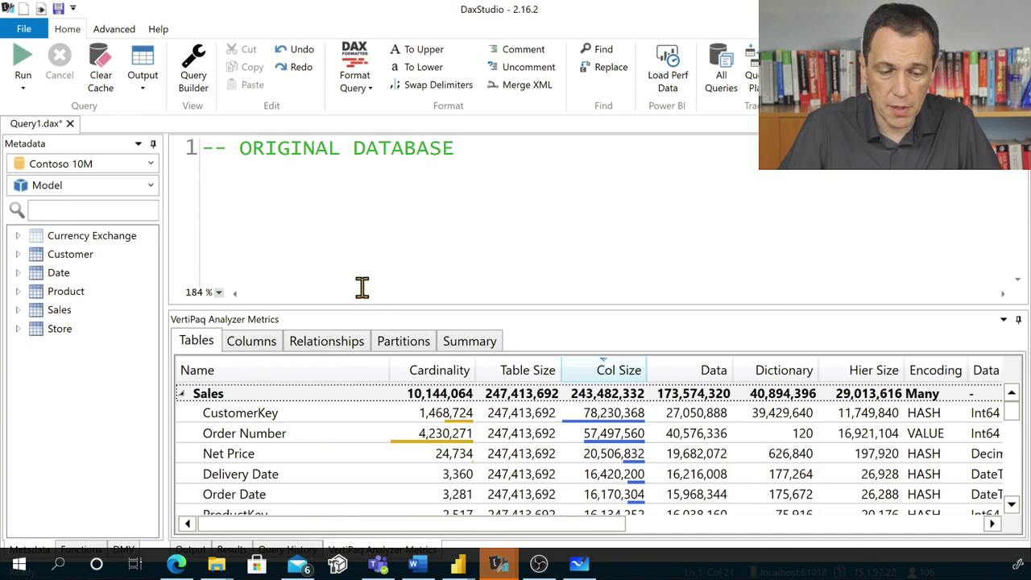
Step: Switch to the Contoso 10M no MDX report in Power BI Desktop and open its model in Tabular Editor, bringing the whole window into view
{"action": "key", "text": "alt+Tab"}
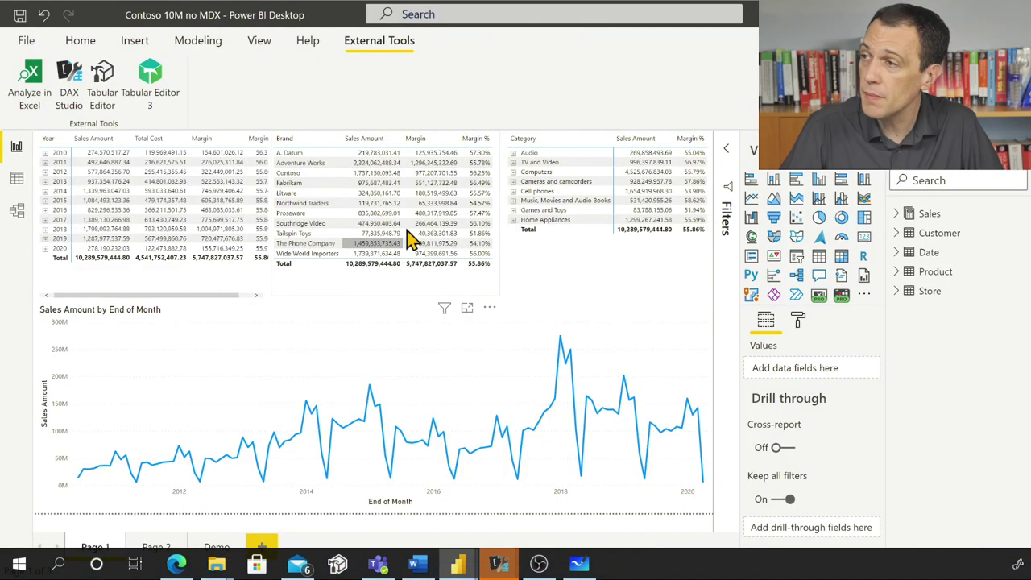
{"action": "left_click", "coordinate": [108, 73]}
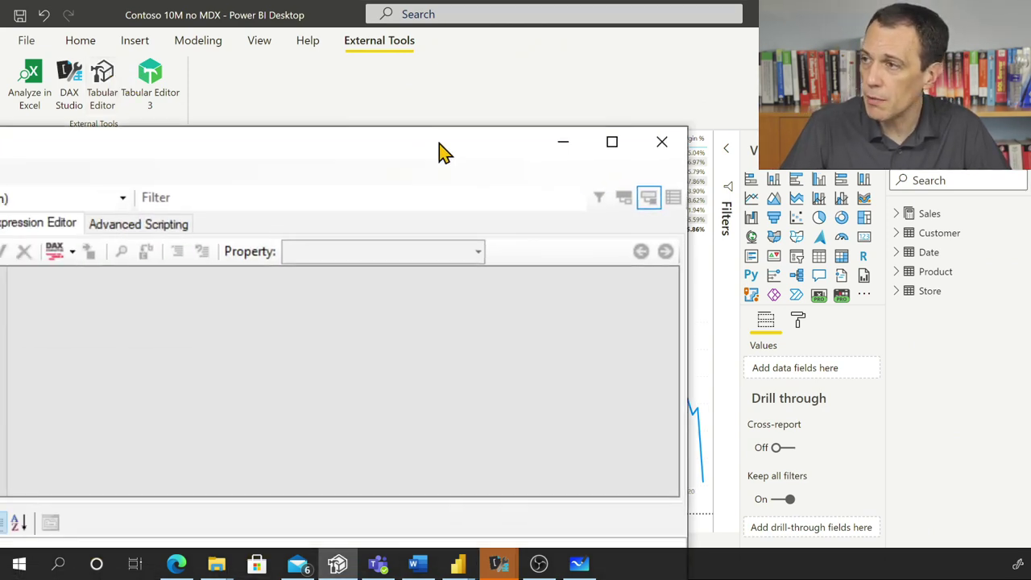
{"action": "left_click_drag", "start_coordinate": [437, 153], "coordinate": [690, 41]}
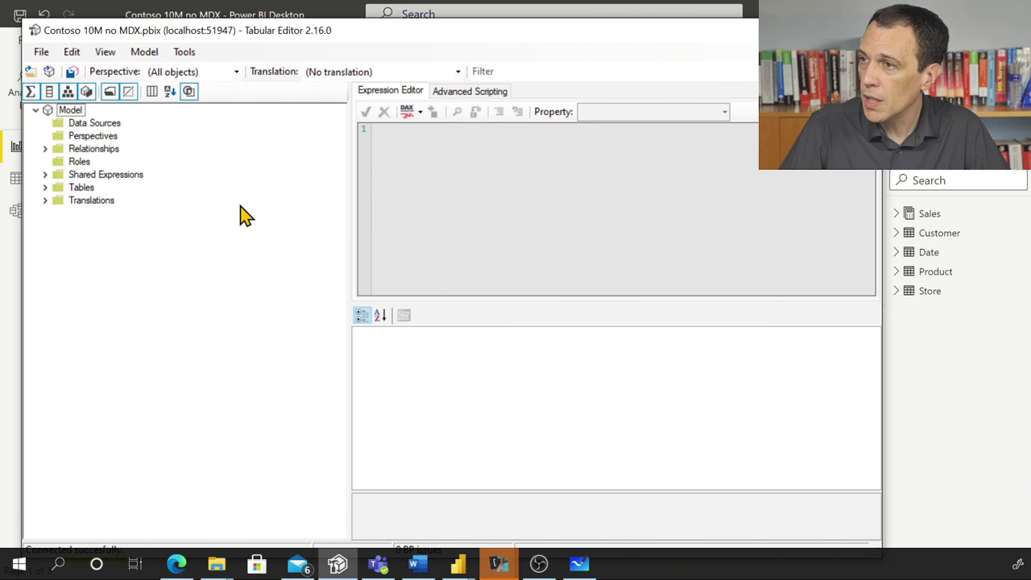
Step: Expand the Sales table in the model tree and select its CustomerKey column
{"action": "left_click", "coordinate": [44, 188]}
{"action": "left_click", "coordinate": [54, 240]}
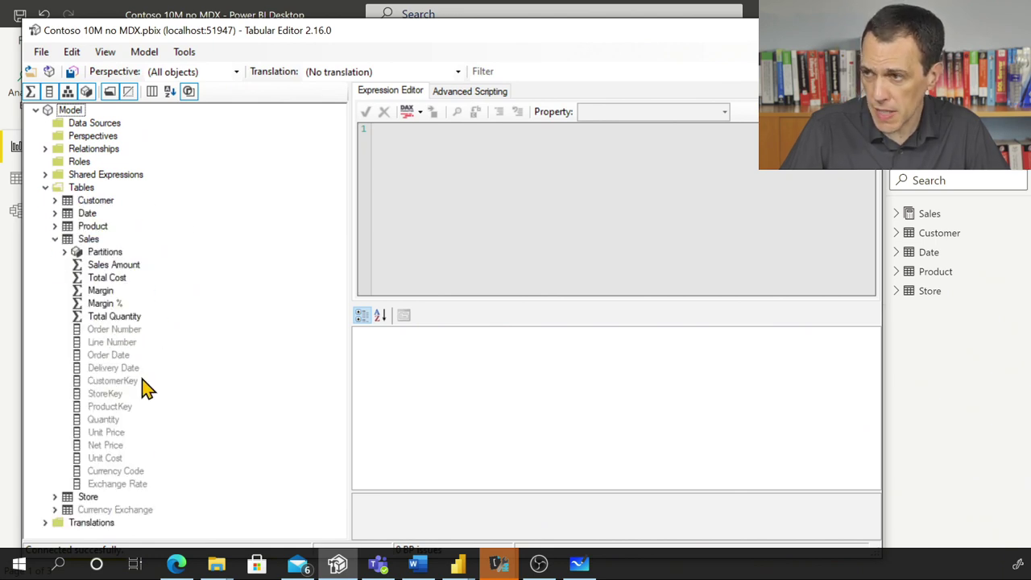
{"action": "left_click", "coordinate": [122, 382]}
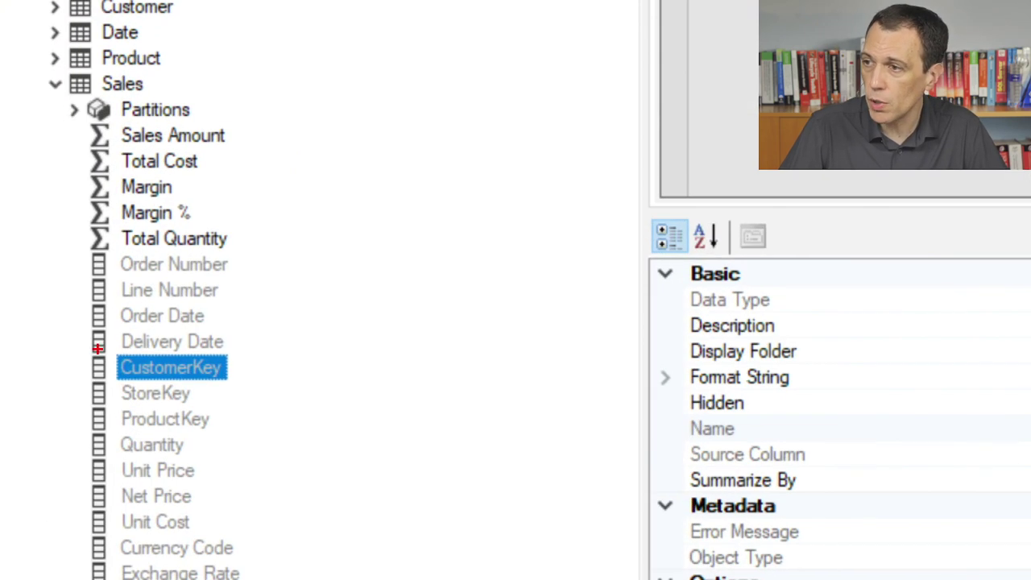
{"action": "mouse_move", "coordinate": [98, 348]}
{"action": "left_mouse_down"}
{"action": "mouse_move", "coordinate": [111, 379]}
{"action": "mouse_move", "coordinate": [301, 381]}
{"action": "left_mouse_up"}
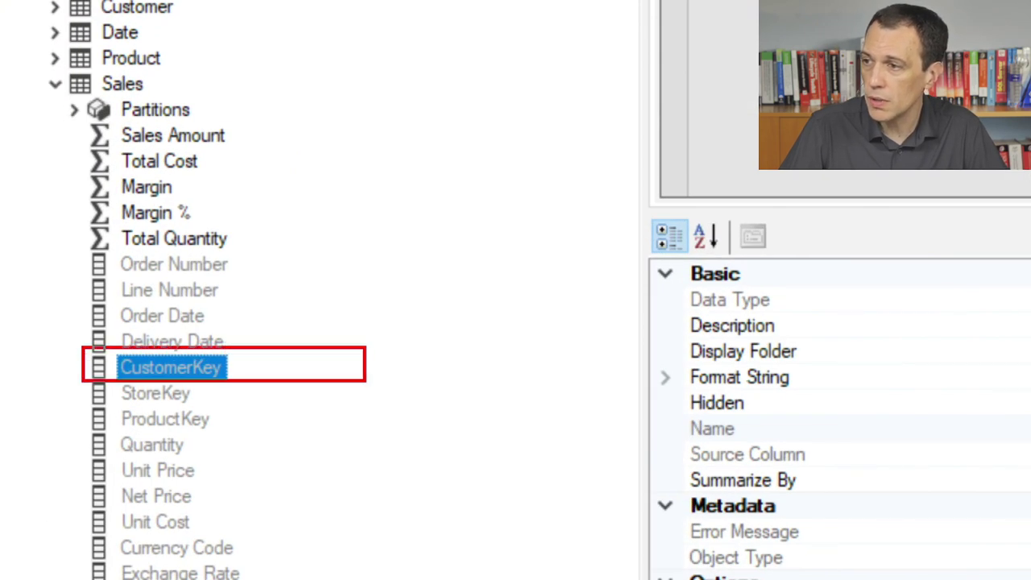
{"action": "key", "text": "Escape"}
Step: Enlarge the property grid and look through the available properties of the CustomerKey column
{"action": "scroll", "coordinate": [497, 409], "scroll_direction": "down", "scroll_amount": 3}
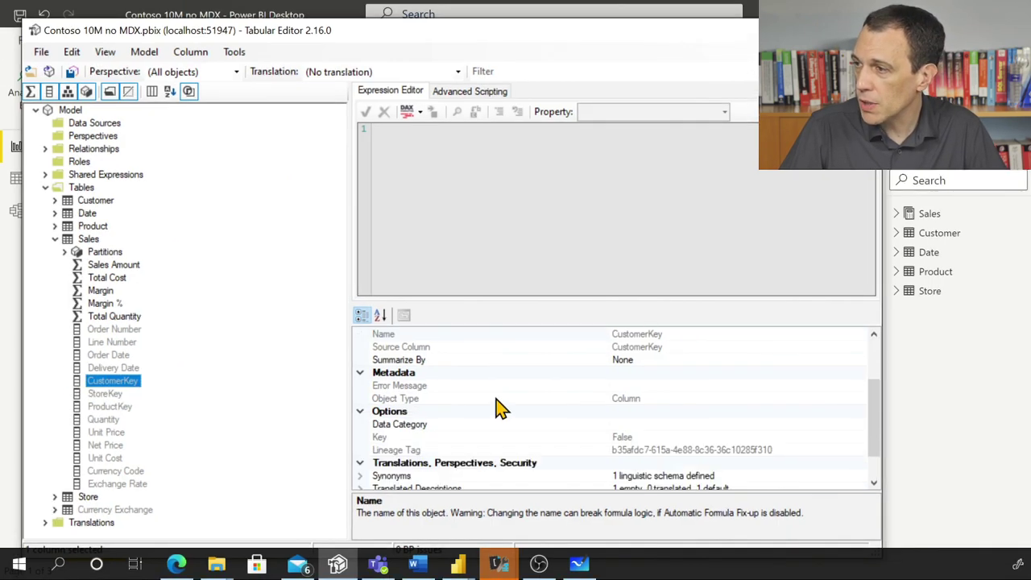
{"action": "scroll", "coordinate": [497, 409], "scroll_direction": "up", "scroll_amount": 2}
{"action": "scroll", "coordinate": [497, 409], "scroll_direction": "up", "scroll_amount": 1}
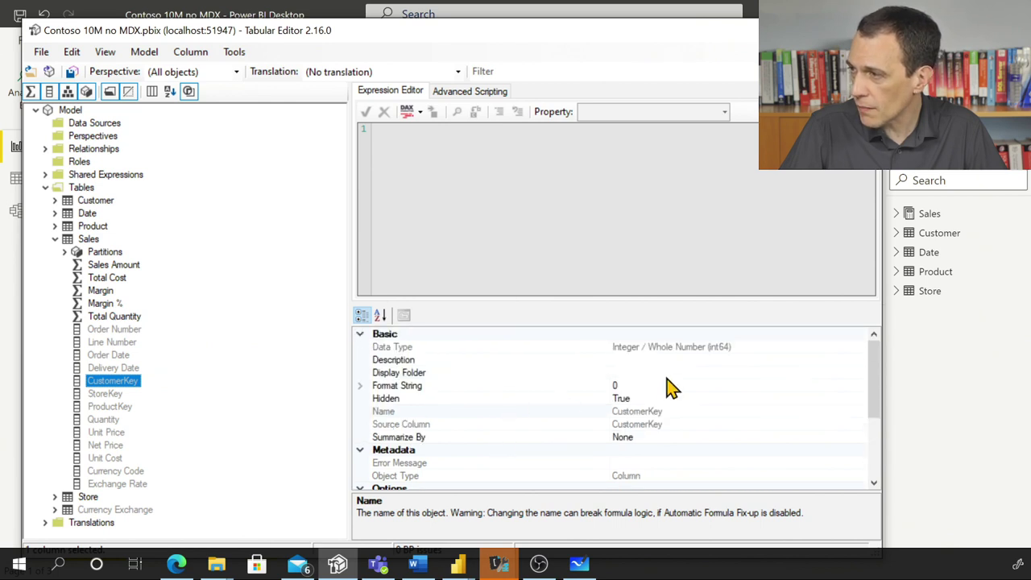
{"action": "left_click_drag", "start_coordinate": [671, 304], "coordinate": [669, 233]}
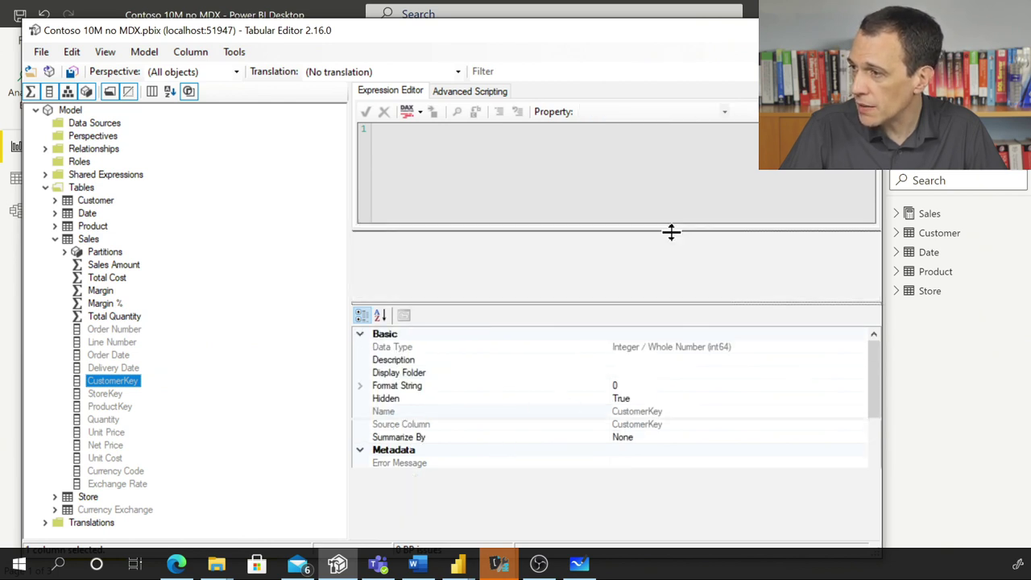
{"action": "scroll", "coordinate": [525, 379], "scroll_direction": "down", "scroll_amount": 1}
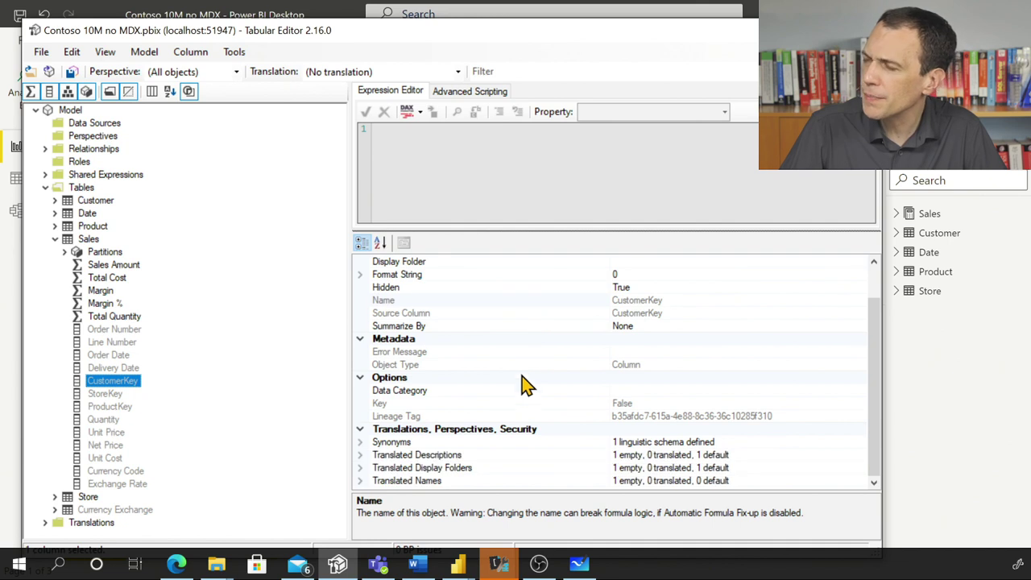
{"action": "scroll", "coordinate": [523, 394], "scroll_direction": "up", "scroll_amount": 1}
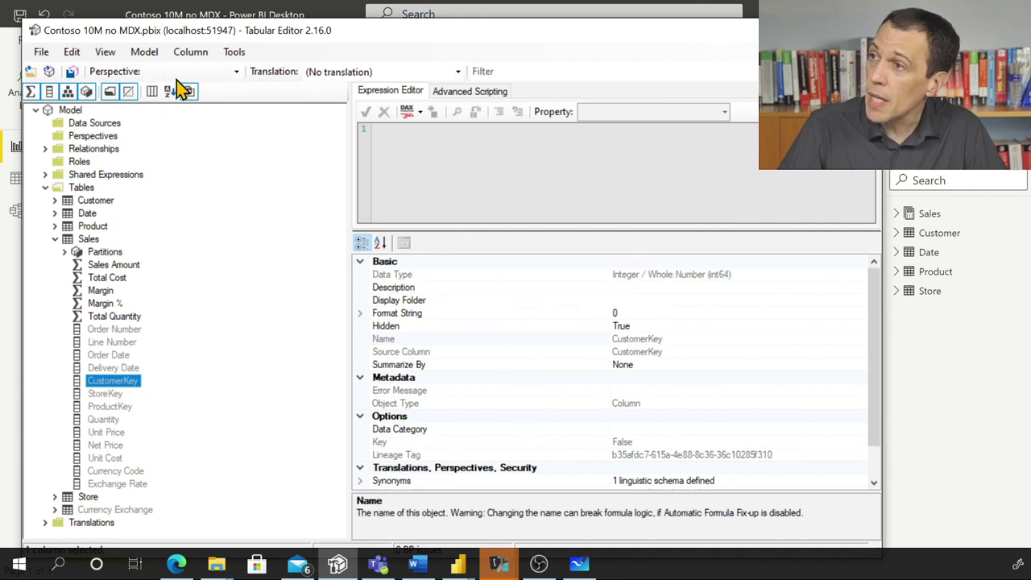
Step: Enable the Allow unsupported Power BI features (experimental) option in the Tabular Editor preferences
{"action": "left_click", "coordinate": [42, 53]}
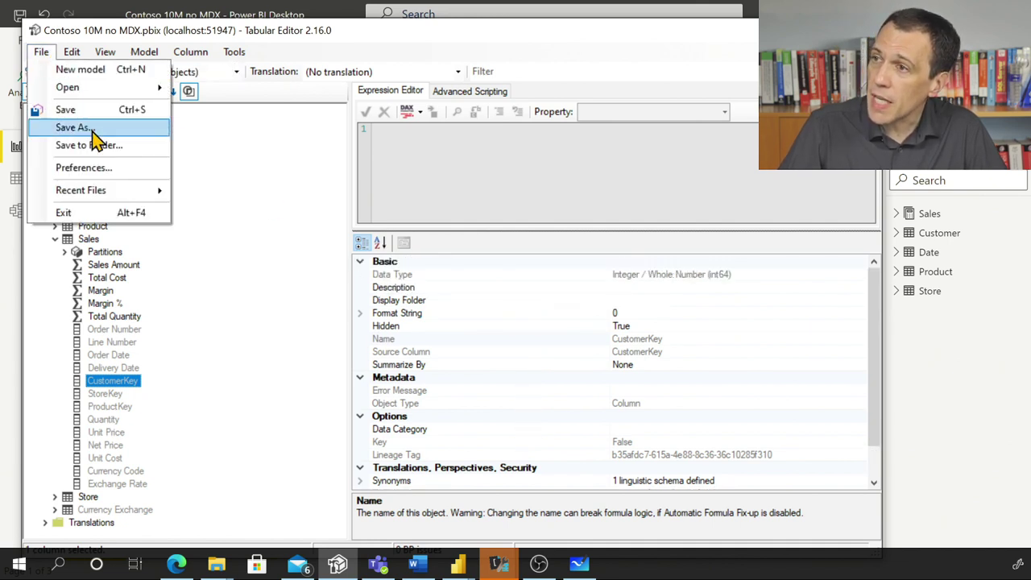
{"action": "left_click", "coordinate": [101, 170]}
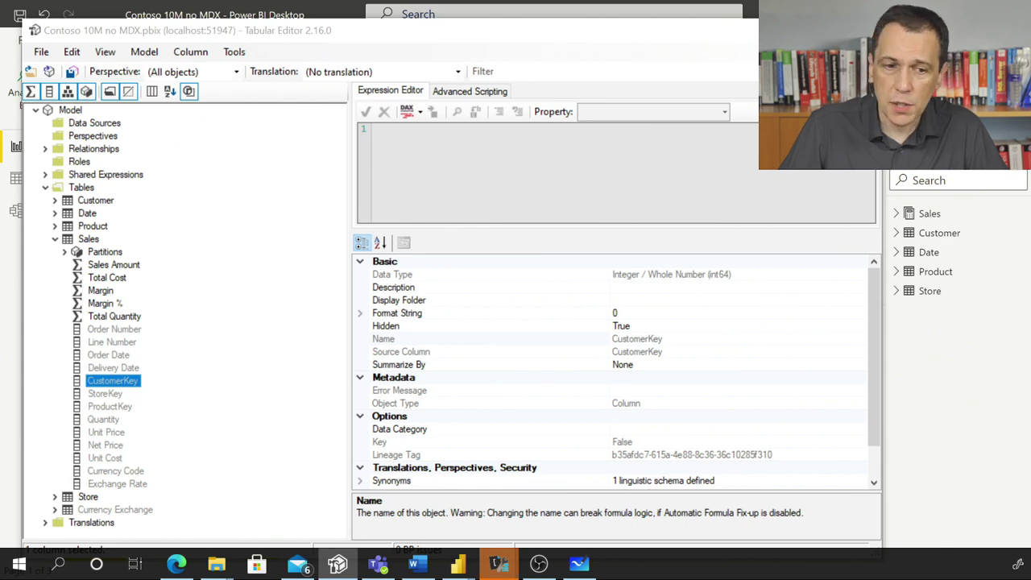
{"action": "left_click_drag", "start_coordinate": [453, 97], "coordinate": [310, 138]}
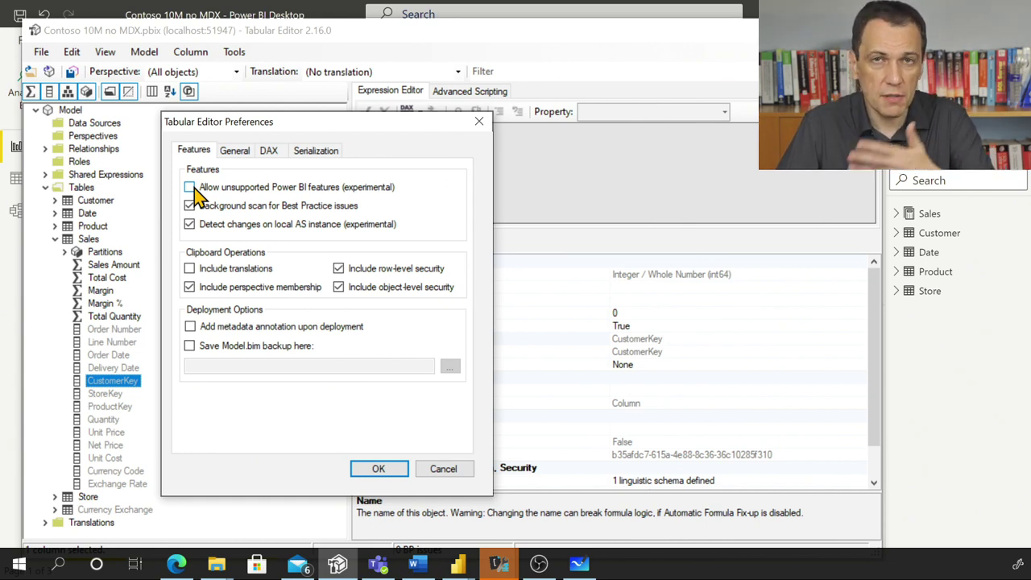
{"action": "left_click", "coordinate": [191, 187]}
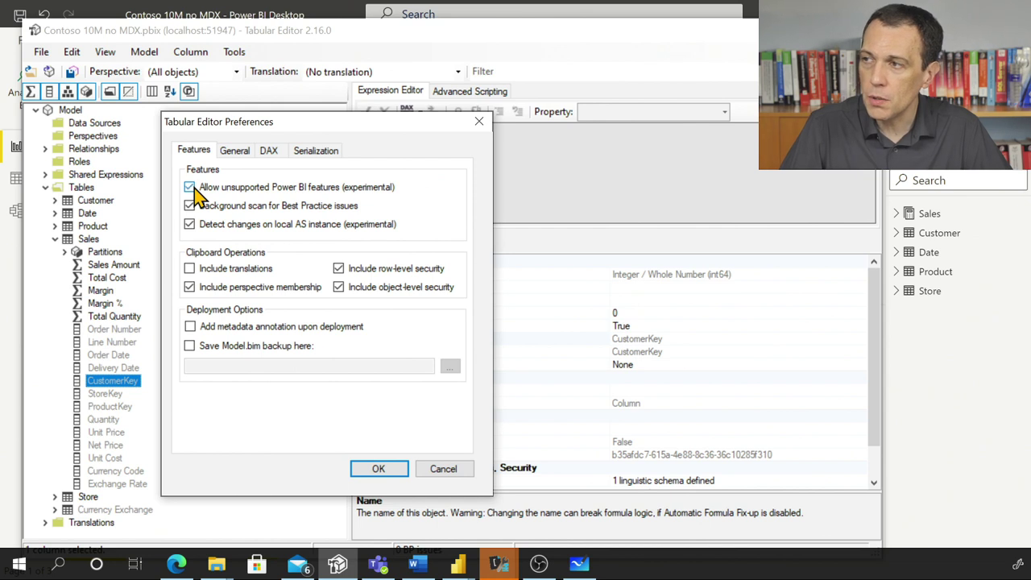
{"action": "left_click", "coordinate": [378, 470]}
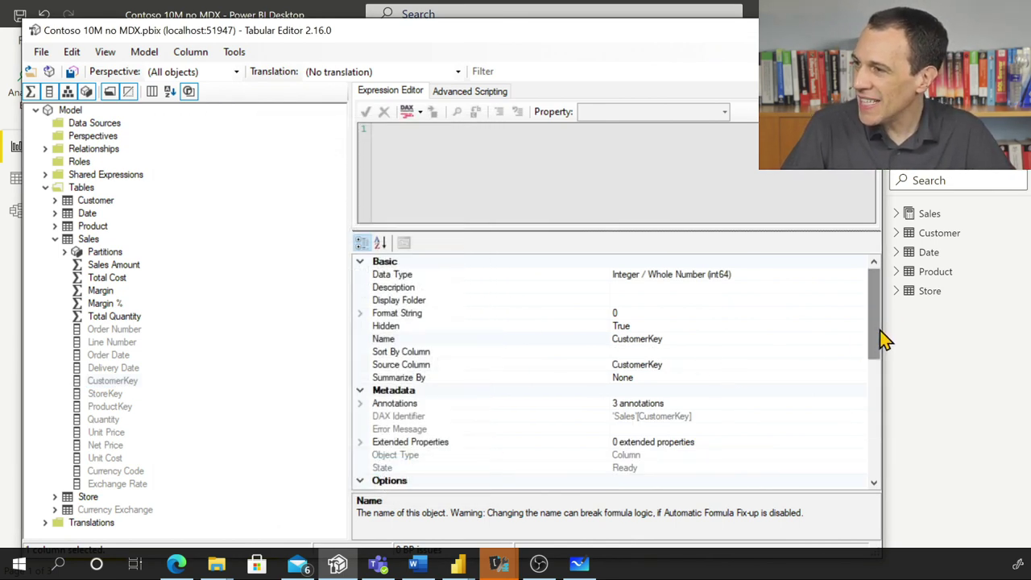
Step: Set Available In MDX to False for the Sales table's CustomerKey column and save the change to the connected model
{"action": "left_click_drag", "start_coordinate": [880, 341], "coordinate": [874, 395]}
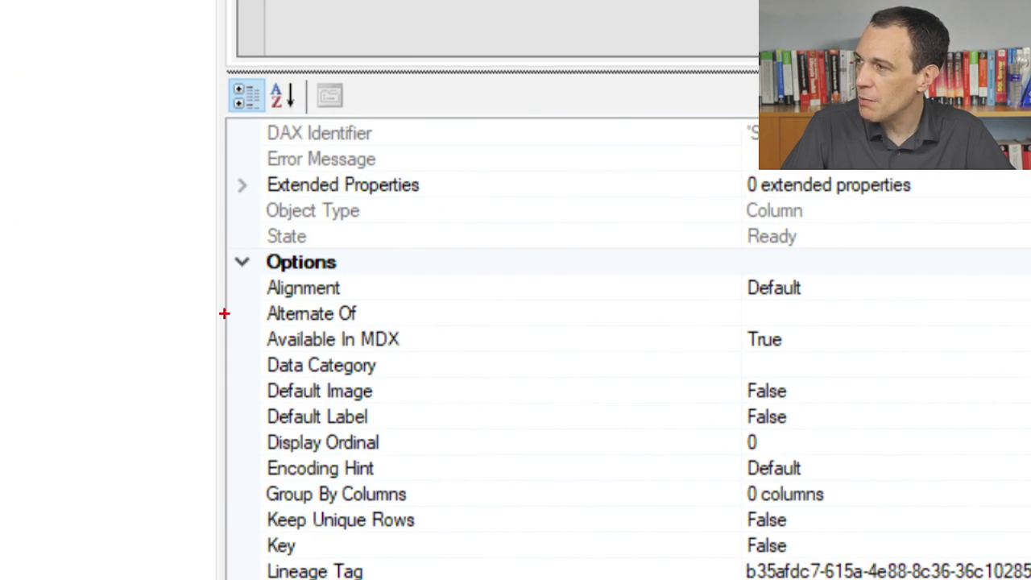
{"action": "left_click_drag", "start_coordinate": [229, 314], "coordinate": [861, 355]}
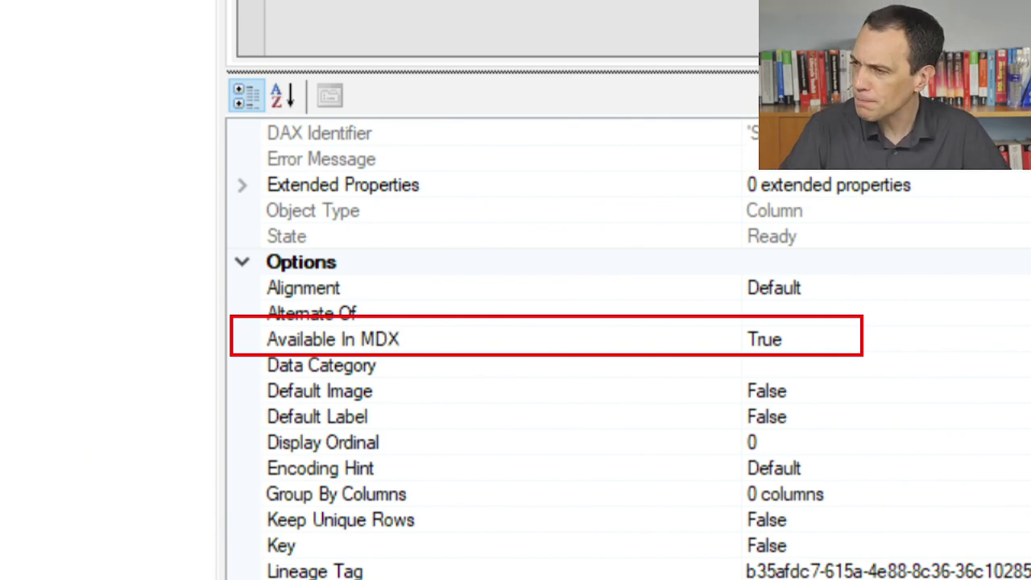
{"action": "key", "text": "Escape"}
{"action": "left_click", "coordinate": [710, 364]}
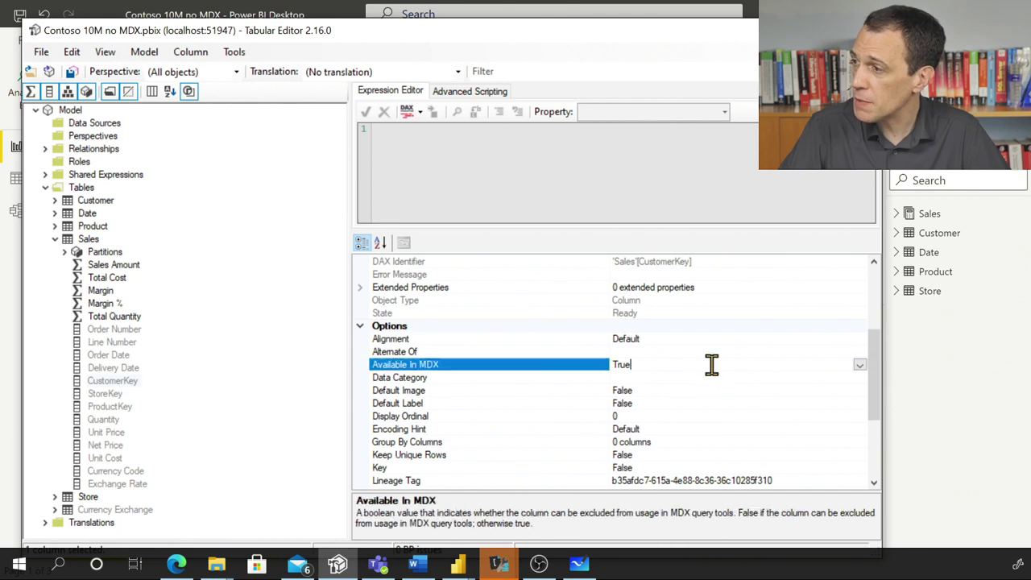
{"action": "left_click", "coordinate": [858, 364]}
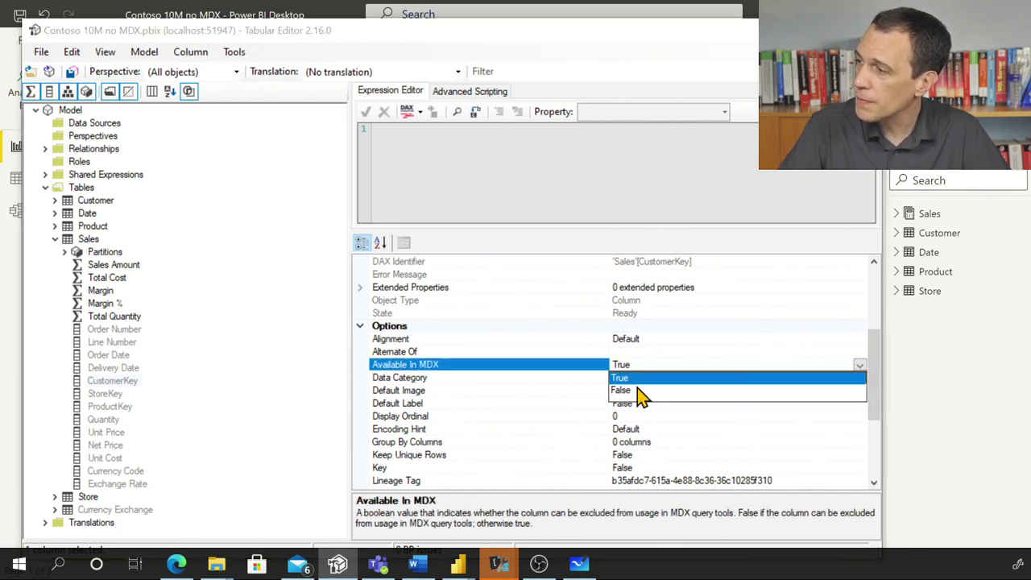
{"action": "left_click", "coordinate": [636, 392]}
{"action": "left_click", "coordinate": [42, 54]}
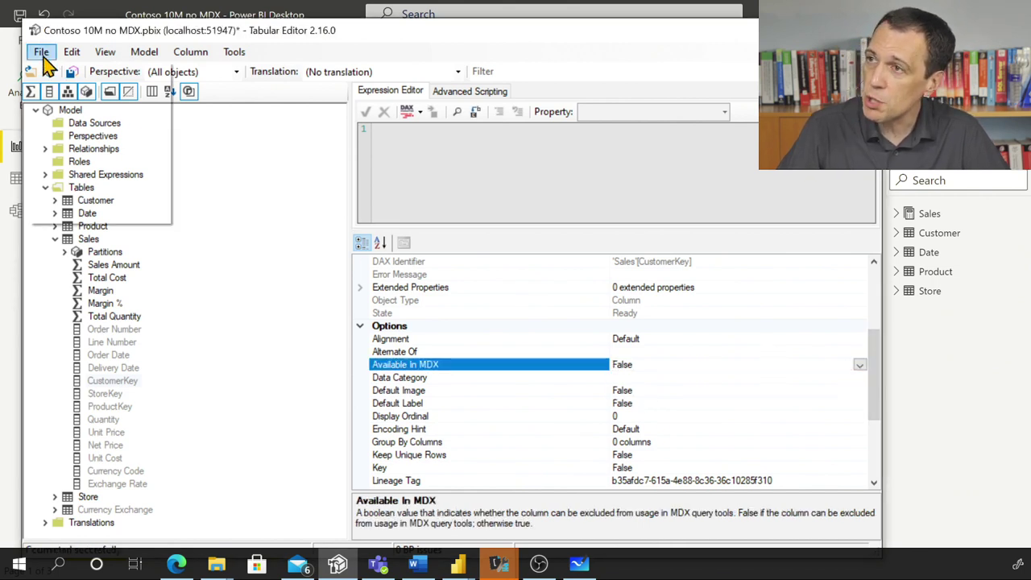
{"action": "left_click", "coordinate": [63, 109]}
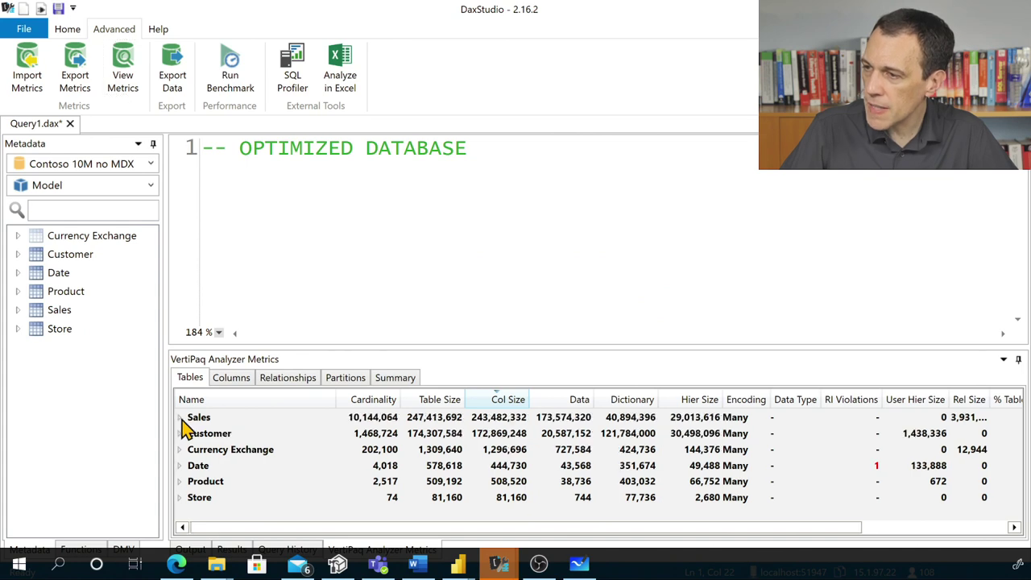
Step: Switch to DAX Studio, reload the VertiPaq Analyzer metrics for Contoso 10M no MDX, and check CustomerKey's hierarchy size under Sales
{"action": "left_click", "coordinate": [181, 417]}
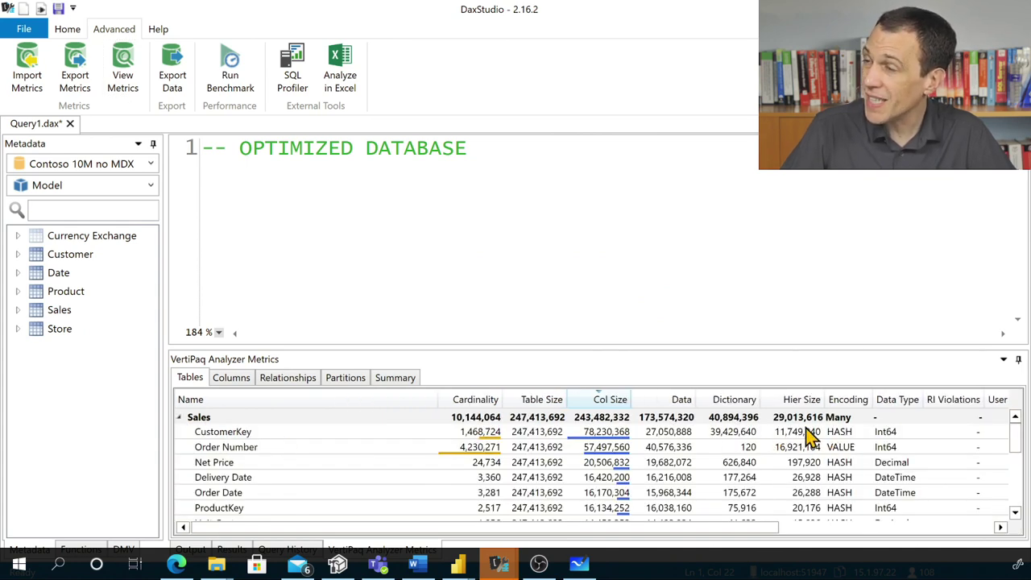
{"action": "left_click", "coordinate": [123, 84]}
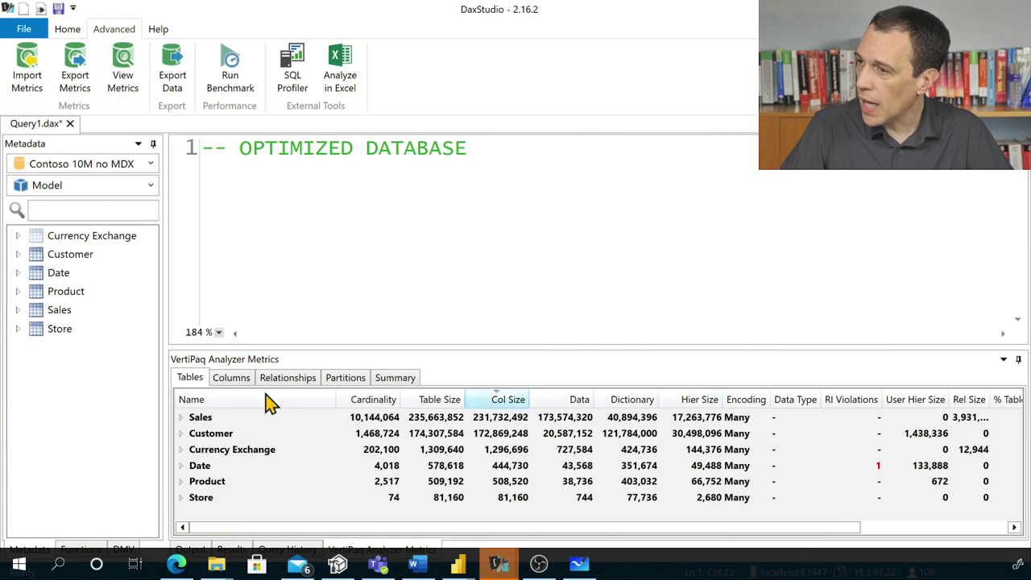
{"action": "left_click", "coordinate": [181, 417]}
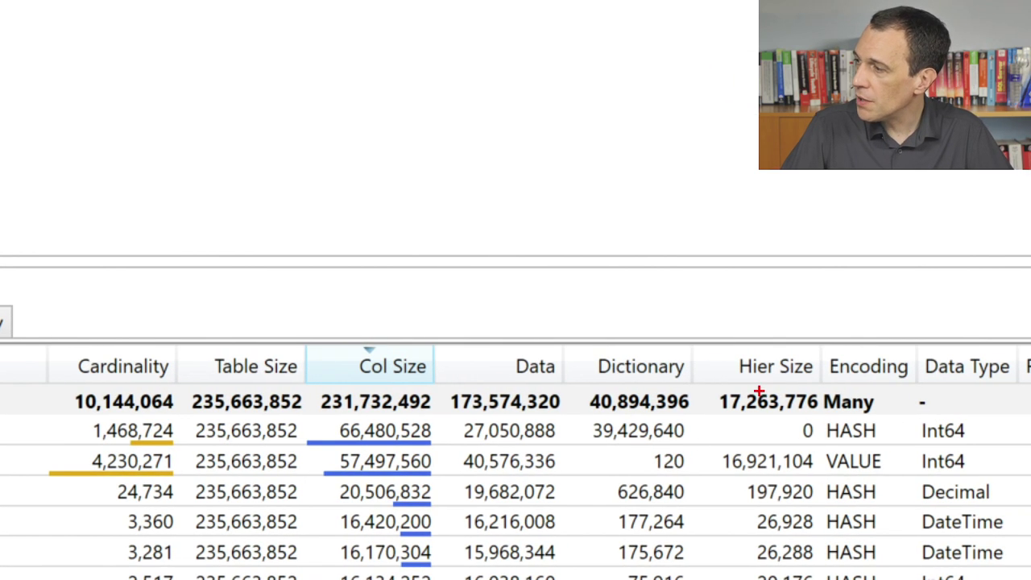
{"action": "left_click_drag", "start_coordinate": [703, 419], "coordinate": [836, 446]}
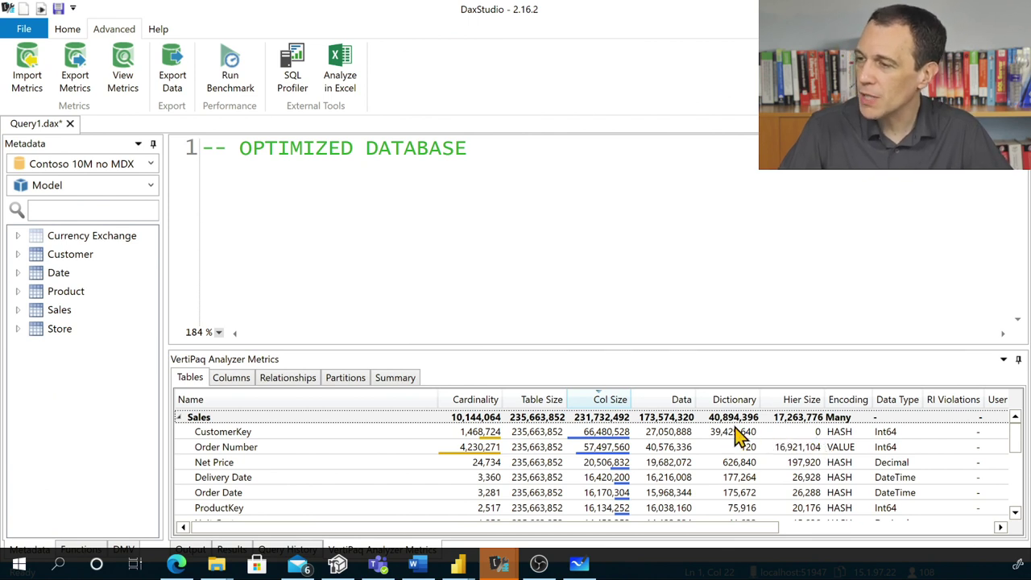
Step: Begin a DAX query below the OPTIMIZED DATABASE comment with EVALUATE SUMMARIZECOLUMNS ( and continue on a new line
{"action": "left_click", "coordinate": [486, 241]}
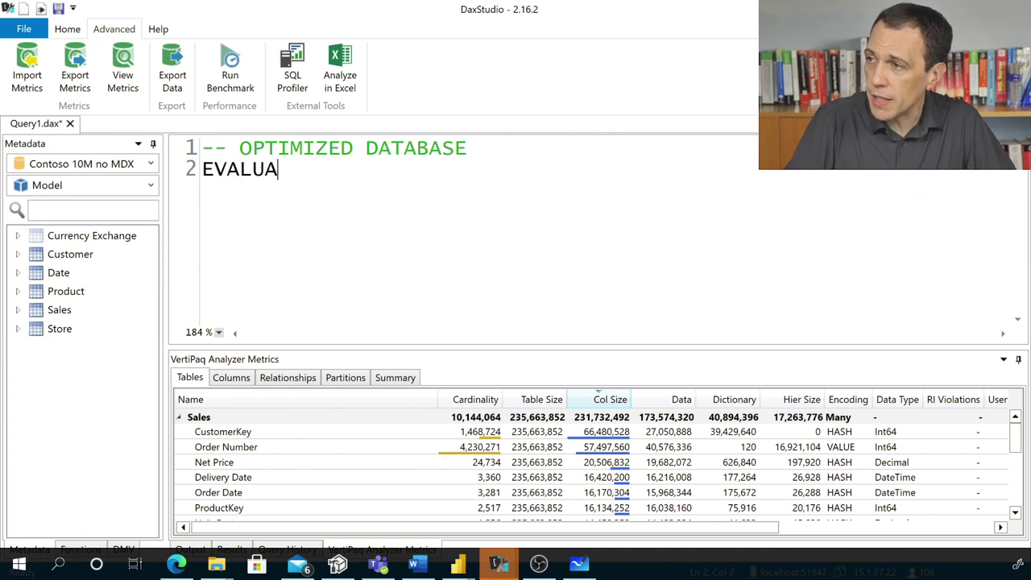
{"action": "type", "text": "TE SU"}
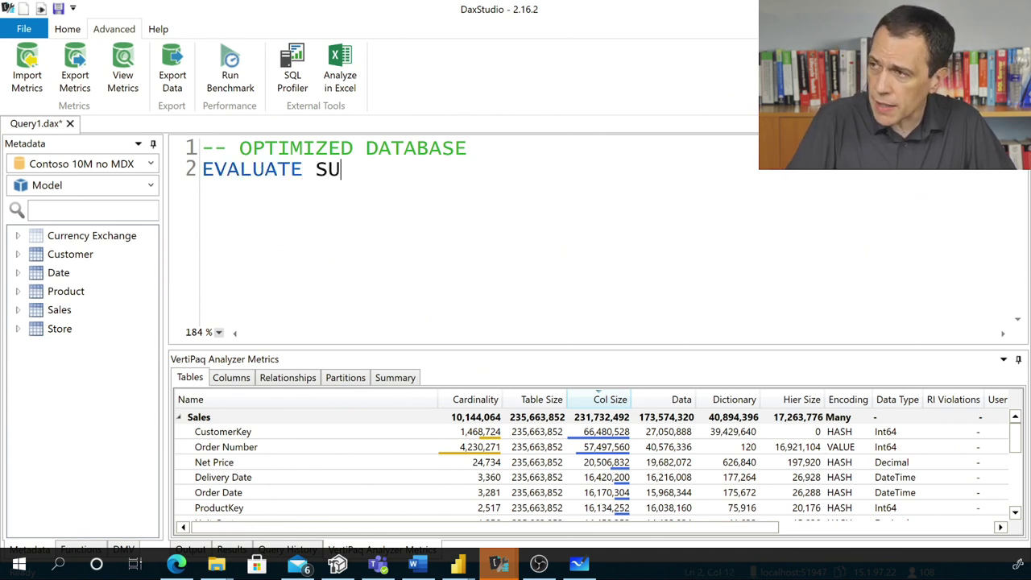
{"action": "type", "text": "MMARIZEC"}
{"action": "key", "text": "BackSpace"}
{"action": "type", "text": "E"}
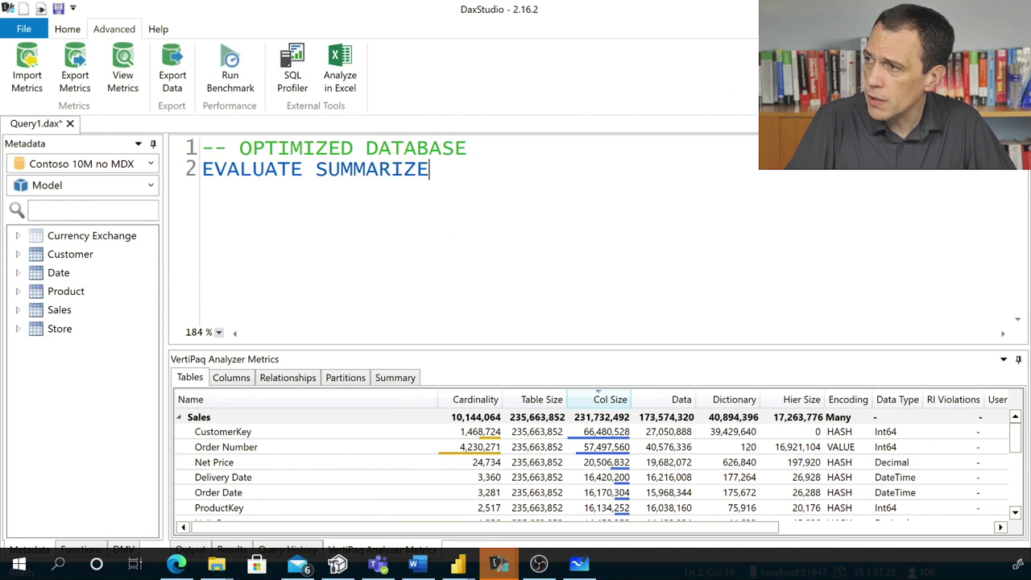
{"action": "type", "text": "COLUMNS "}
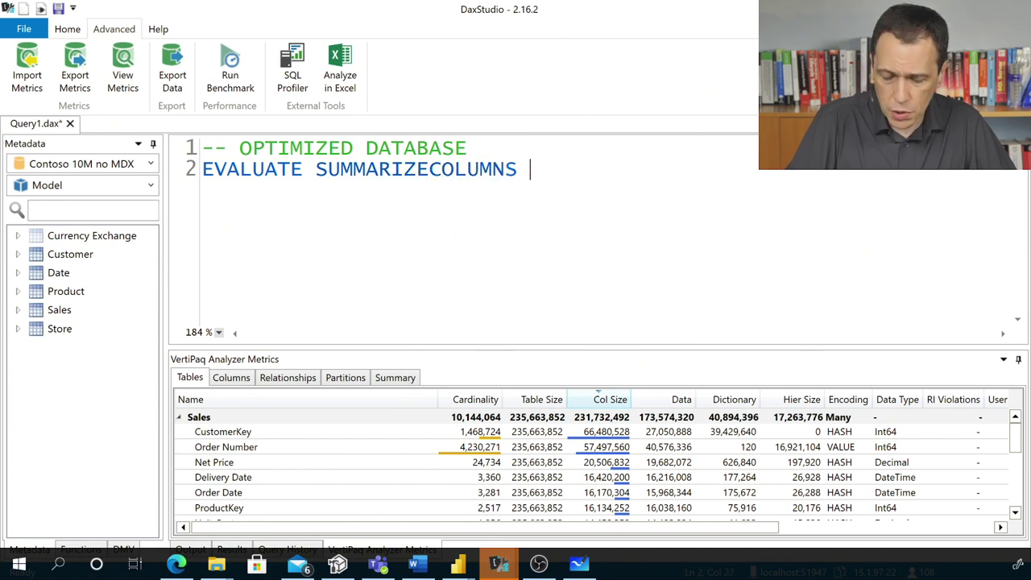
{"action": "type", "text": "( "}
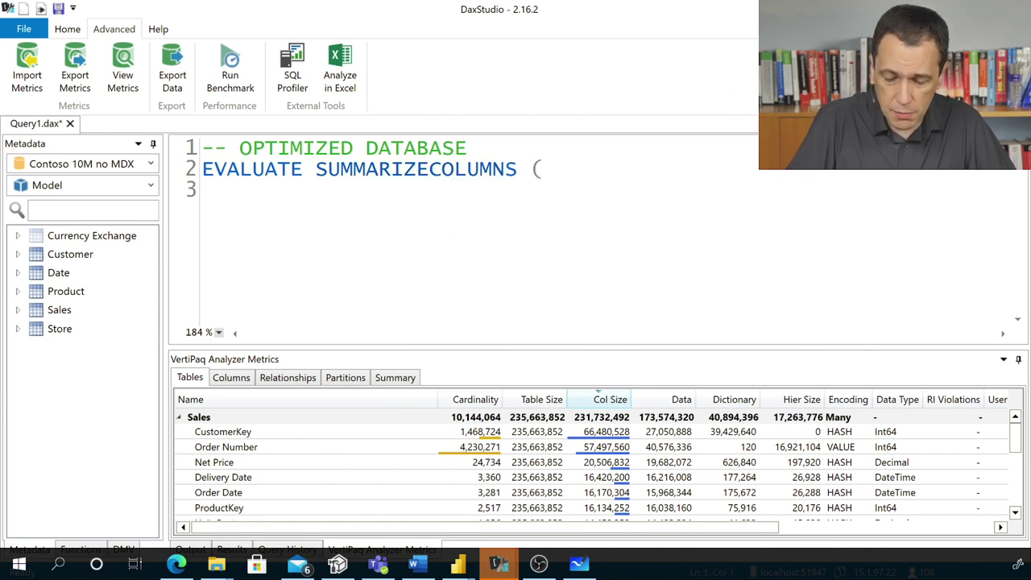
Step: Add Customer[Continent] from the model metadata as the query's grouping column, without any stray text before it
{"action": "type", "text": "sot"}
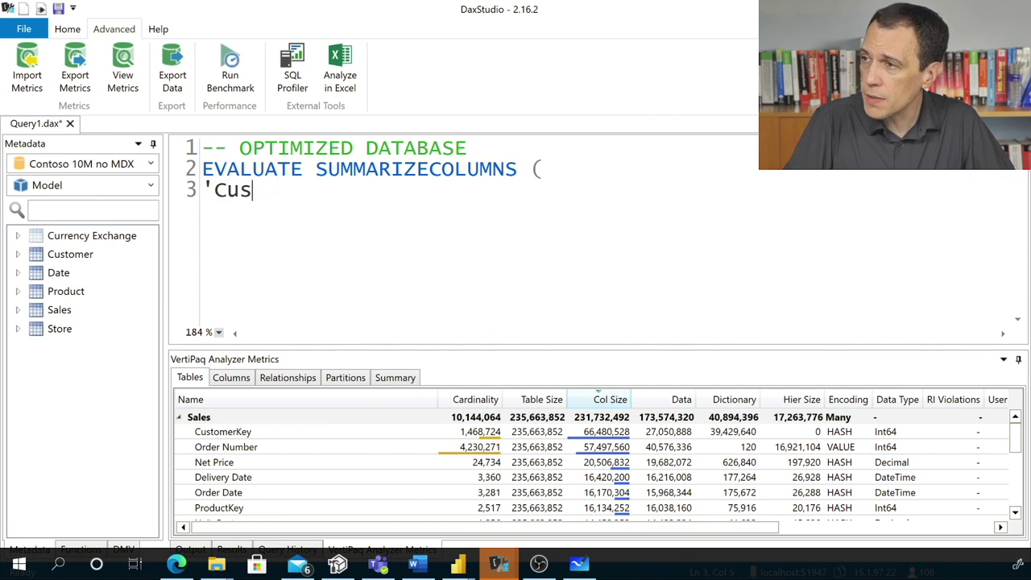
{"action": "left_click", "coordinate": [19, 255]}
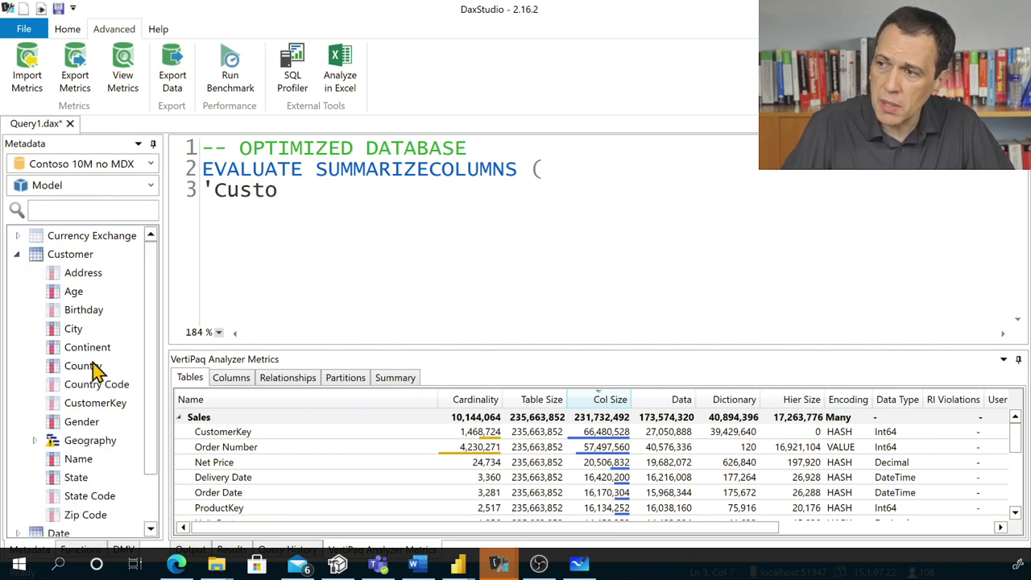
{"action": "left_click_drag", "start_coordinate": [91, 351], "coordinate": [403, 208]}
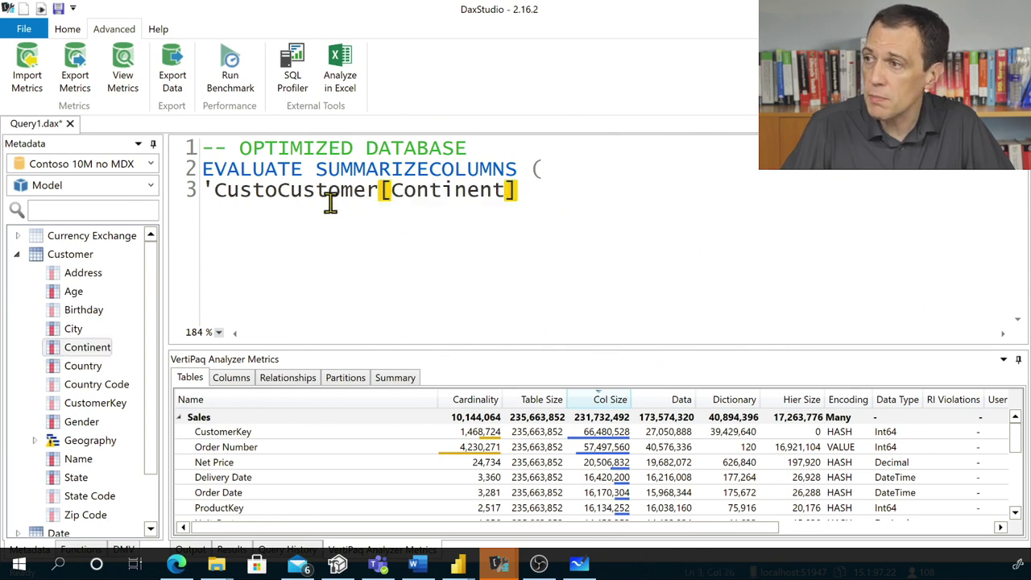
{"action": "left_click_drag", "start_coordinate": [276, 194], "coordinate": [153, 209]}
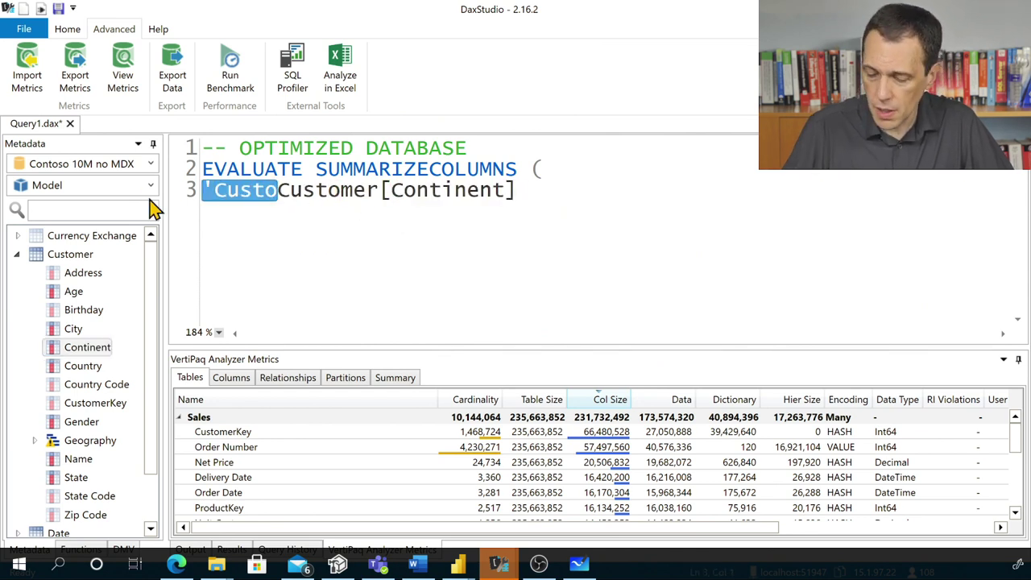
{"action": "key", "text": "Delete"}
{"action": "left_click", "coordinate": [447, 190]}
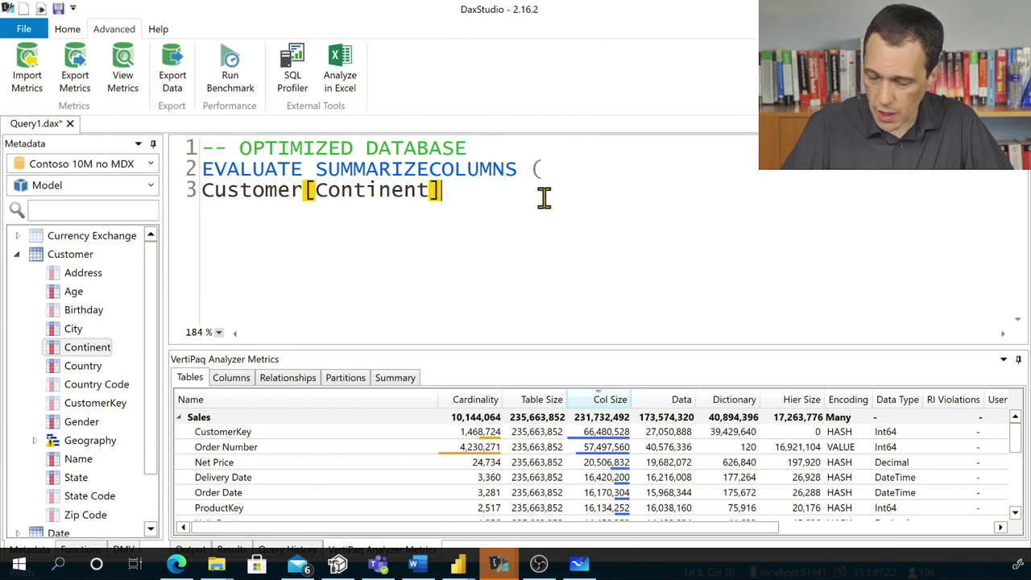
Step: Add a "Sales Amount" result column that evaluates [Sales Amount], and close the SUMMARIZECOLUMNS call
{"action": "type", "text": ", \"Sales "}
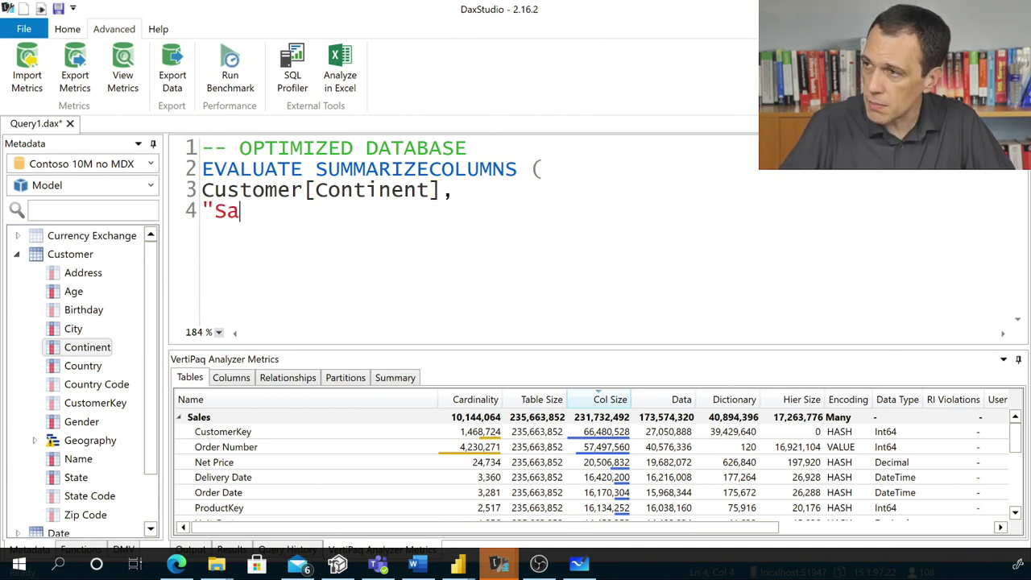
{"action": "type", "text": "Amount\""}
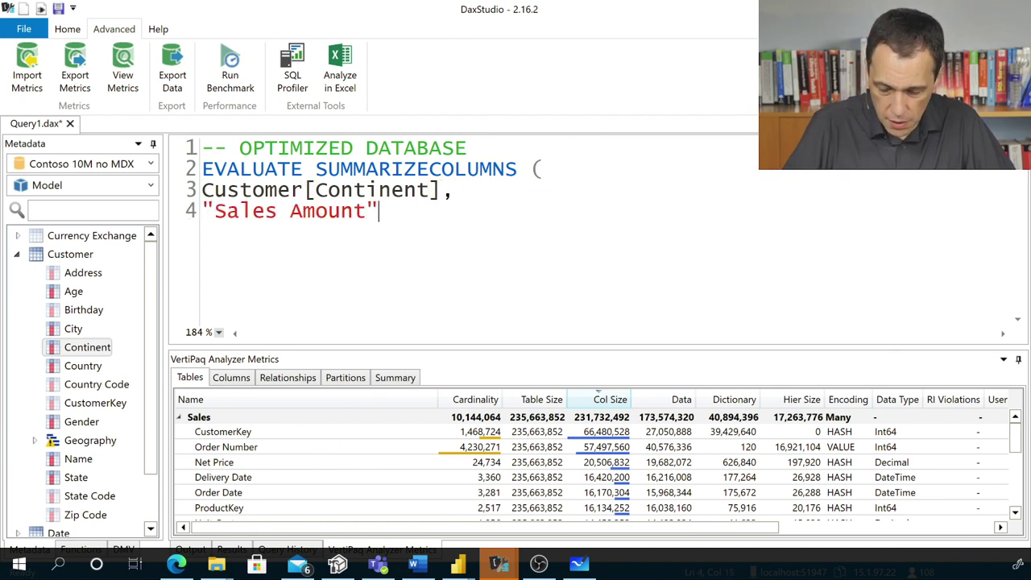
{"action": "type", "text": ", [Sa"}
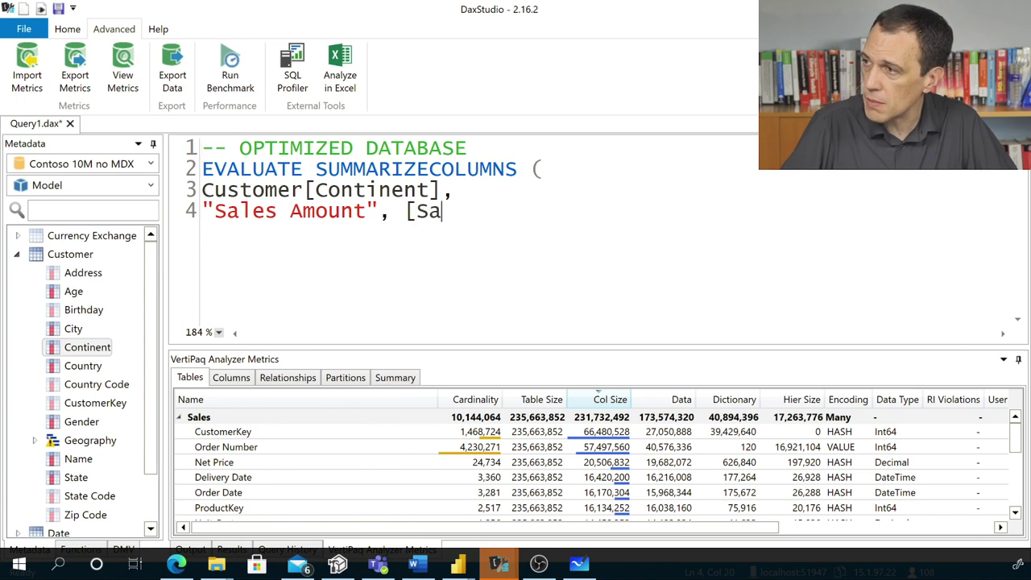
{"action": "type", "text": "les Amount]"}
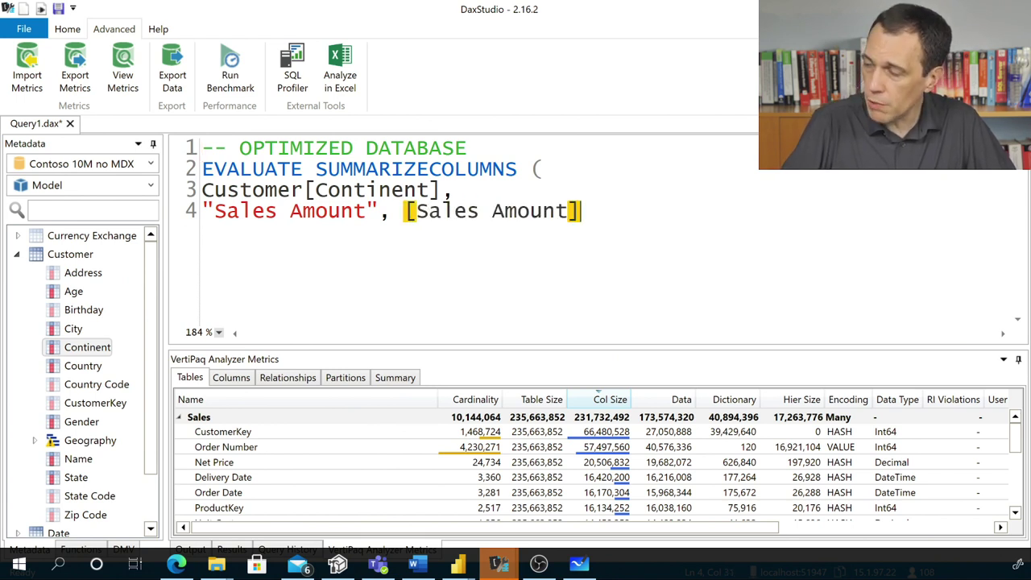
{"action": "key", "text": "Return"}
{"action": "type", "text": ")"}
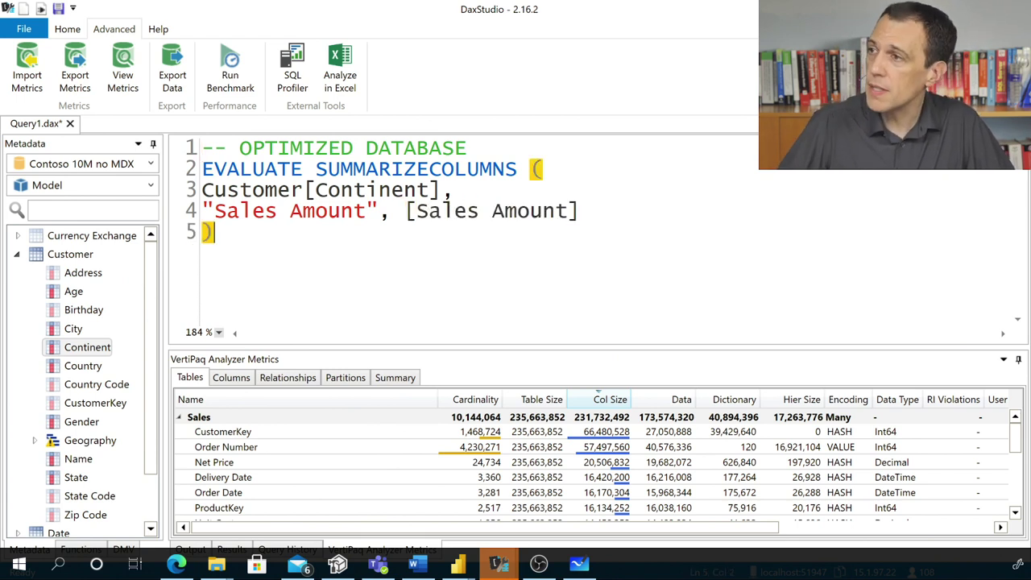
Step: Format the DAX query with short lines so that Customer[Continent] and the Sales Amount pair are on separate indented lines
{"action": "left_click", "coordinate": [67, 29]}
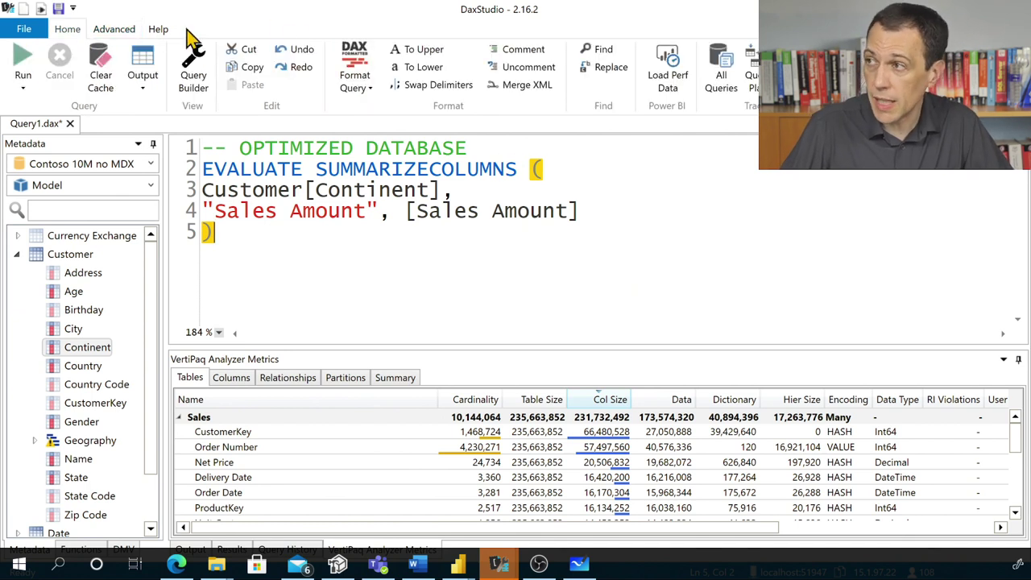
{"action": "left_click", "coordinate": [358, 68]}
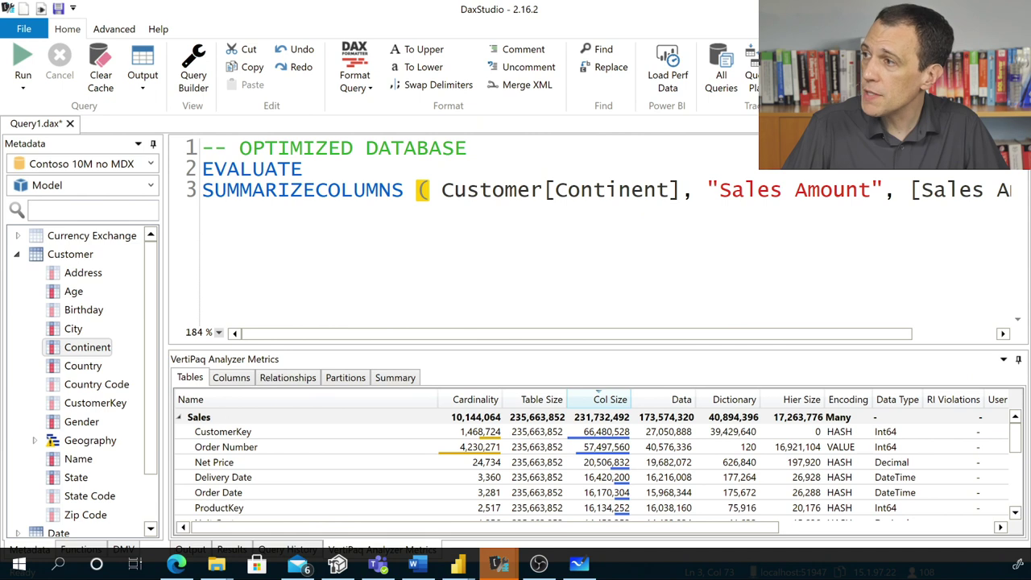
{"action": "left_click", "coordinate": [370, 88]}
{"action": "left_click", "coordinate": [376, 130]}
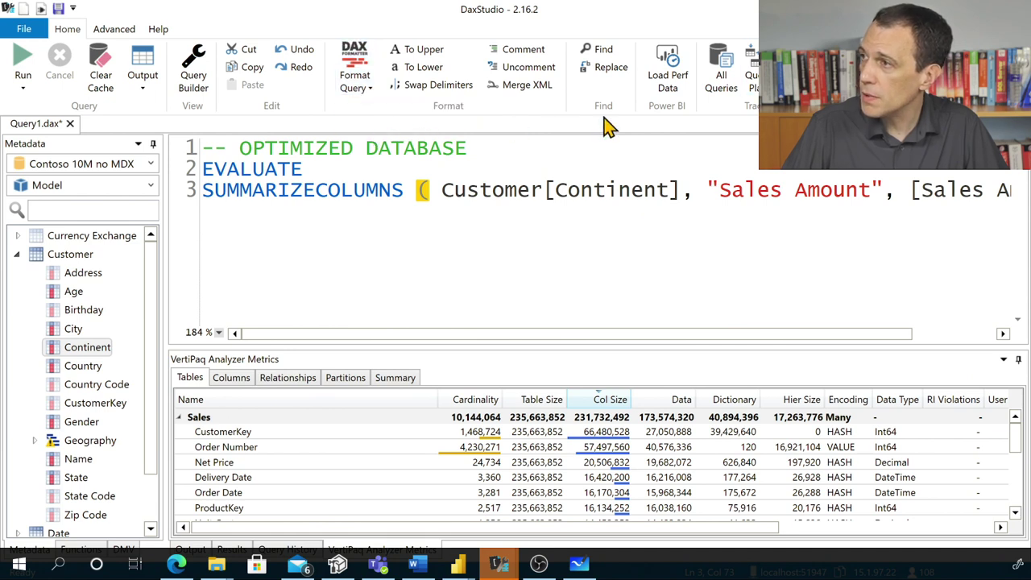
Step: Start the Server Timings trace for the optimized database and display its results
{"action": "left_click", "coordinate": [785, 75]}
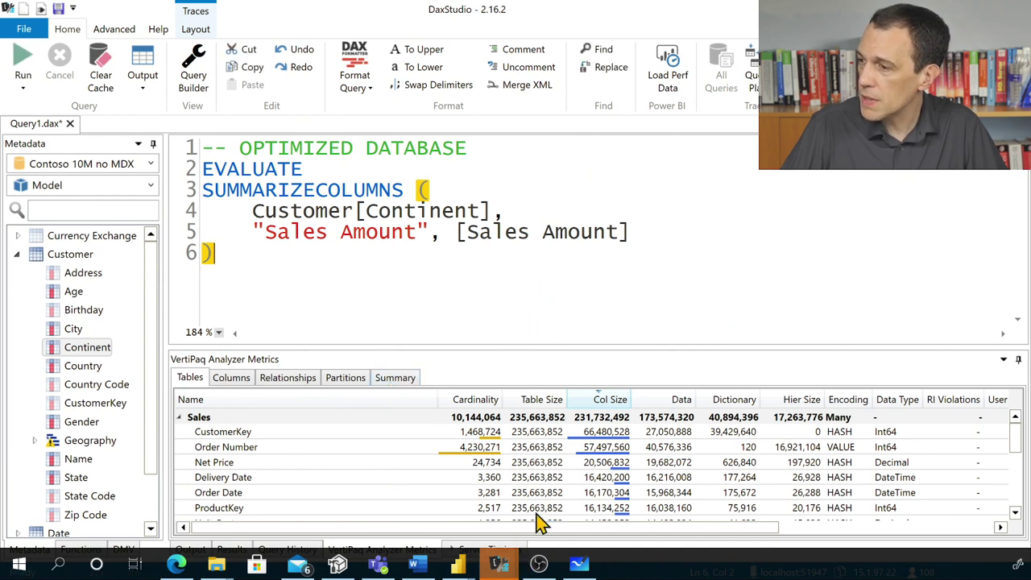
{"action": "left_click", "coordinate": [482, 549]}
{"action": "mouse_move", "coordinate": [511, 568]}
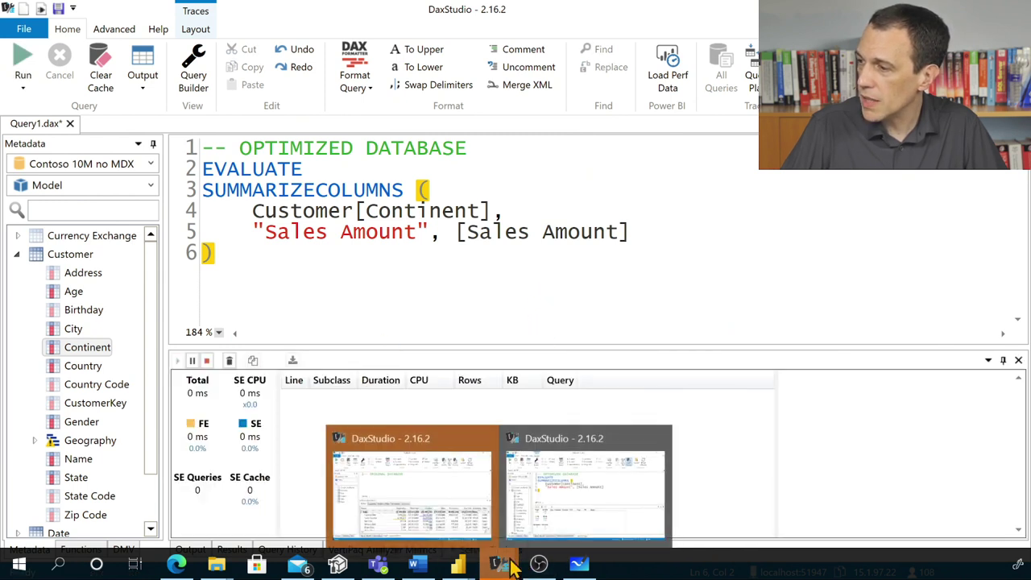
{"action": "left_click", "coordinate": [465, 497]}
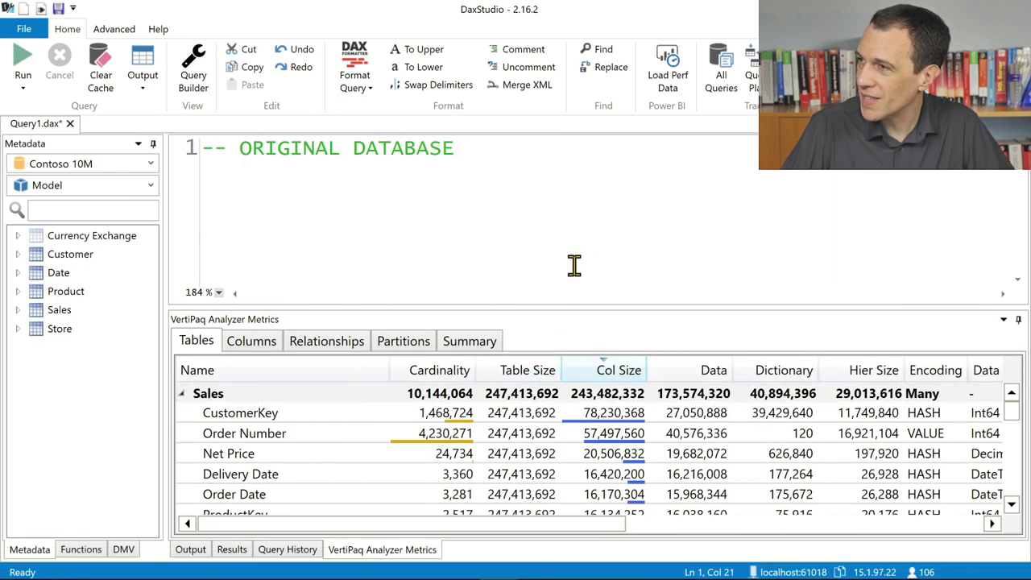
{"action": "key", "text": "alt+Tab"}
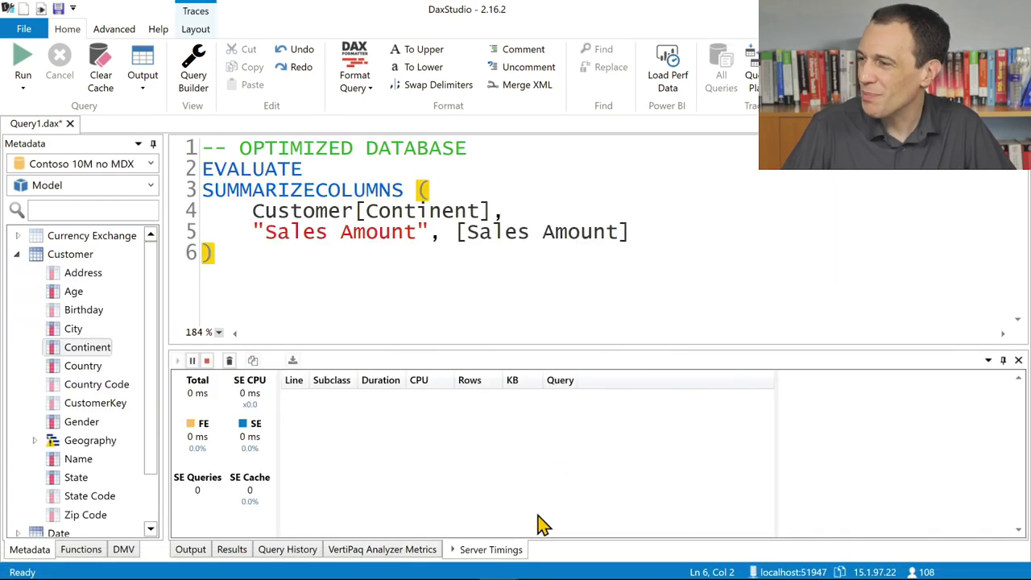
Step: Run the query with the cache cleared before each execution, and inspect the scan's storage engine query in the server timings
{"action": "left_click", "coordinate": [23, 88]}
{"action": "left_click", "coordinate": [48, 203]}
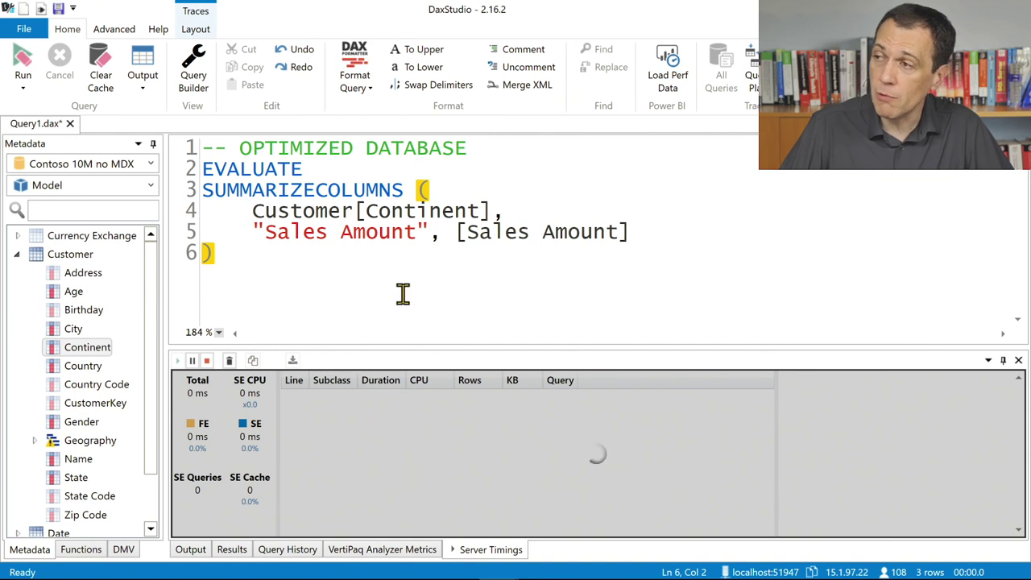
{"action": "left_click", "coordinate": [29, 64]}
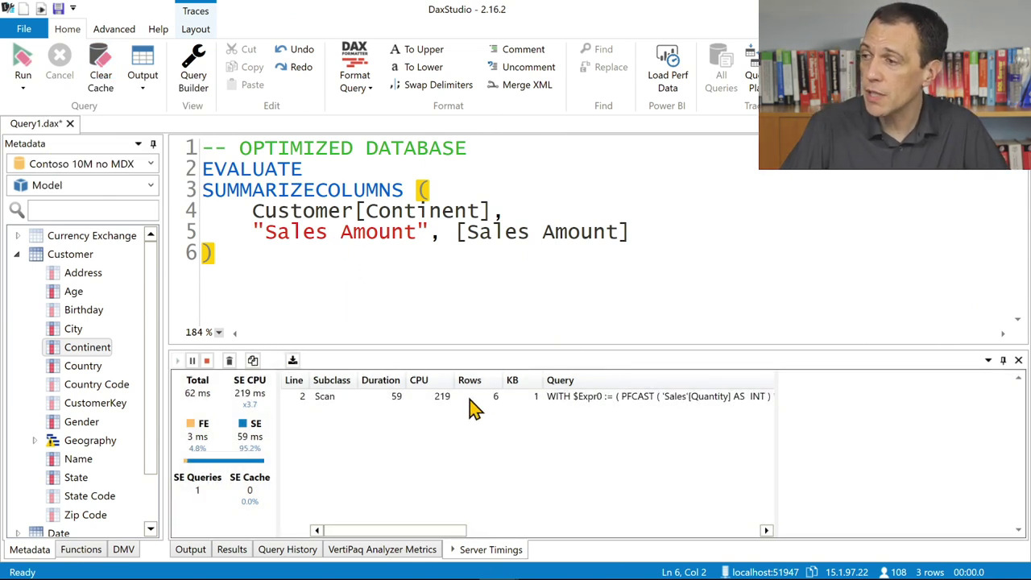
{"action": "left_click", "coordinate": [474, 399]}
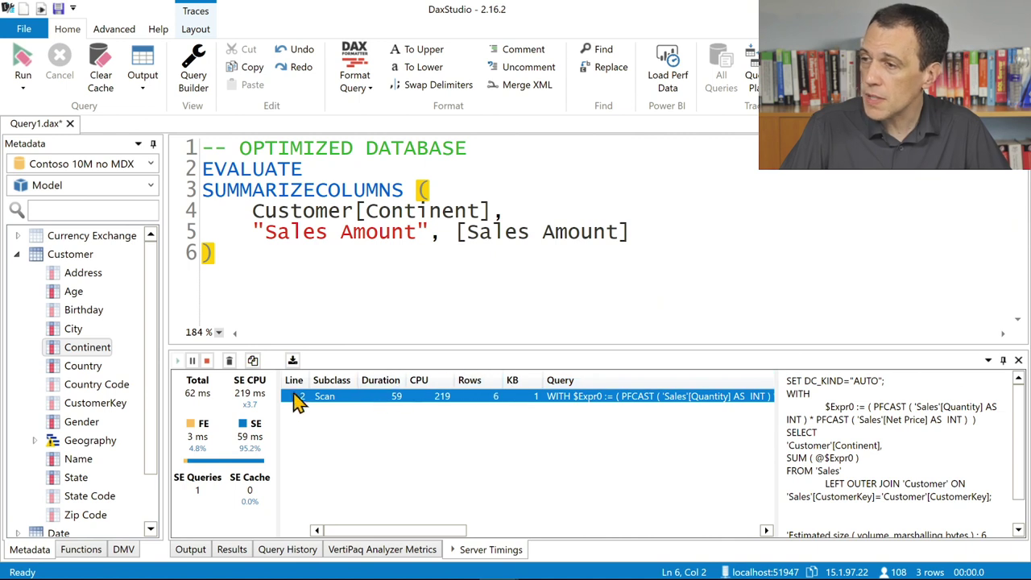
Step: Copy the entire query into the original database's DAX Studio window below its comment, and remove the pasted "-- OPTIMIZED DATABASE" line
{"action": "left_click_drag", "start_coordinate": [302, 286], "coordinate": [146, 114]}
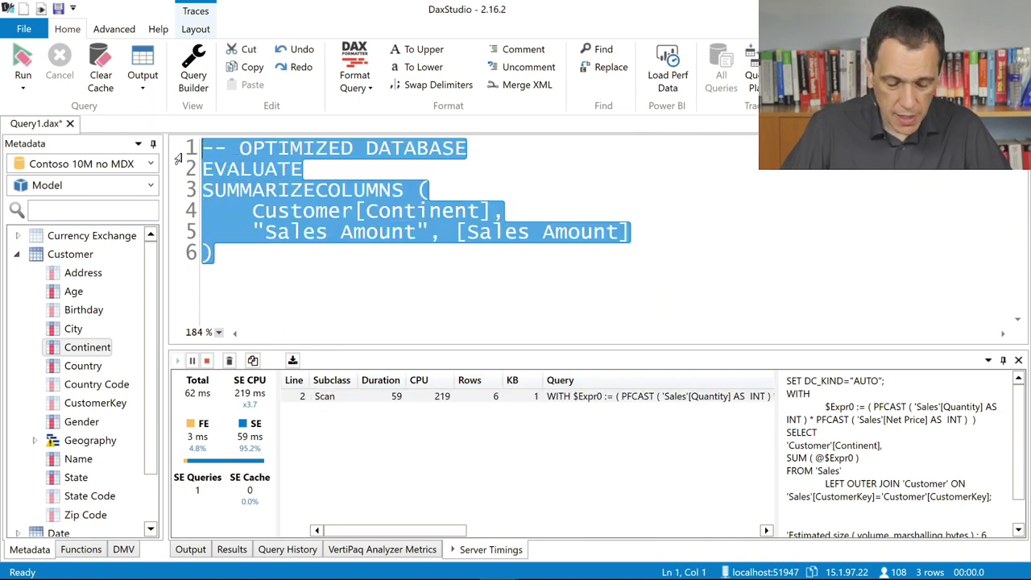
{"action": "key", "text": "ctrl+c"}
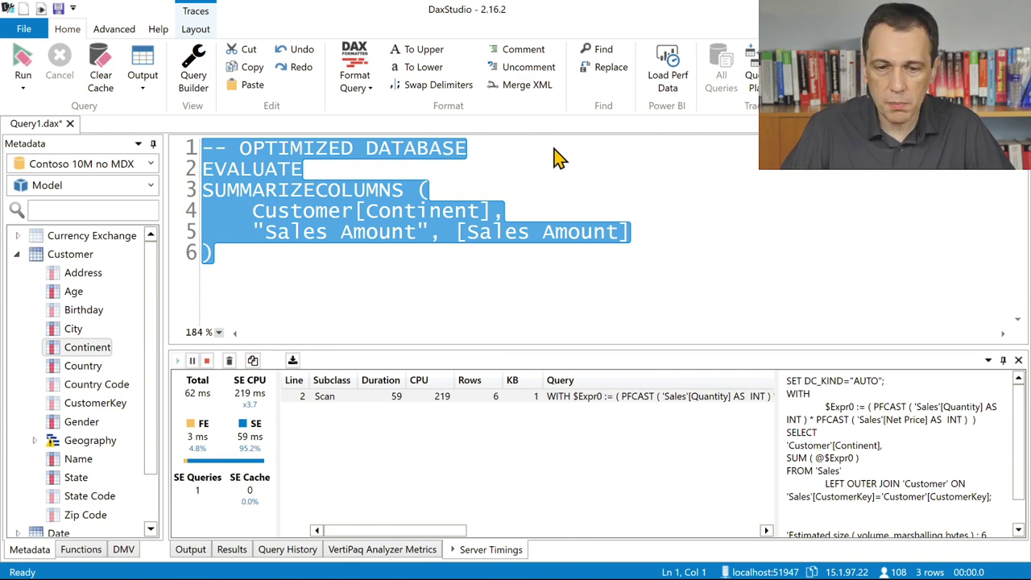
{"action": "key", "text": "alt+Tab"}
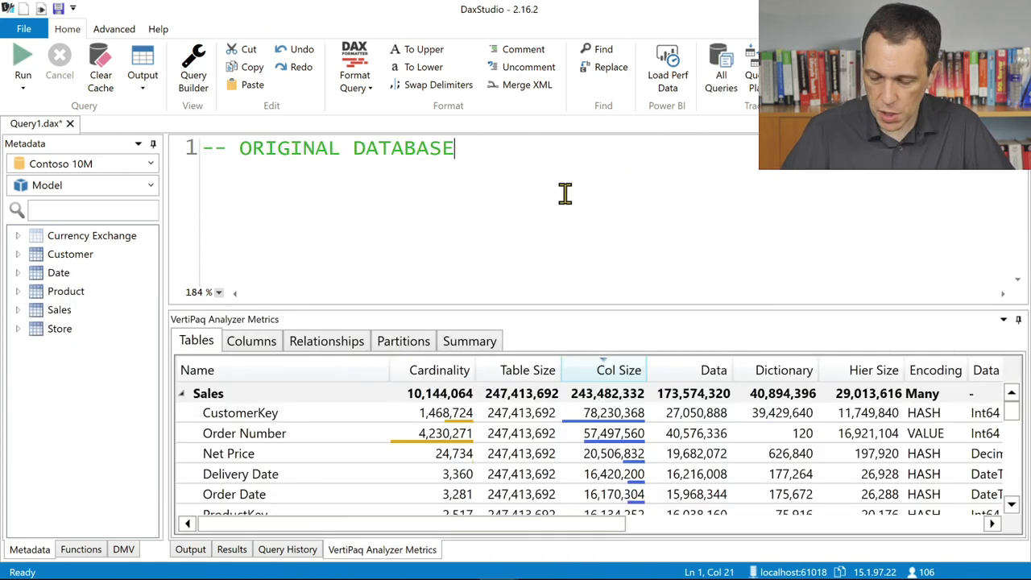
{"action": "key", "text": "Return"}
{"action": "key", "text": "ctrl+v"}
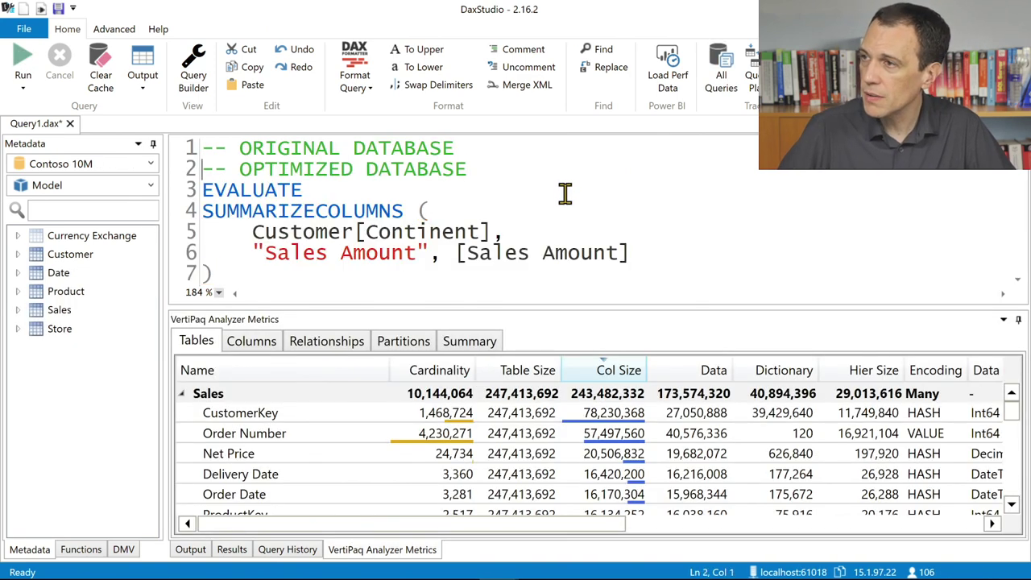
{"action": "key", "text": "shift+Down"}
{"action": "key", "text": "Delete"}
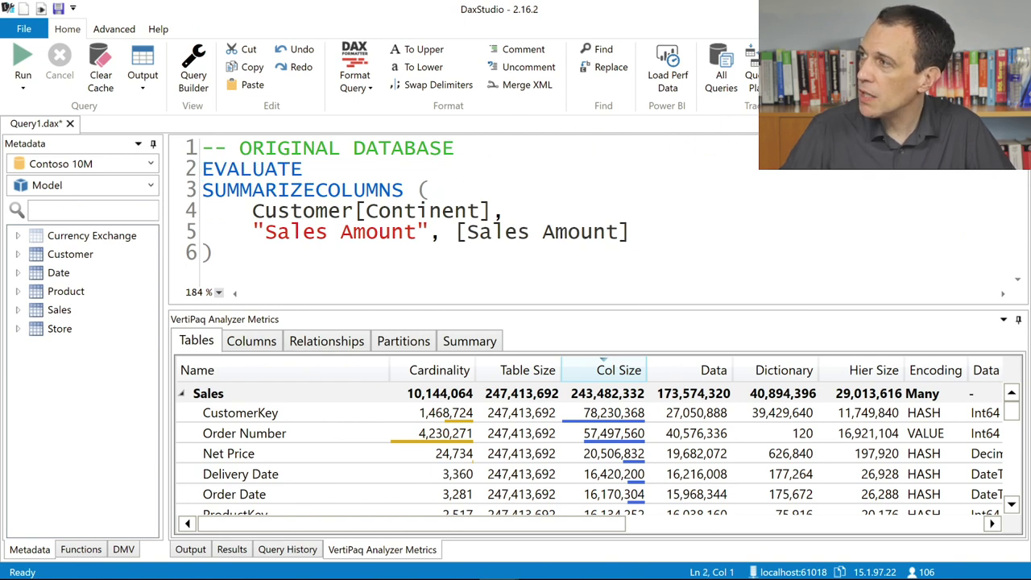
Step: Start the Server Timings trace for the original database, run the query twice with Clear Cache then Run, and display the timings
{"action": "key", "text": "F5"}
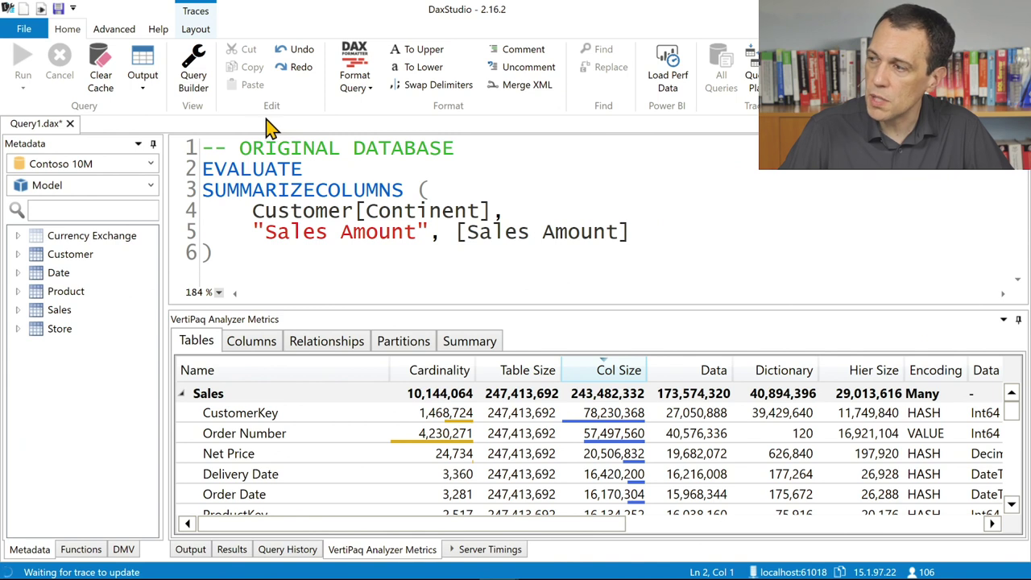
{"action": "left_click", "coordinate": [23, 89]}
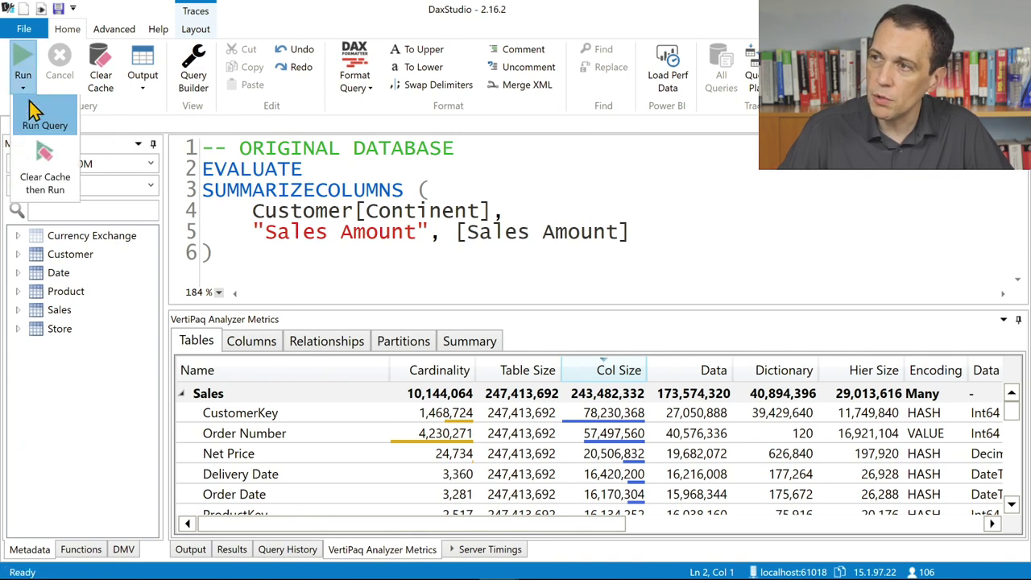
{"action": "left_click", "coordinate": [61, 177]}
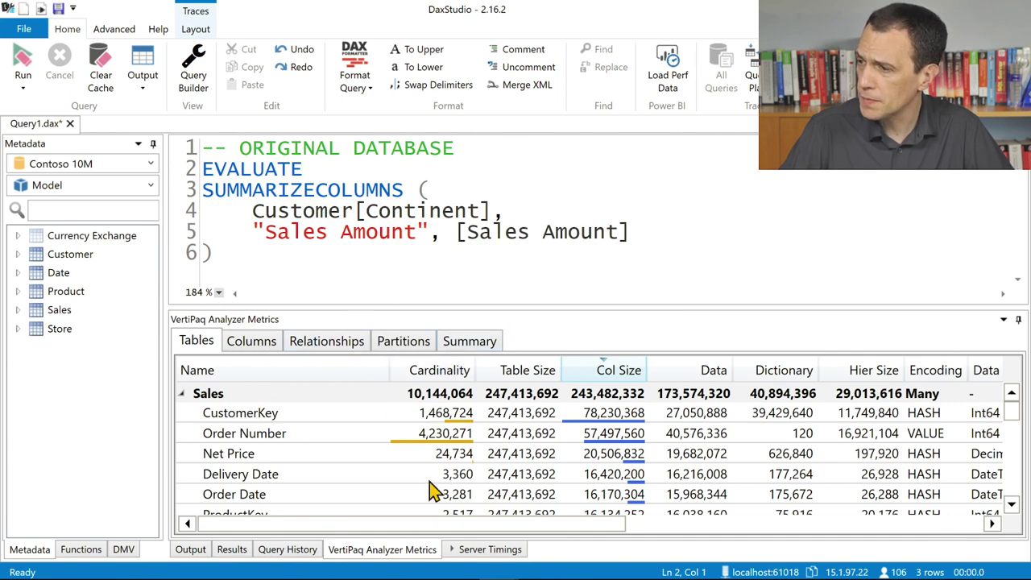
{"action": "left_click", "coordinate": [469, 551]}
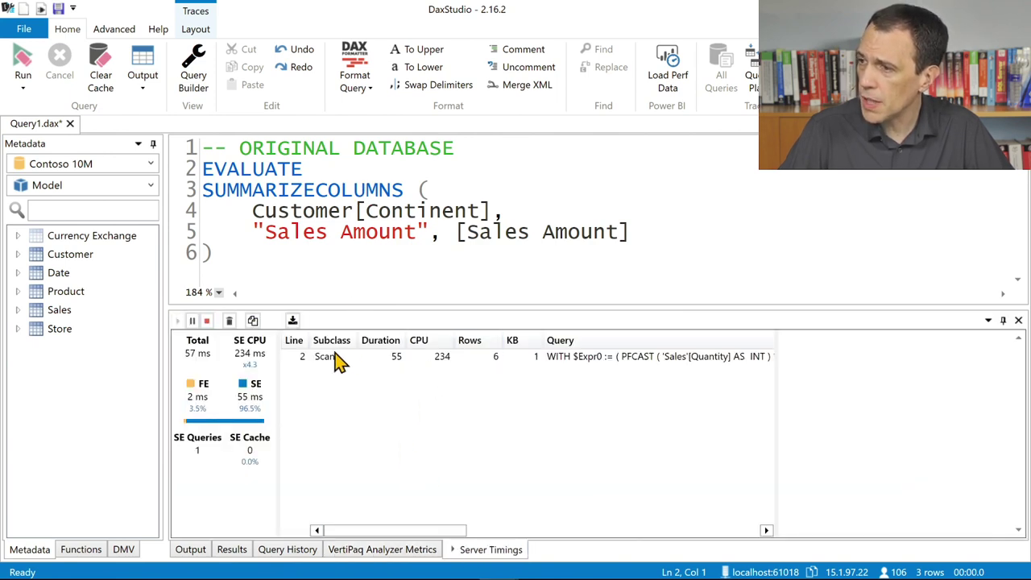
{"action": "left_click", "coordinate": [25, 58]}
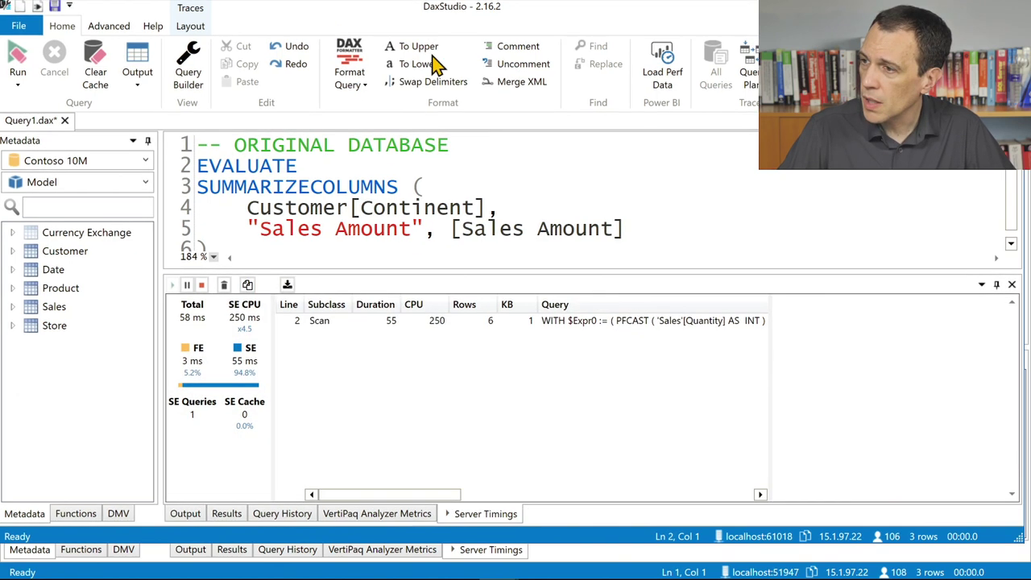
Step: Rerun the optimized database's query and compare its server timings with the original's by offsetting the original database's window
{"action": "left_click_drag", "start_coordinate": [318, 23], "coordinate": [610, 141]}
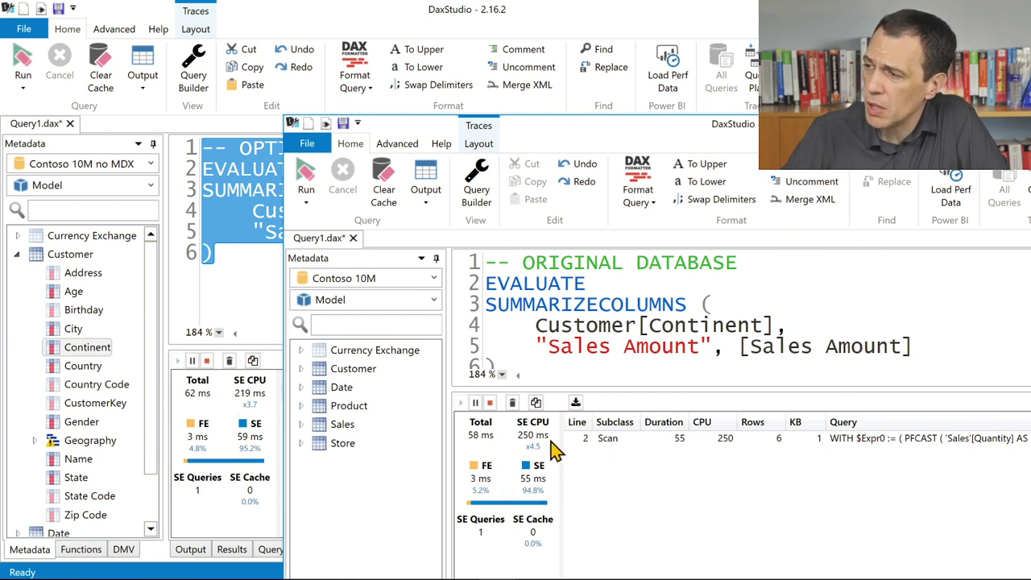
{"action": "left_click", "coordinate": [313, 270]}
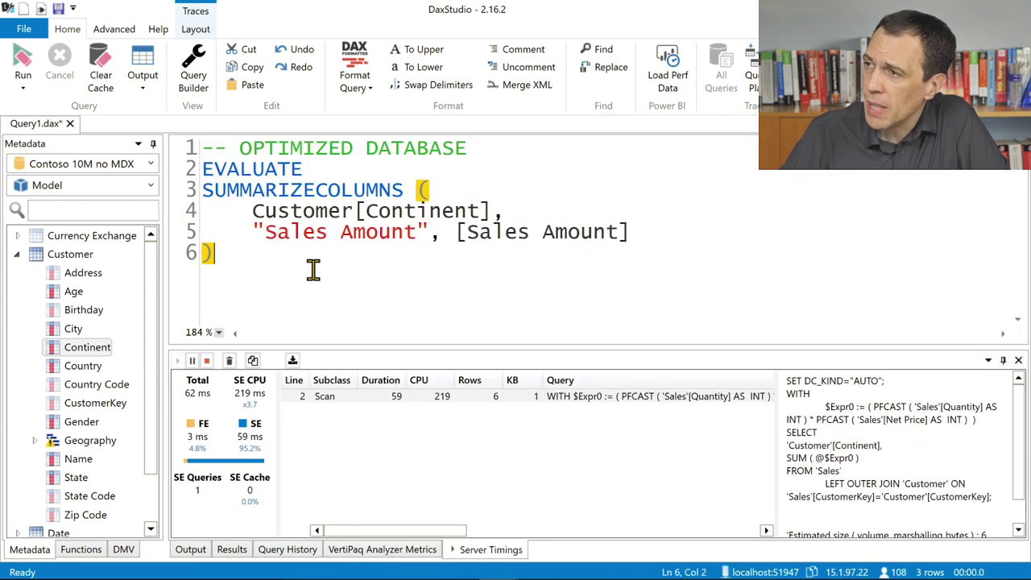
{"action": "left_click_drag", "start_coordinate": [314, 270], "coordinate": [181, 175]}
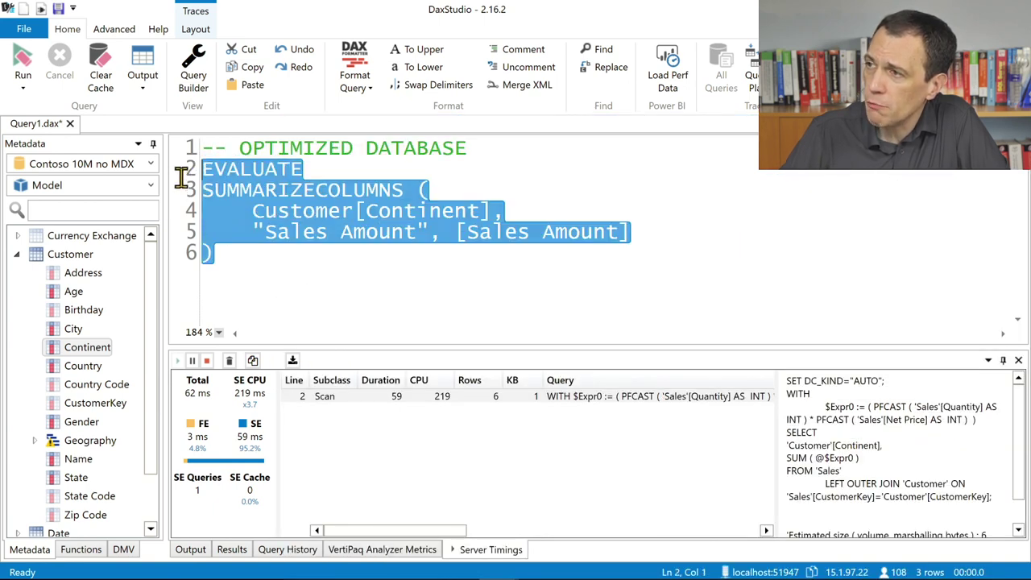
{"action": "left_click", "coordinate": [23, 65]}
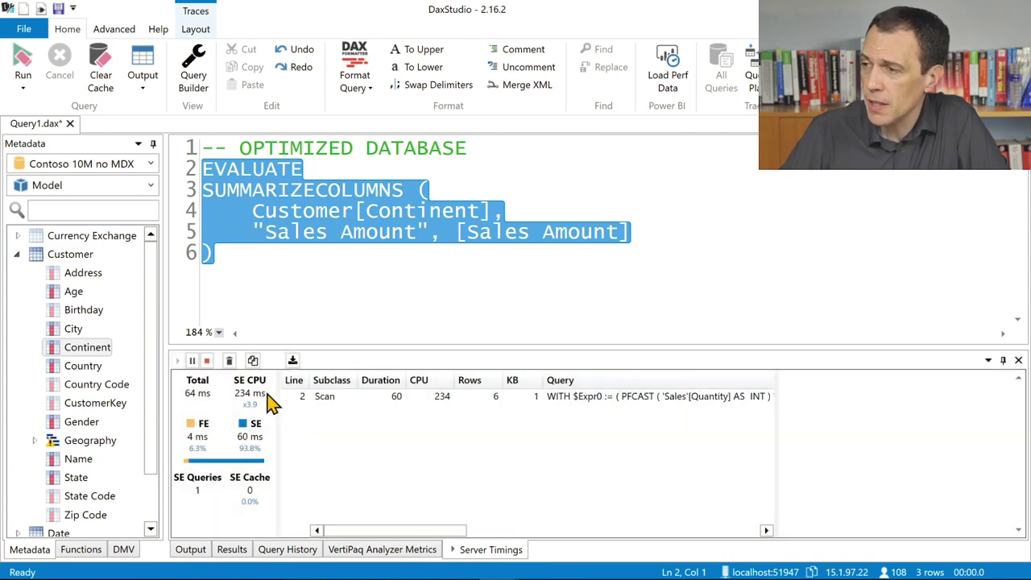
{"action": "key", "text": "alt+Tab"}
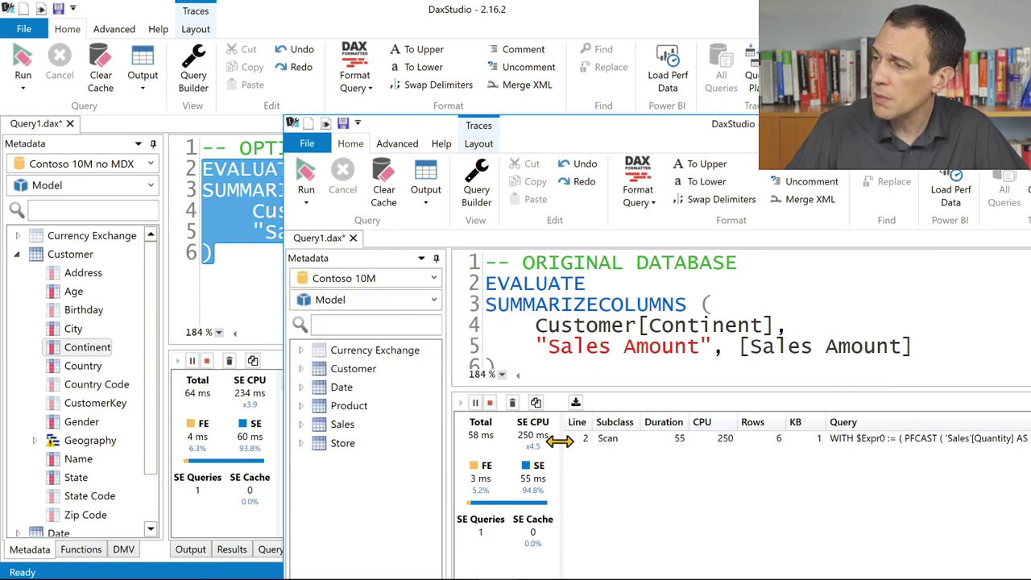
Step: Change the comment in the Contoso 10M no MDX query to "-- NO MDX DATABASE"
{"action": "left_click", "coordinate": [268, 239]}
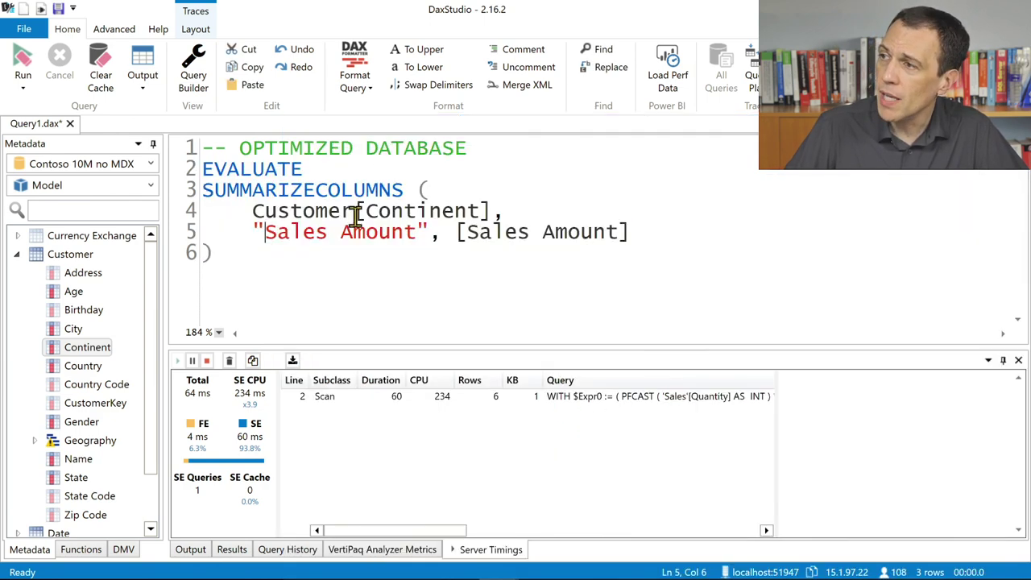
{"action": "double_click", "coordinate": [328, 152]}
{"action": "type", "text": "NO MDX"}
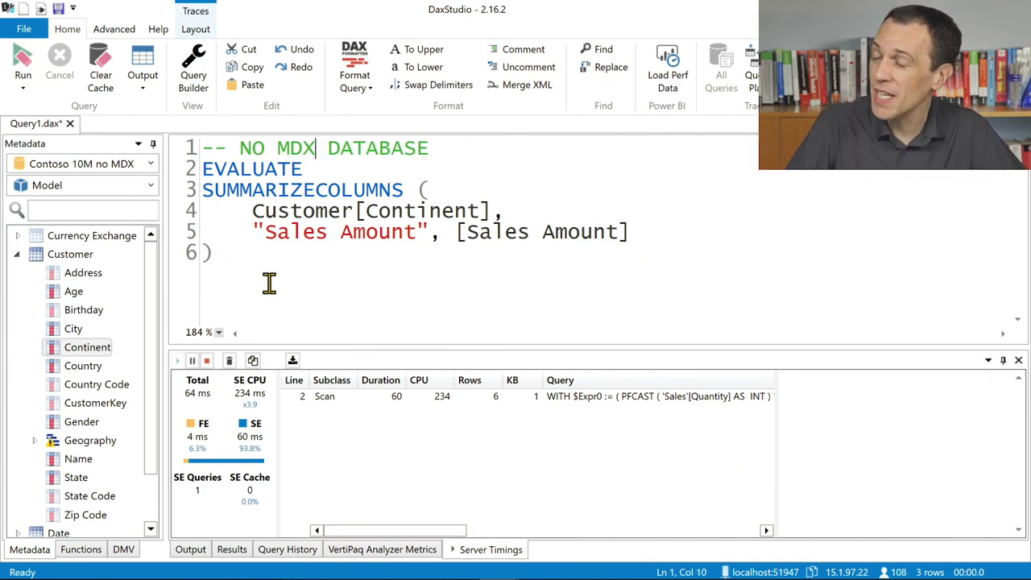
Step: Rerun the query twice on the original database and inspect the scan's storage engine query in the server timings
{"action": "key", "text": "alt+Tab"}
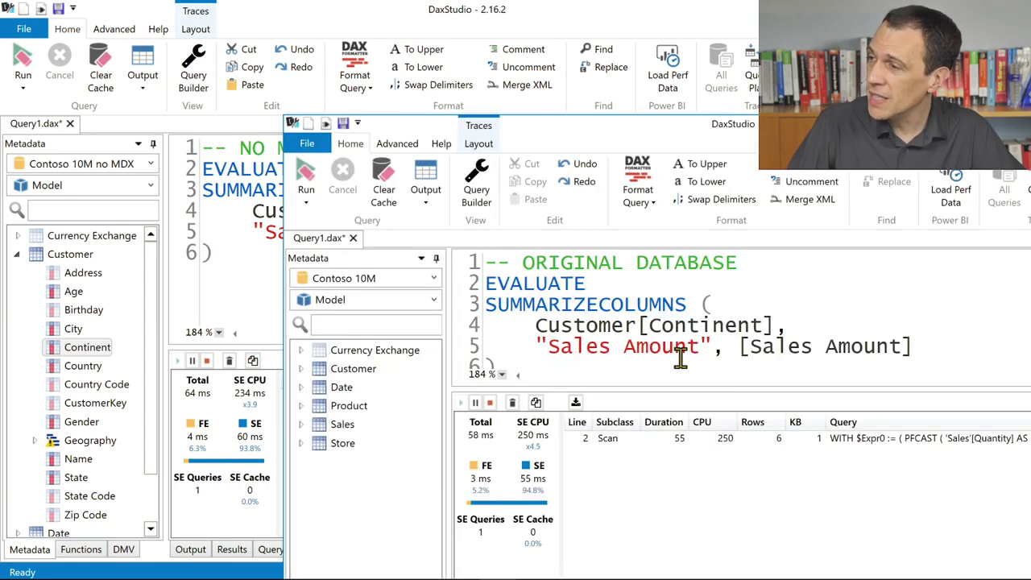
{"action": "left_click", "coordinate": [304, 190]}
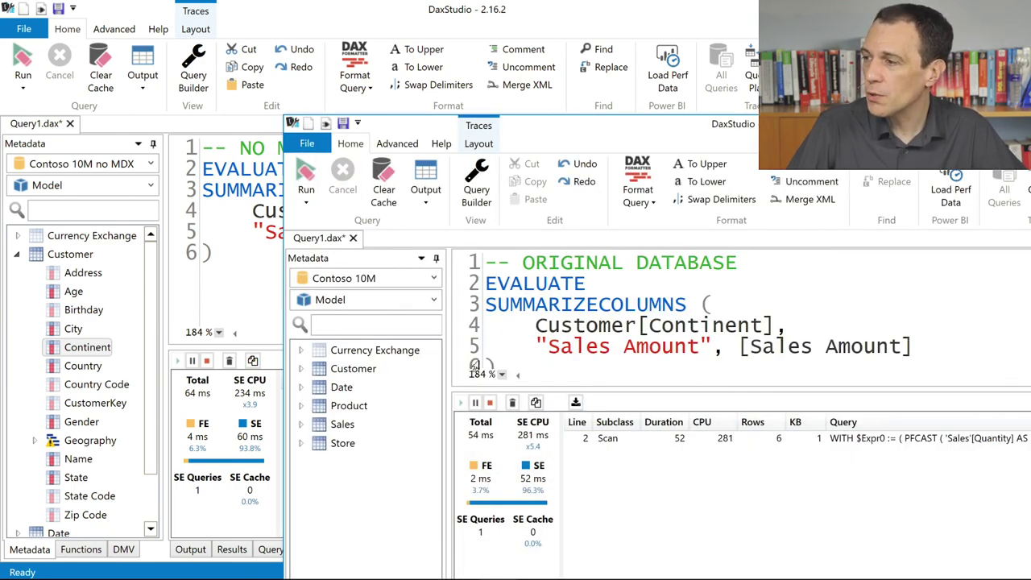
{"action": "left_click", "coordinate": [310, 174]}
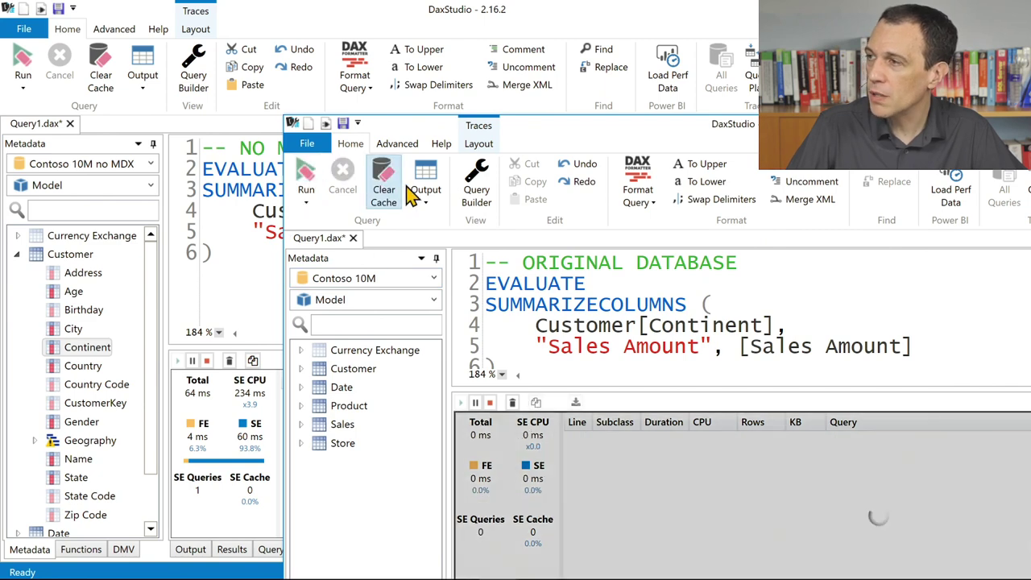
{"action": "left_click_drag", "start_coordinate": [552, 134], "coordinate": [339, 57]}
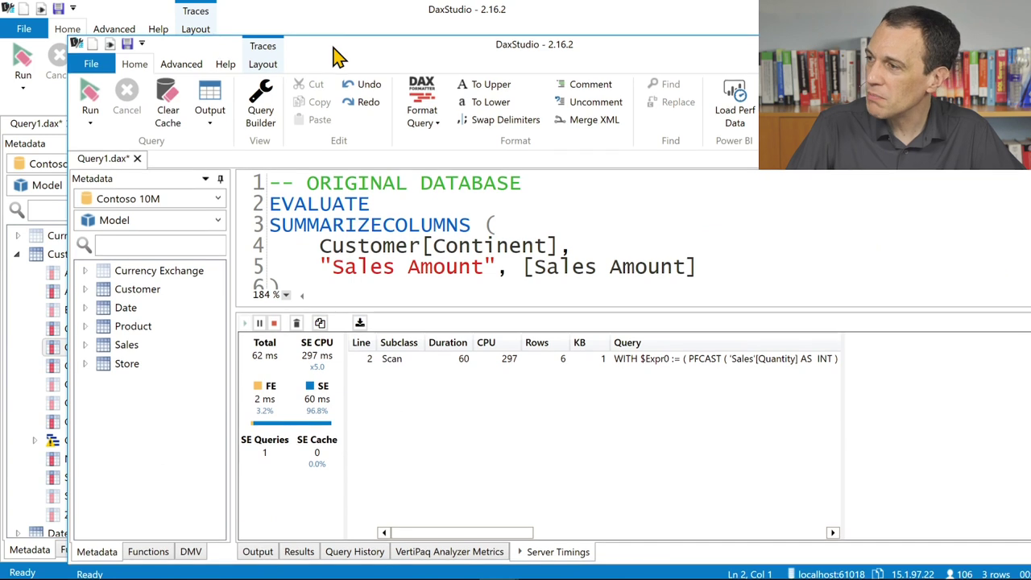
{"action": "left_click", "coordinate": [761, 360]}
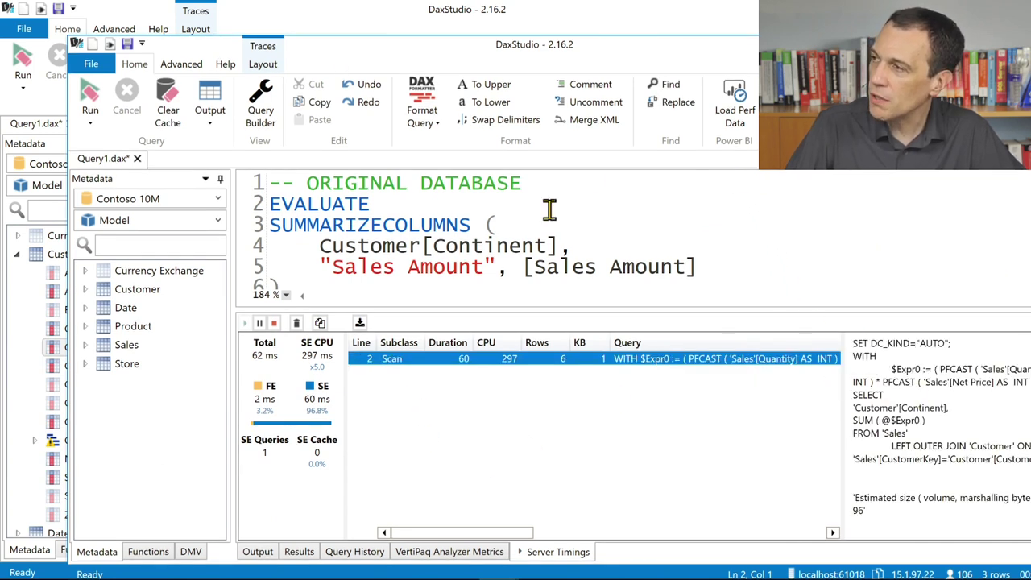
Step: Start the Query Plan trace for the original database, run the query, and display its query plan in an enlarged results area
{"action": "key", "text": "F5"}
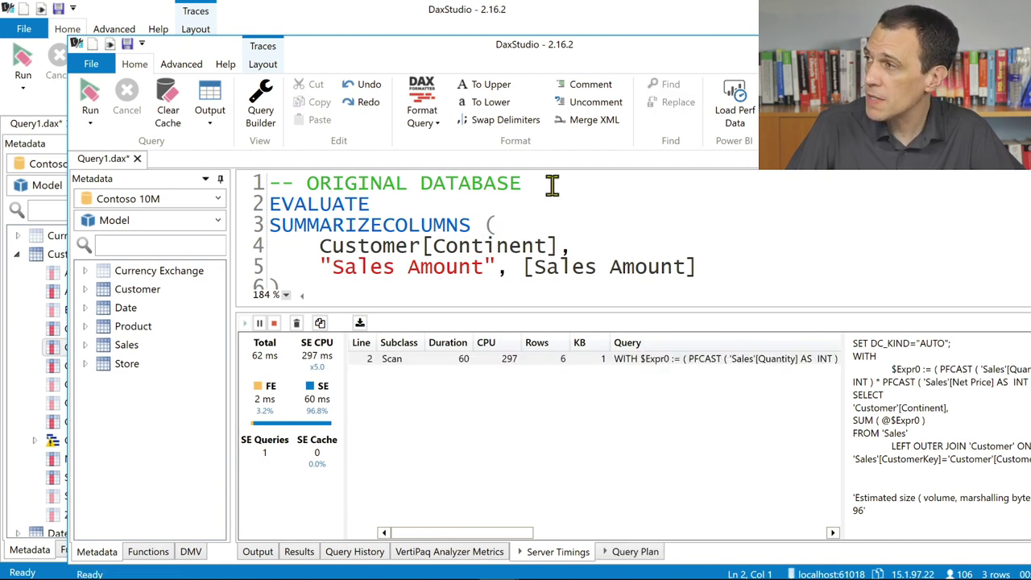
{"action": "left_click", "coordinate": [80, 95]}
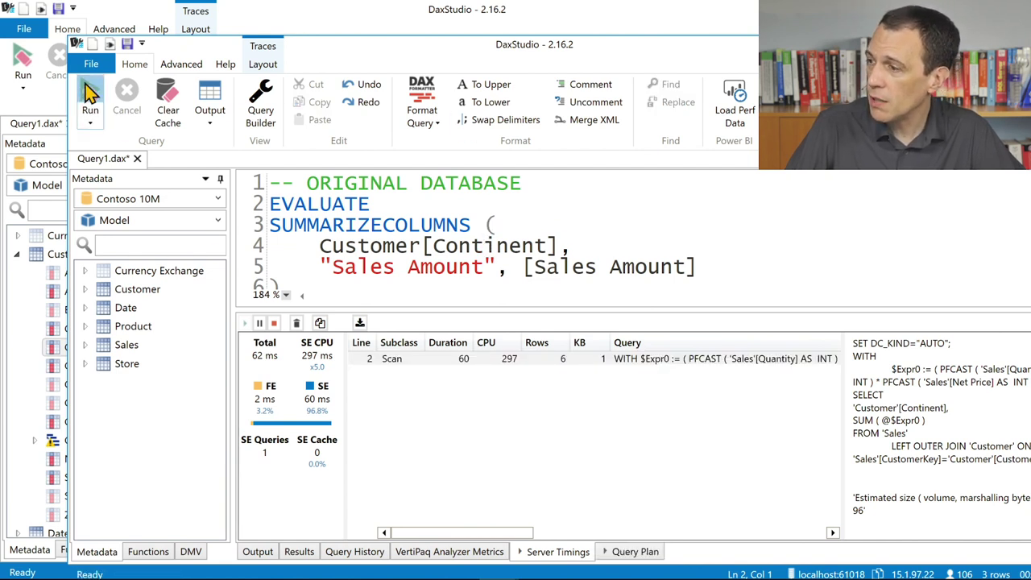
{"action": "left_click", "coordinate": [638, 558]}
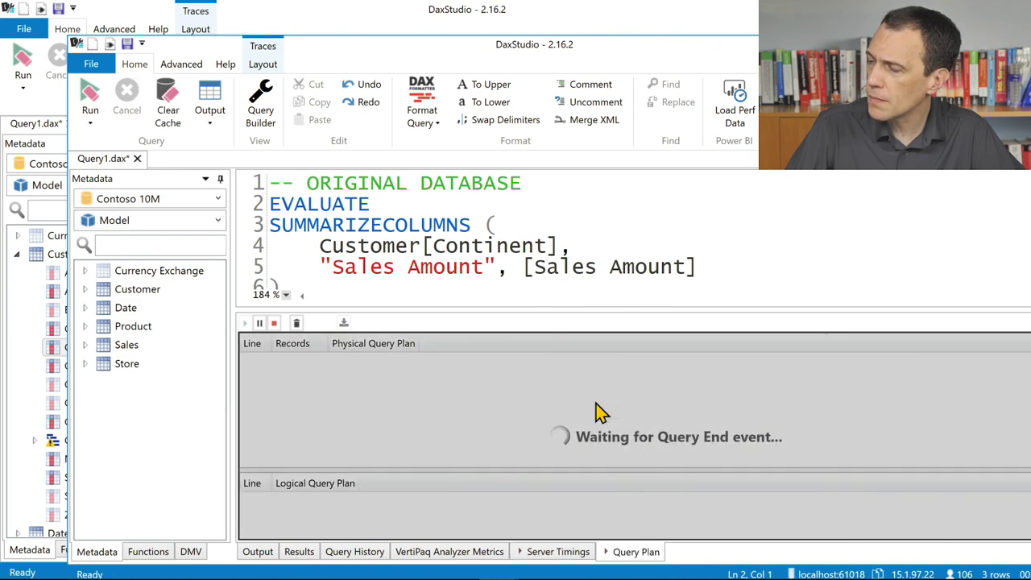
{"action": "left_click_drag", "start_coordinate": [518, 308], "coordinate": [520, 237]}
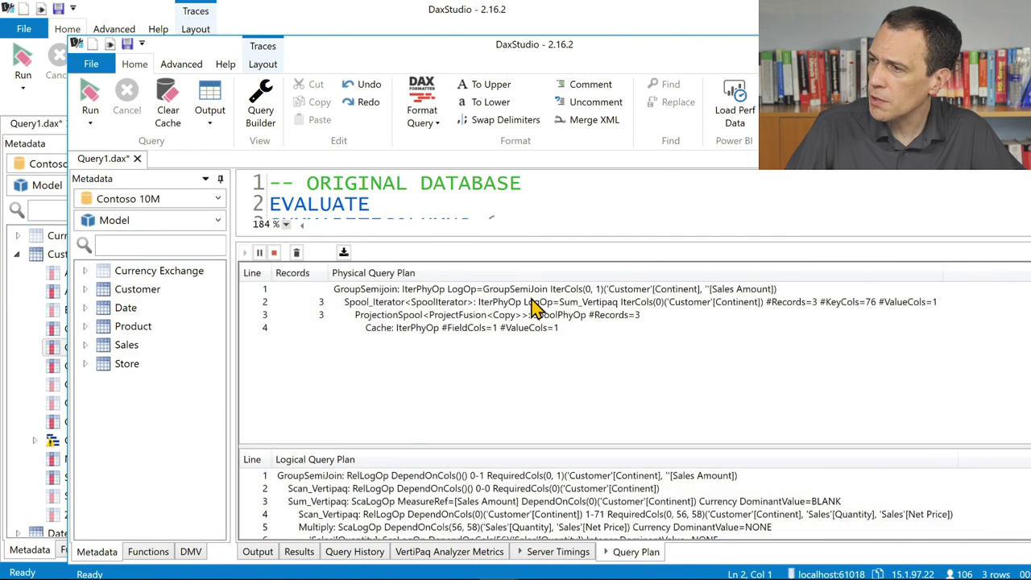
Step: Start the Query Plan trace for the Contoso 10M no MDX database, run the query, and display its query plan
{"action": "left_click", "coordinate": [386, 22]}
{"action": "left_click", "coordinate": [752, 76]}
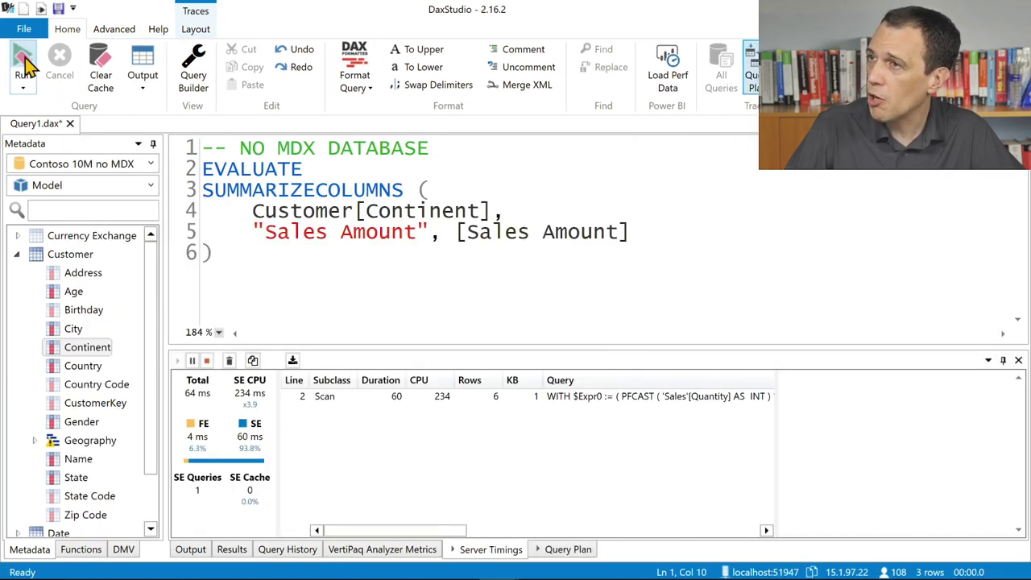
{"action": "left_click", "coordinate": [26, 59]}
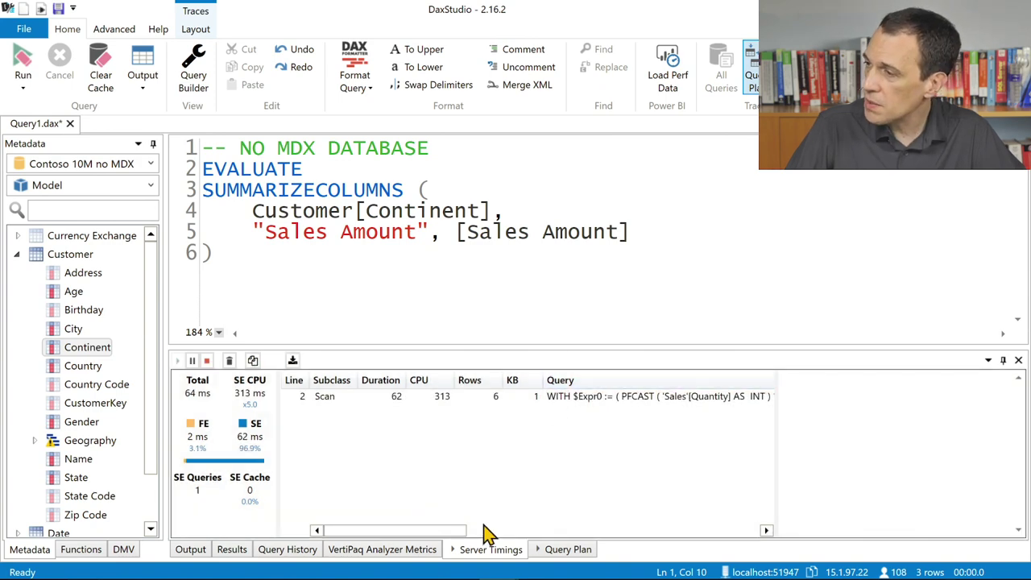
{"action": "left_click", "coordinate": [569, 550]}
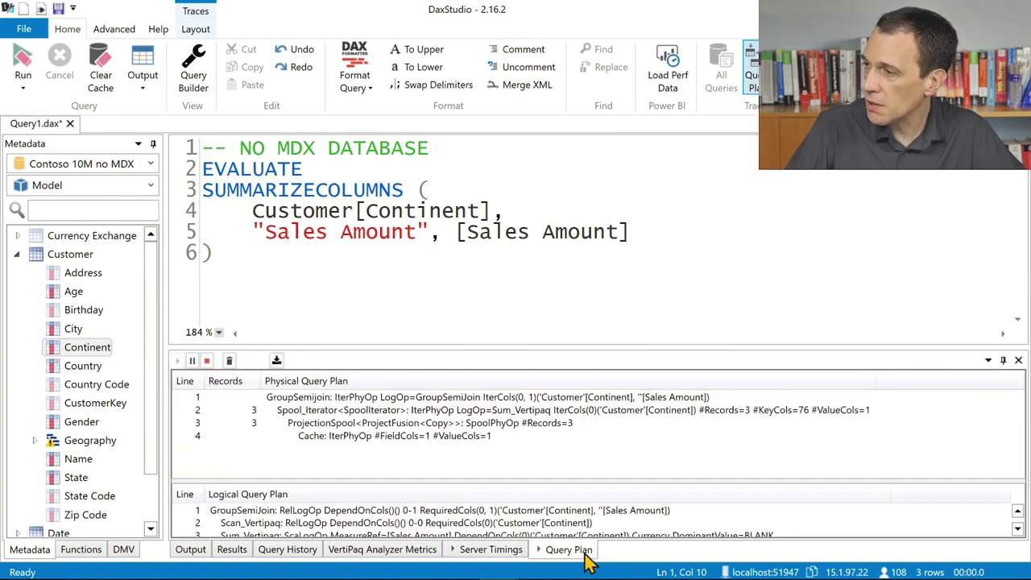
Step: Compare the physical and logical query plans of the original and no MDX databases by repositioning the original database's window
{"action": "key", "text": "alt+Tab"}
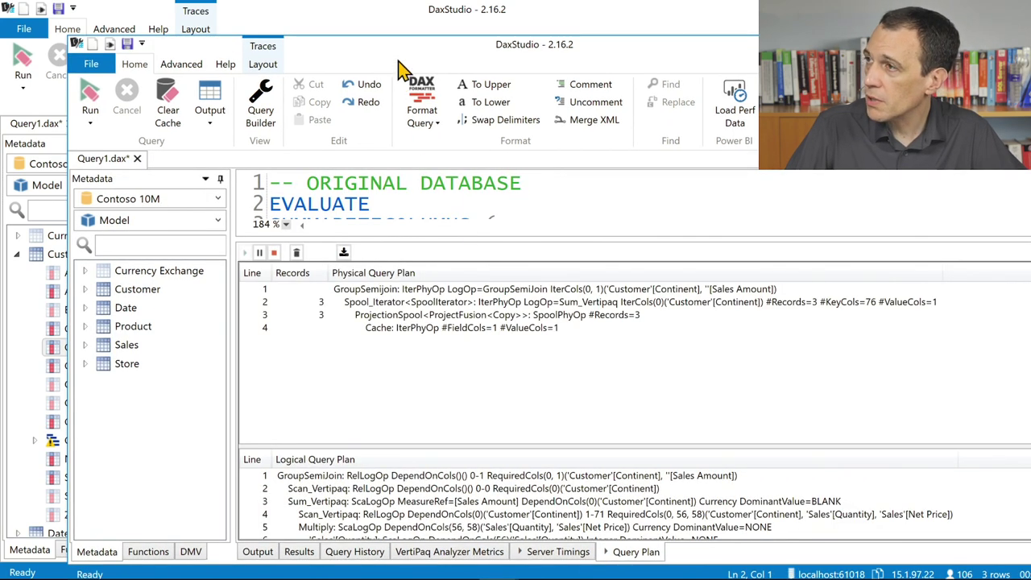
{"action": "left_click_drag", "start_coordinate": [400, 67], "coordinate": [837, 181]}
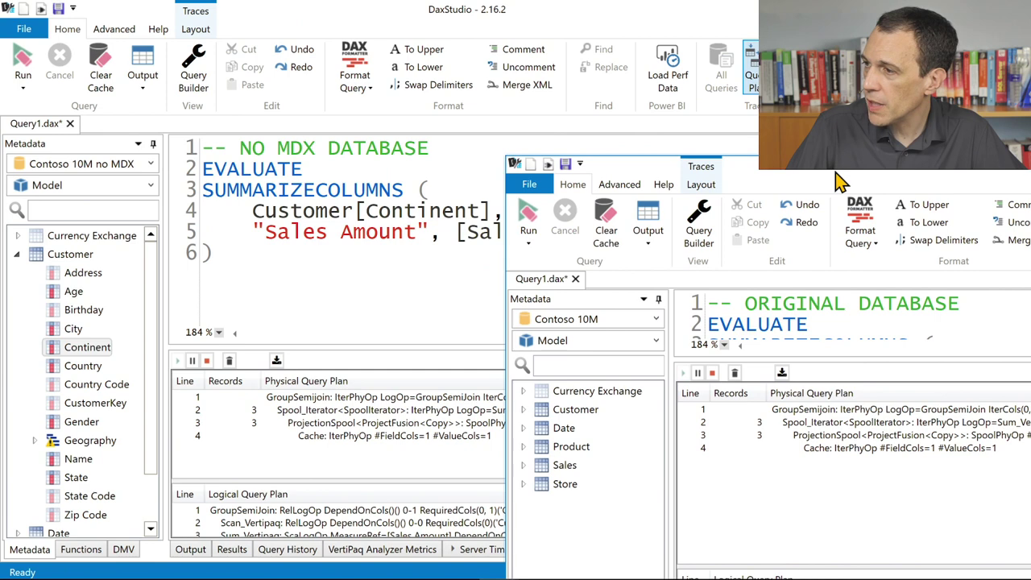
{"action": "left_click_drag", "start_coordinate": [838, 181], "coordinate": [426, 86]}
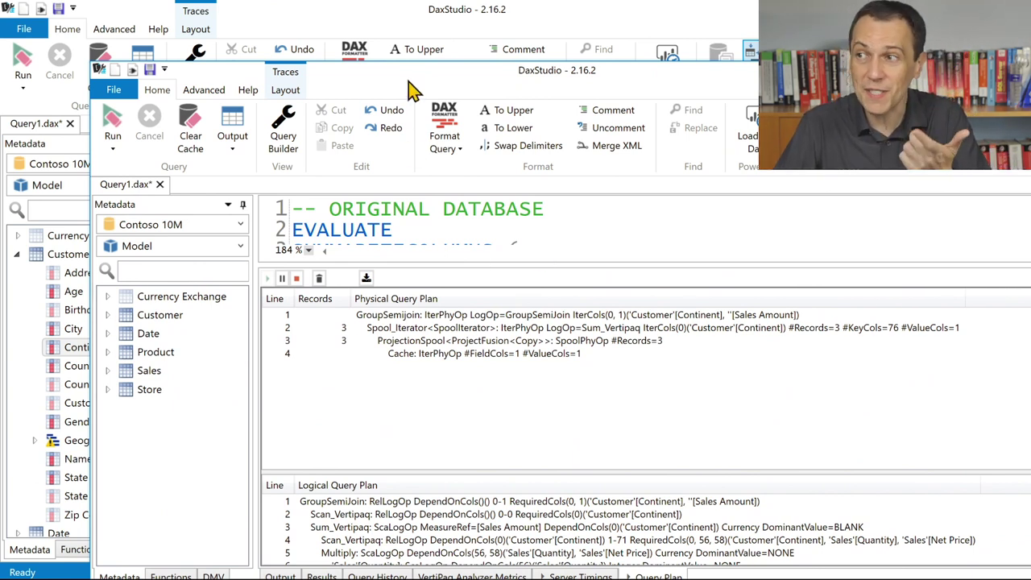
{"action": "left_click_drag", "start_coordinate": [439, 82], "coordinate": [440, 208]}
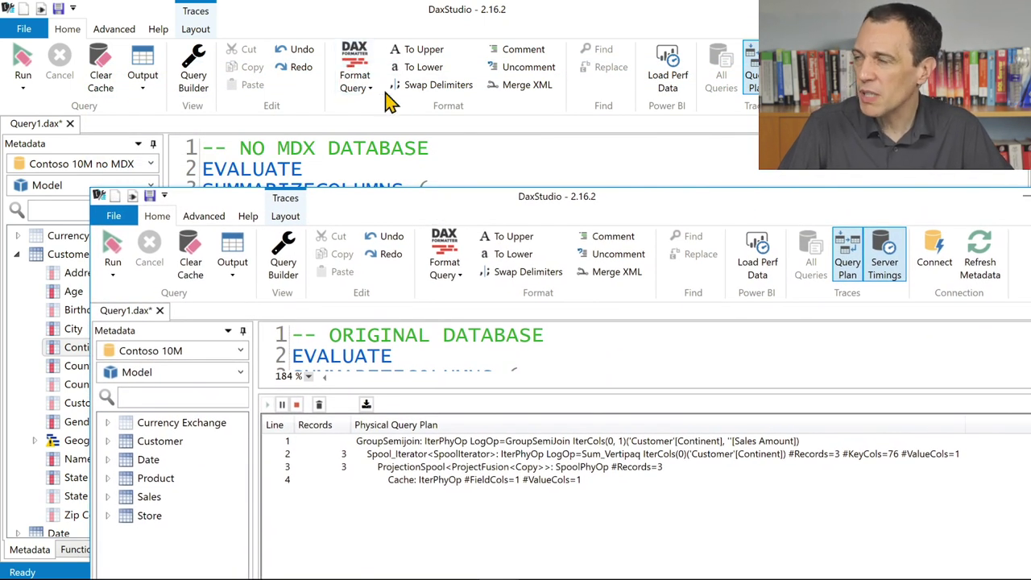
{"action": "left_click", "coordinate": [488, 161]}
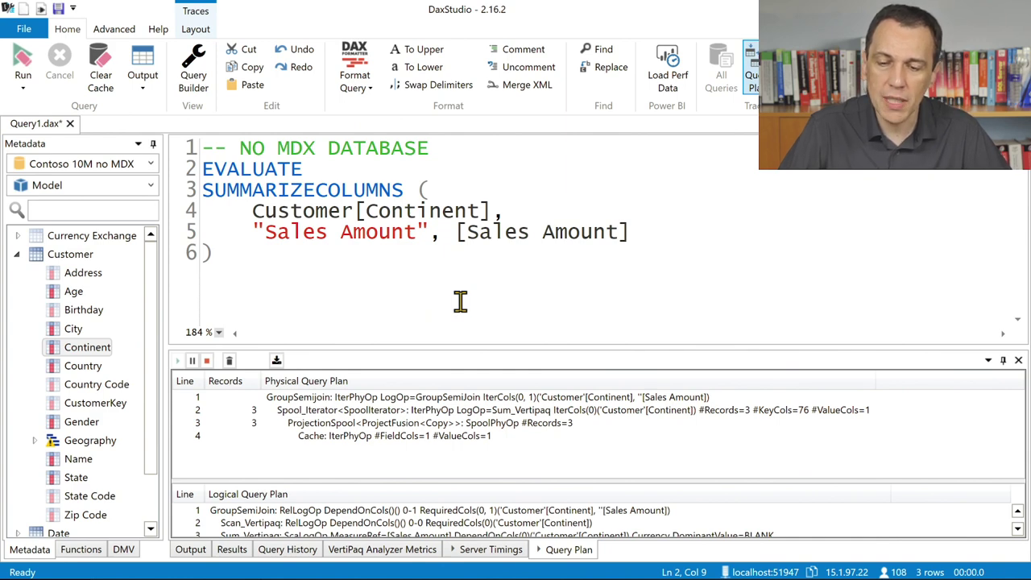
Step: Examine the Sales table's column and hierarchy sizes in VertiPaq Analyzer Metrics, focusing on Unit Cost, Unit Price and Exchange Rate
{"action": "key", "text": "alt+Tab"}
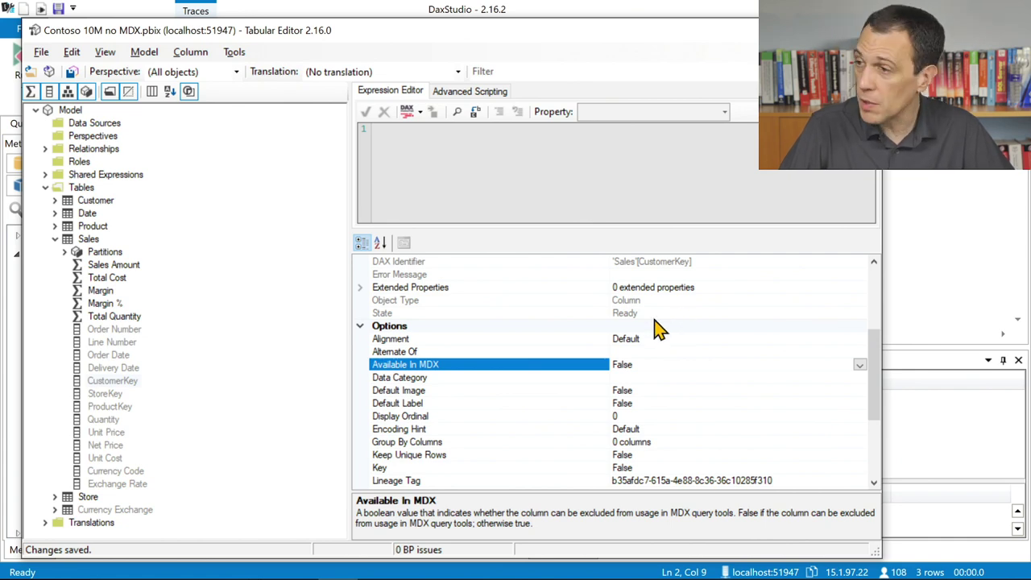
{"action": "key", "text": "alt+Tab"}
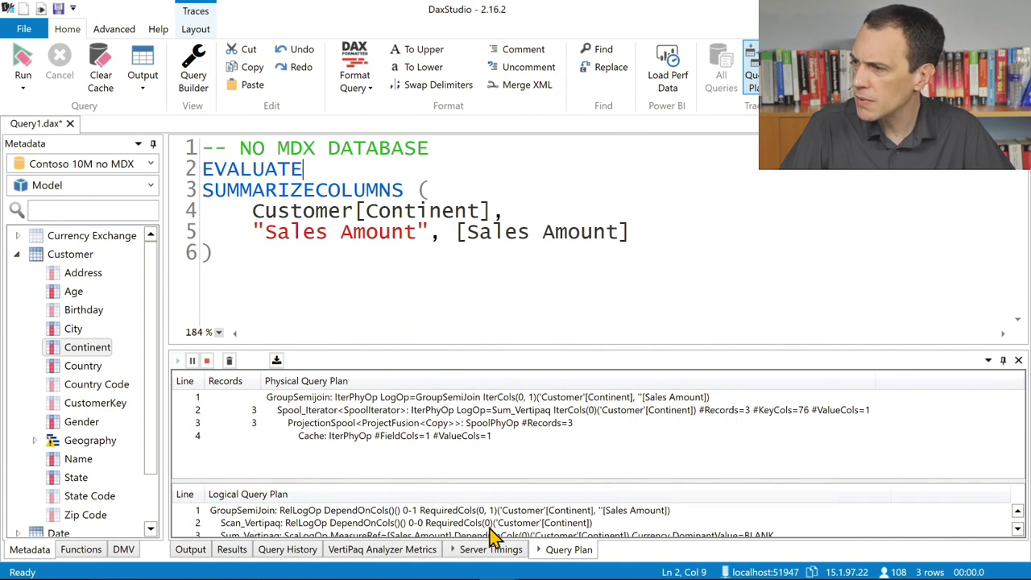
{"action": "left_click", "coordinate": [418, 551]}
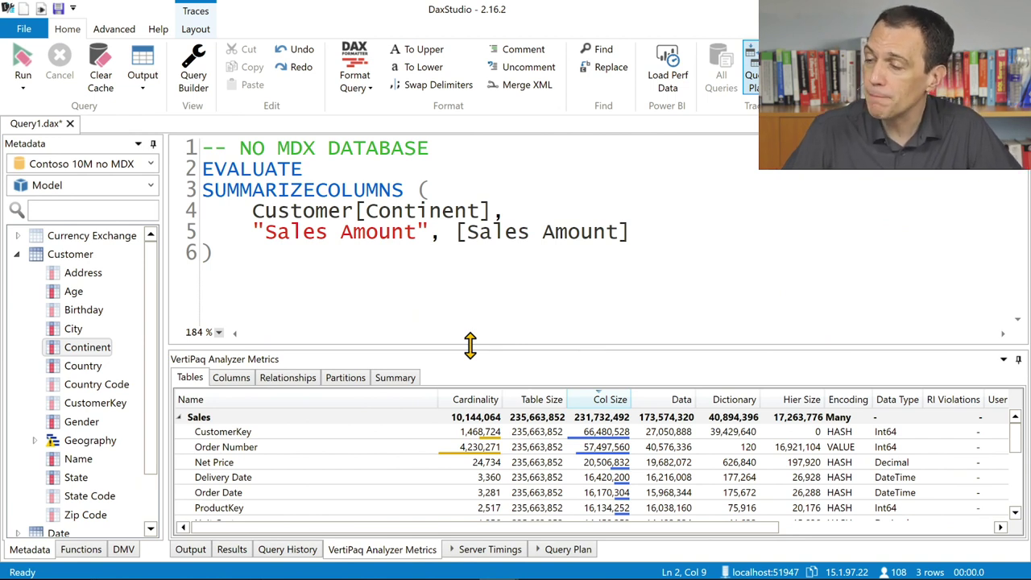
{"action": "scroll", "coordinate": [531, 447], "scroll_direction": "down", "scroll_amount": 1}
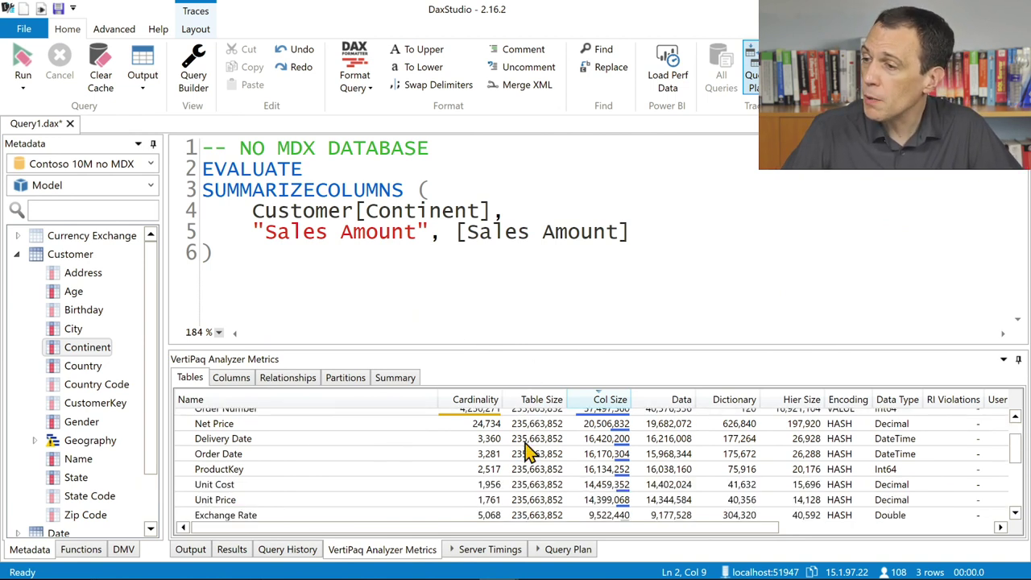
{"action": "scroll", "coordinate": [663, 473], "scroll_direction": "down", "scroll_amount": 3}
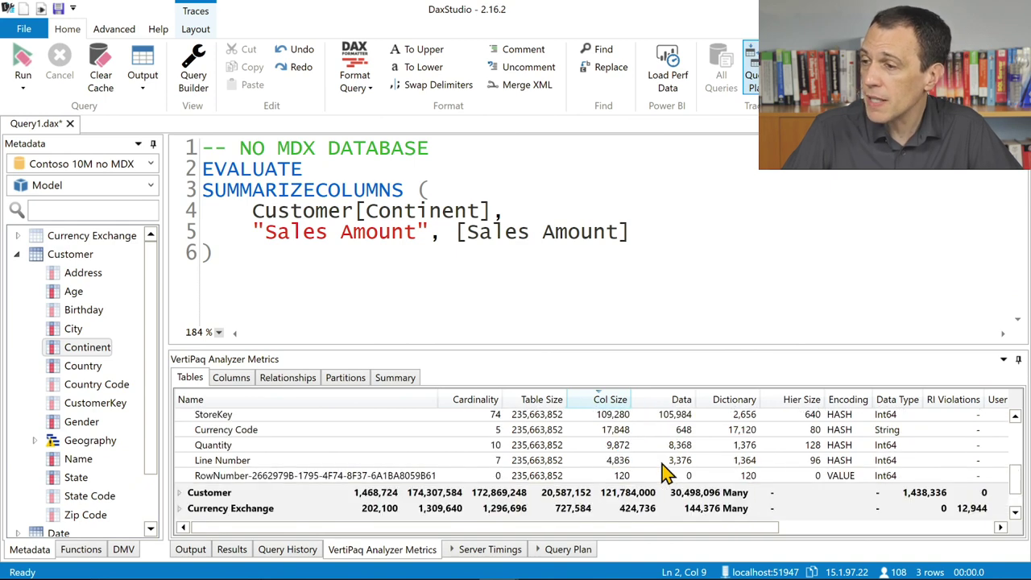
{"action": "scroll", "coordinate": [662, 474], "scroll_direction": "up", "scroll_amount": 2}
{"action": "scroll", "coordinate": [663, 473], "scroll_direction": "up", "scroll_amount": 2}
{"action": "scroll", "coordinate": [662, 474], "scroll_direction": "down", "scroll_amount": 2}
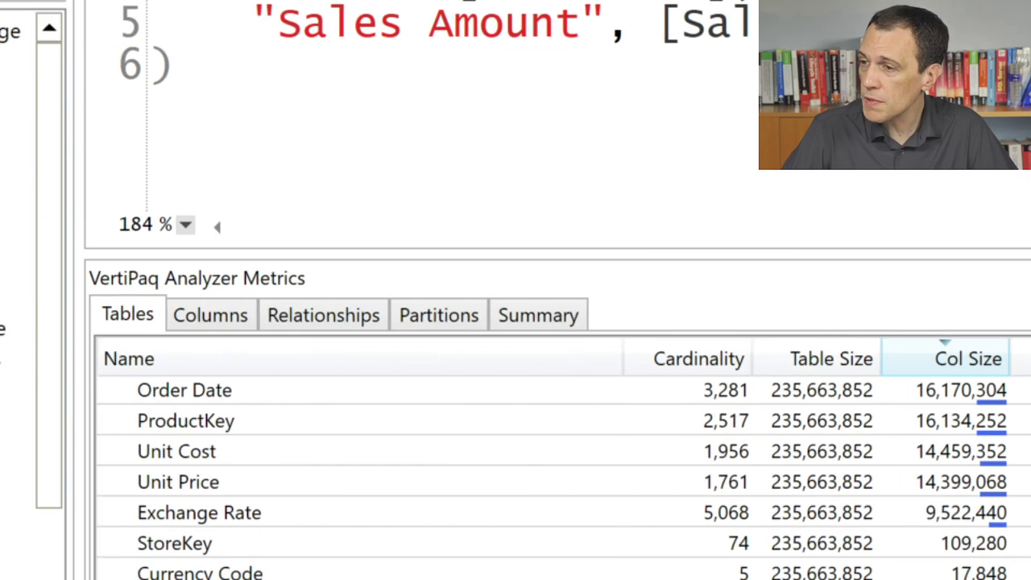
{"action": "mouse_move", "coordinate": [147, 430]}
{"action": "left_mouse_down"}
{"action": "mouse_move", "coordinate": [283, 483]}
{"action": "mouse_move", "coordinate": [355, 497]}
{"action": "left_mouse_up"}
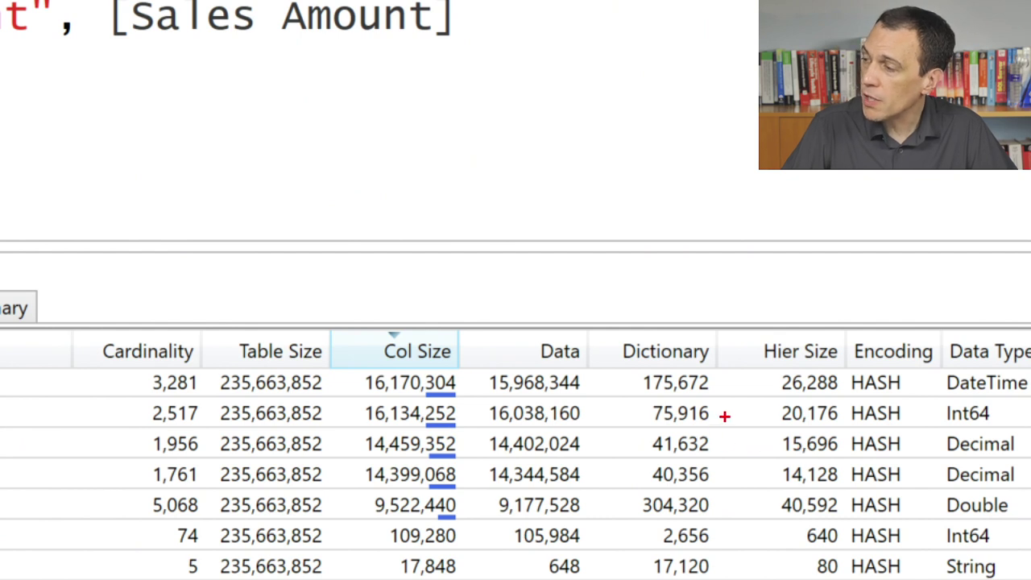
{"action": "mouse_move", "coordinate": [748, 425]}
{"action": "left_mouse_down"}
{"action": "mouse_move", "coordinate": [854, 540]}
{"action": "mouse_move", "coordinate": [854, 526]}
{"action": "left_mouse_up"}
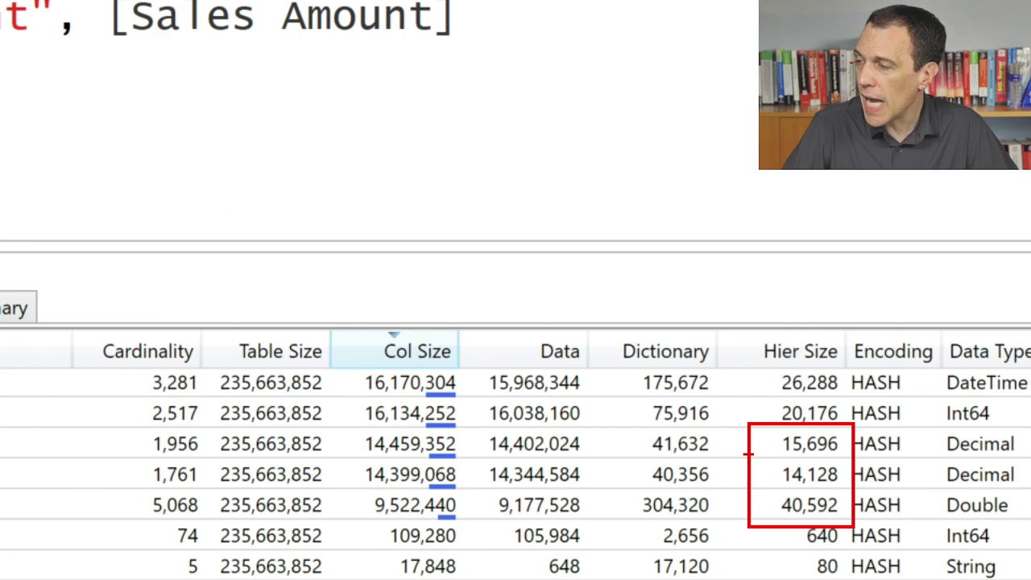
{"action": "key", "text": "Escape"}
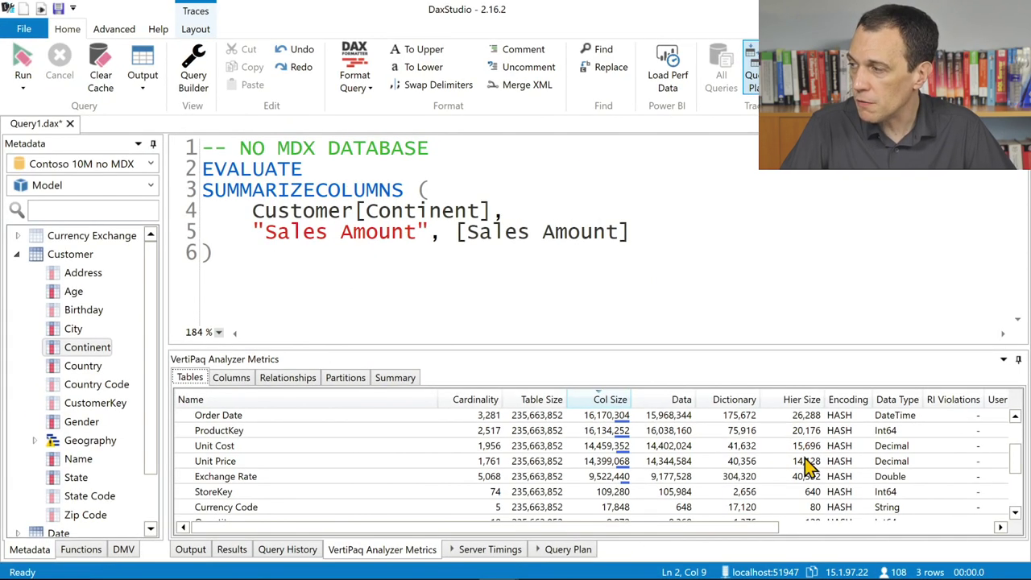
Step: Expand the Customer table in VertiPaq Analyzer Metrics and examine the dictionary and hierarchy sizes of its largest columns
{"action": "scroll", "coordinate": [474, 444], "scroll_direction": "down", "scroll_amount": 5}
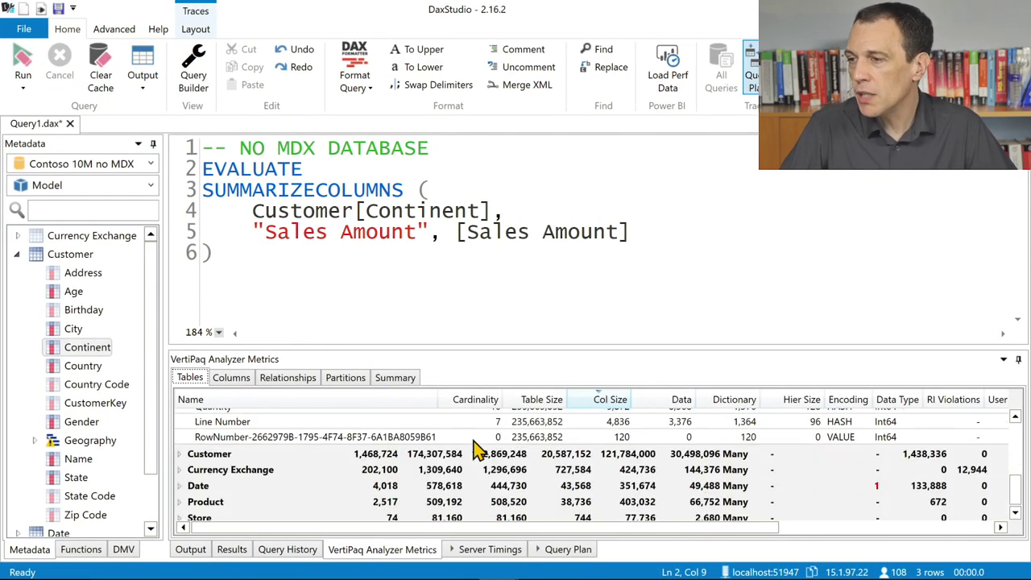
{"action": "left_click", "coordinate": [180, 449]}
{"action": "scroll", "coordinate": [426, 475], "scroll_direction": "down", "scroll_amount": 1}
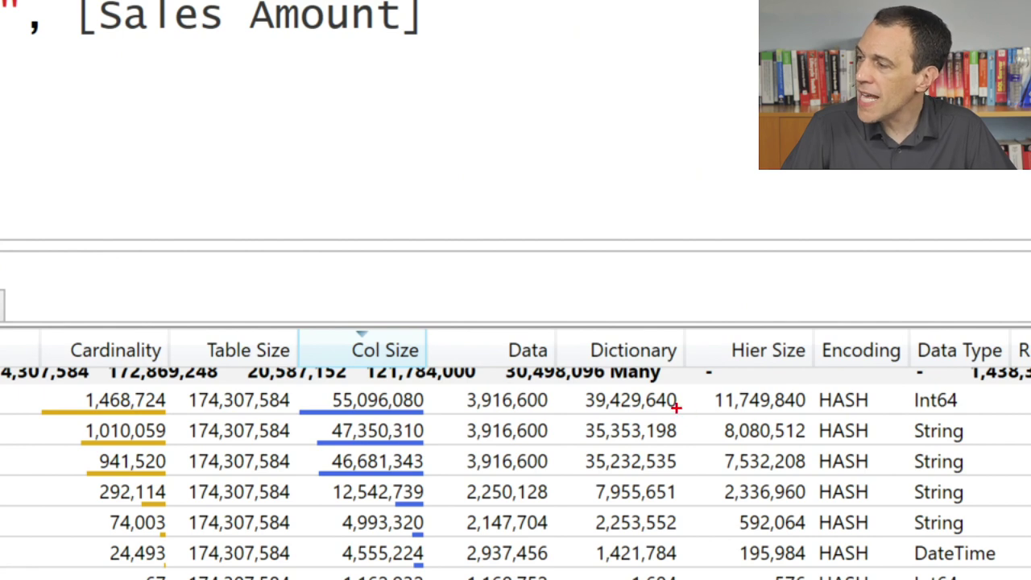
{"action": "left_click_drag", "start_coordinate": [676, 409], "coordinate": [866, 489]}
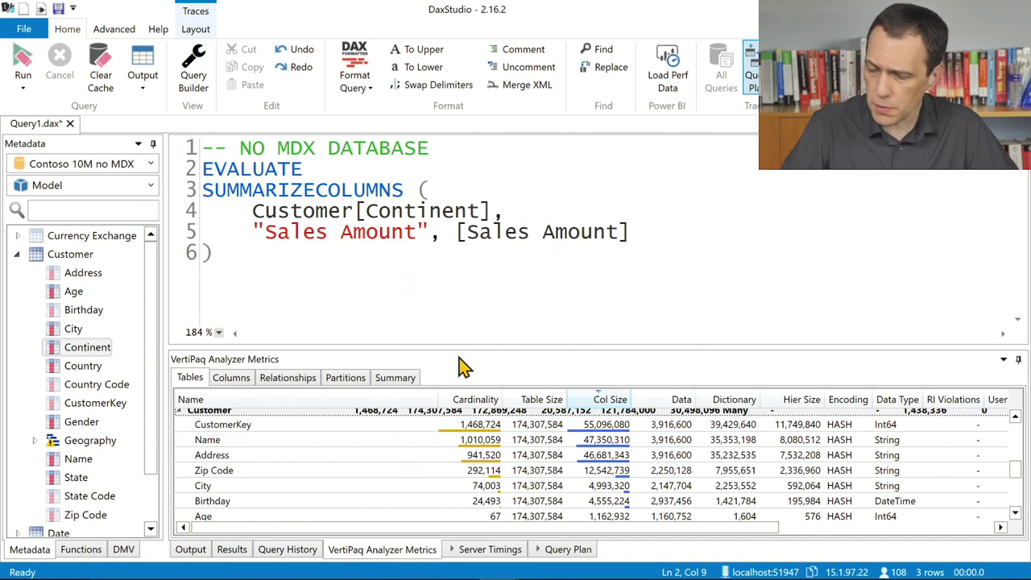
Step: Switch to Tabular Editor and set Available In MDX to False for the Customer table's Name column
{"action": "key", "text": "alt+Tab"}
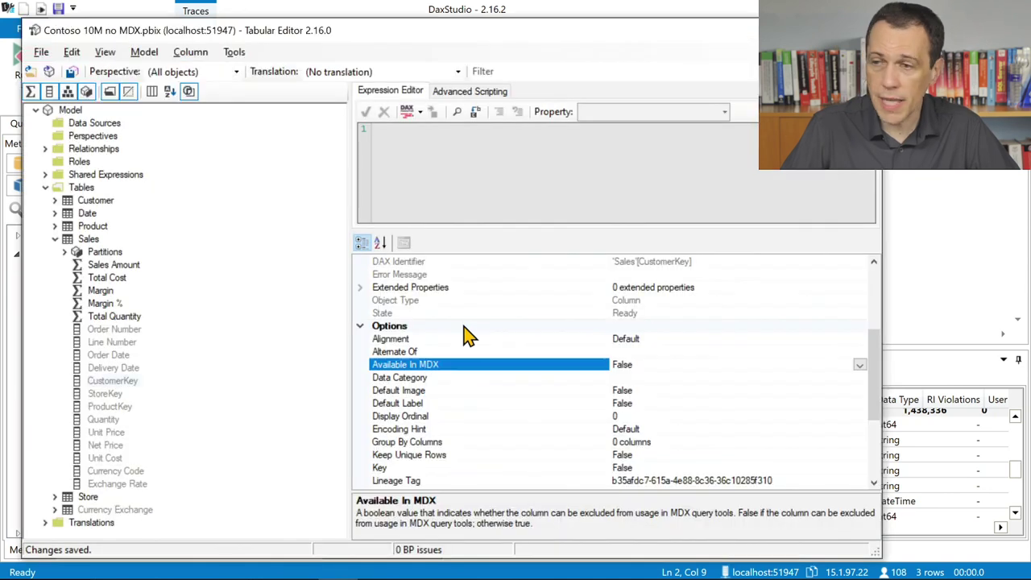
{"action": "left_click", "coordinate": [55, 239]}
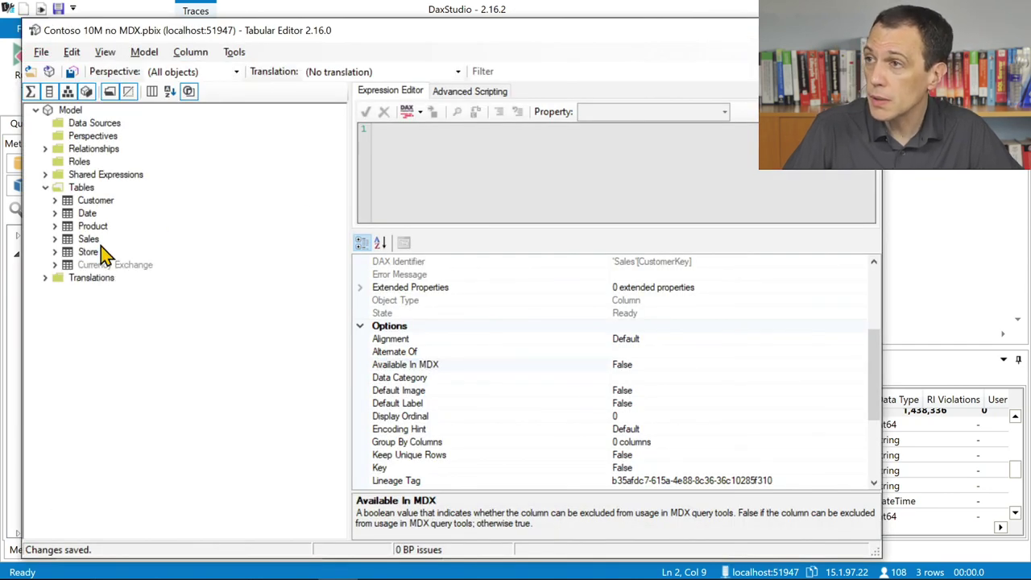
{"action": "left_click", "coordinate": [54, 200]}
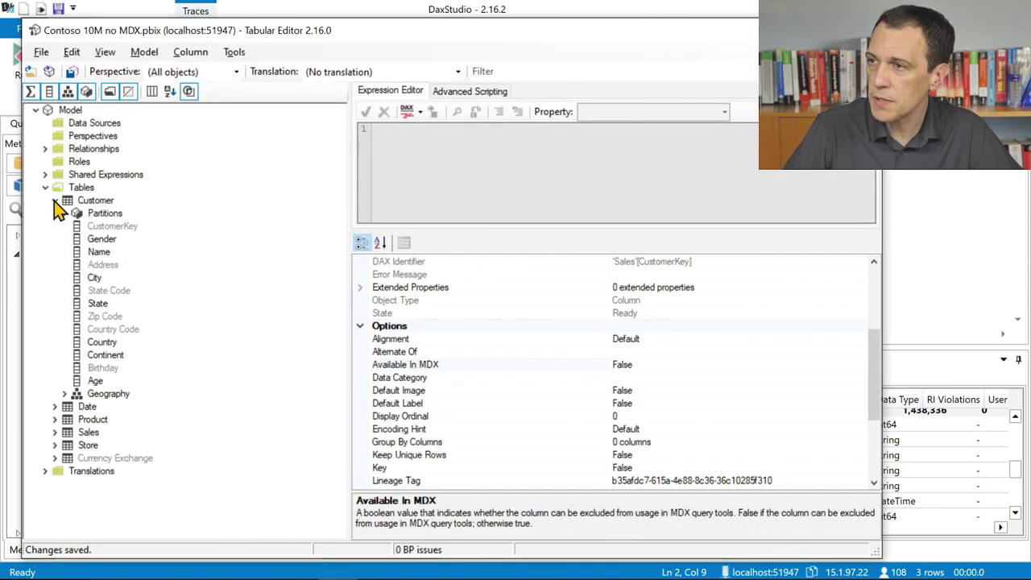
{"action": "left_click", "coordinate": [105, 253]}
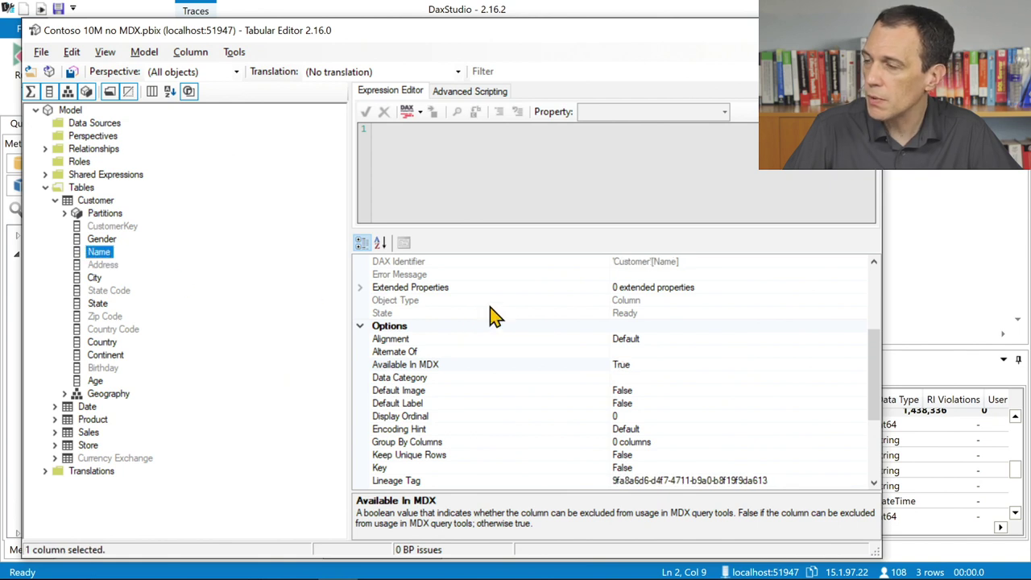
{"action": "left_click", "coordinate": [636, 364]}
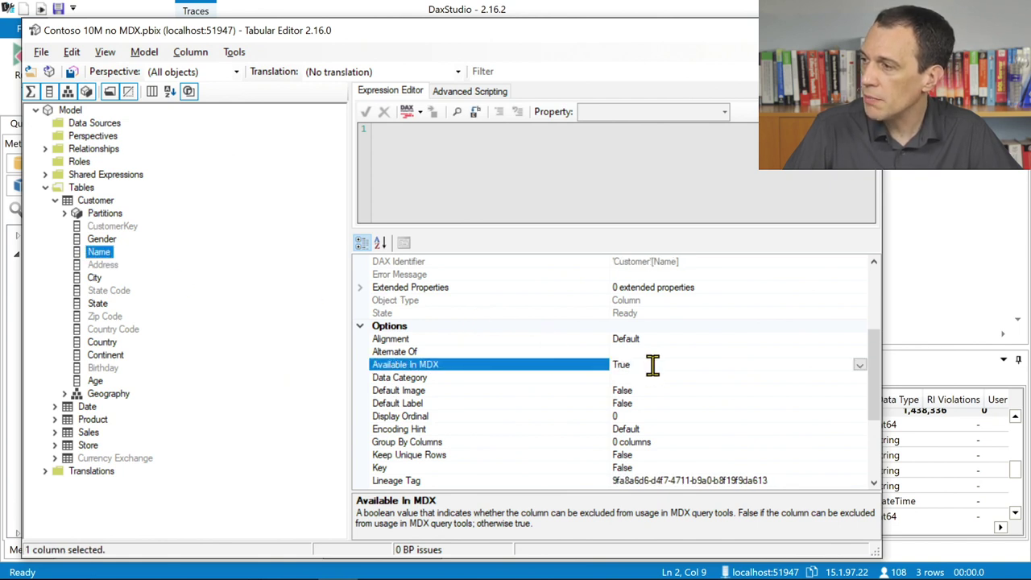
{"action": "double_click", "coordinate": [636, 364]}
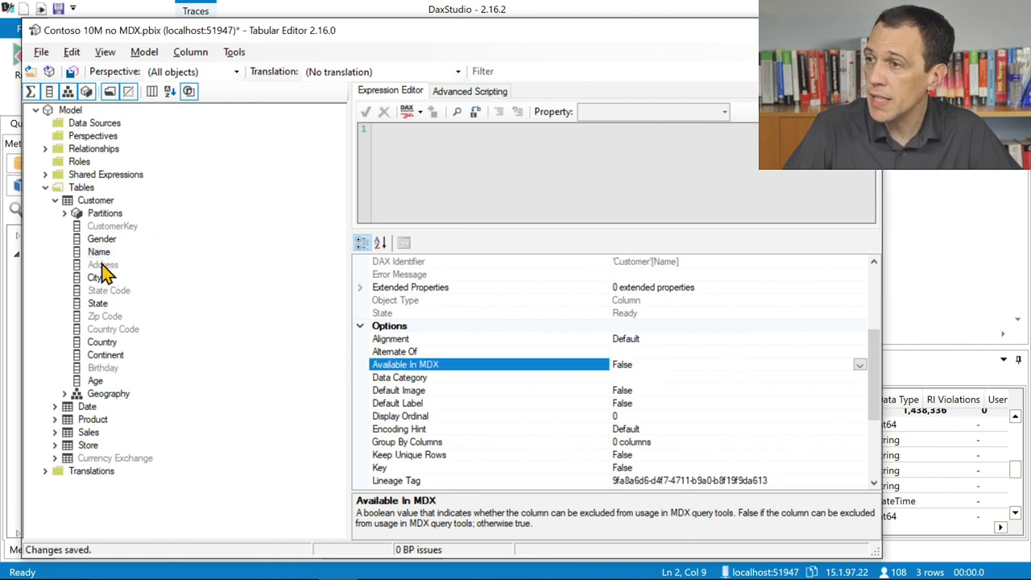
Step: Open Available In MDX for editing on the Customer table's Address column, reselect the column, and save the model changes
{"action": "left_click", "coordinate": [103, 264]}
{"action": "left_click", "coordinate": [671, 364]}
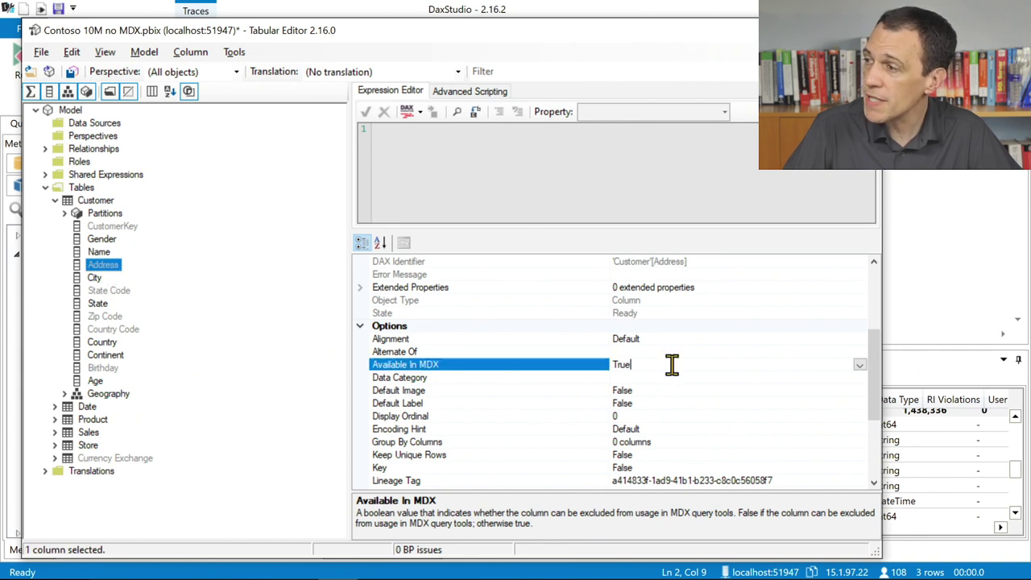
{"action": "left_click", "coordinate": [104, 264], "text": "ctrl"}
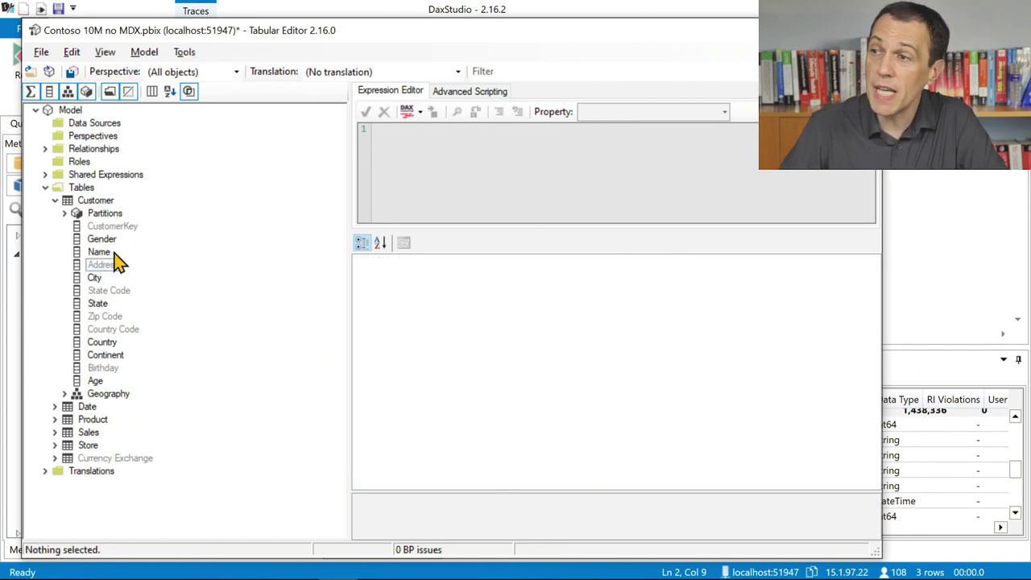
{"action": "left_click", "coordinate": [108, 254]}
{"action": "left_click", "coordinate": [109, 264]}
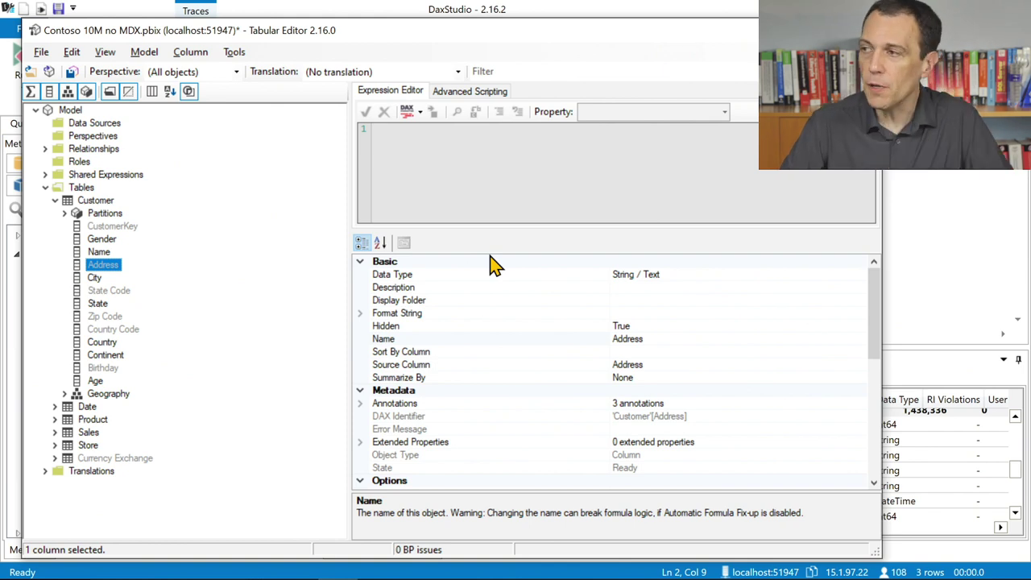
{"action": "left_click", "coordinate": [41, 51]}
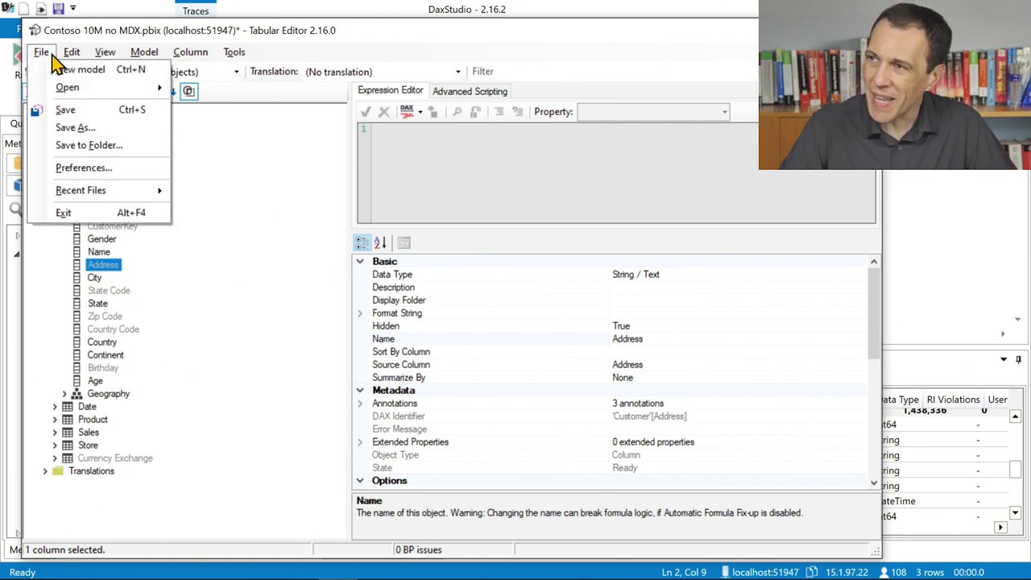
{"action": "left_click", "coordinate": [65, 109]}
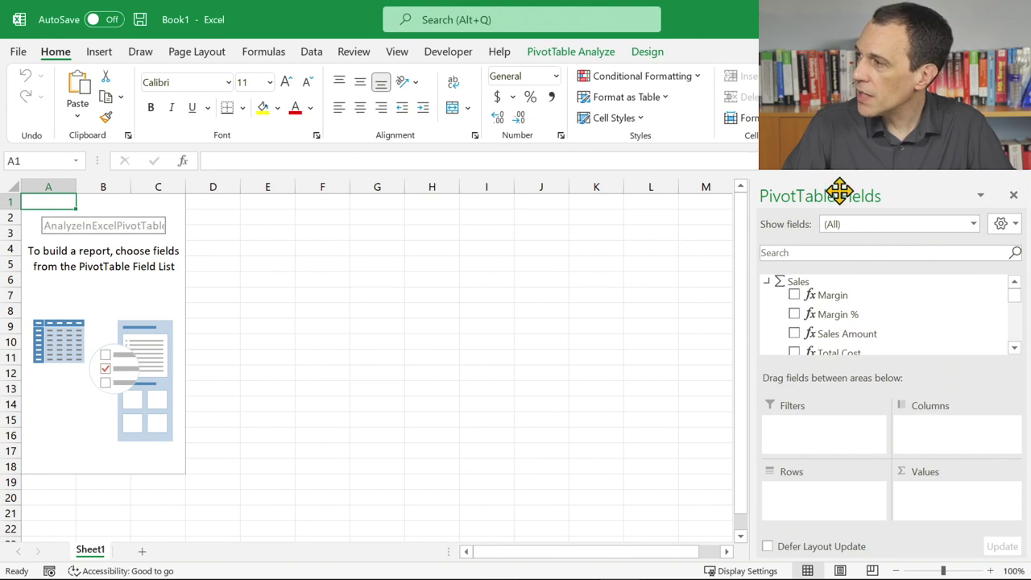
Step: In Excel, dock the PivotTable Fields pane on the opposite side of the worksheet and narrow it slightly
{"action": "left_click_drag", "start_coordinate": [840, 193], "coordinate": [16, 241]}
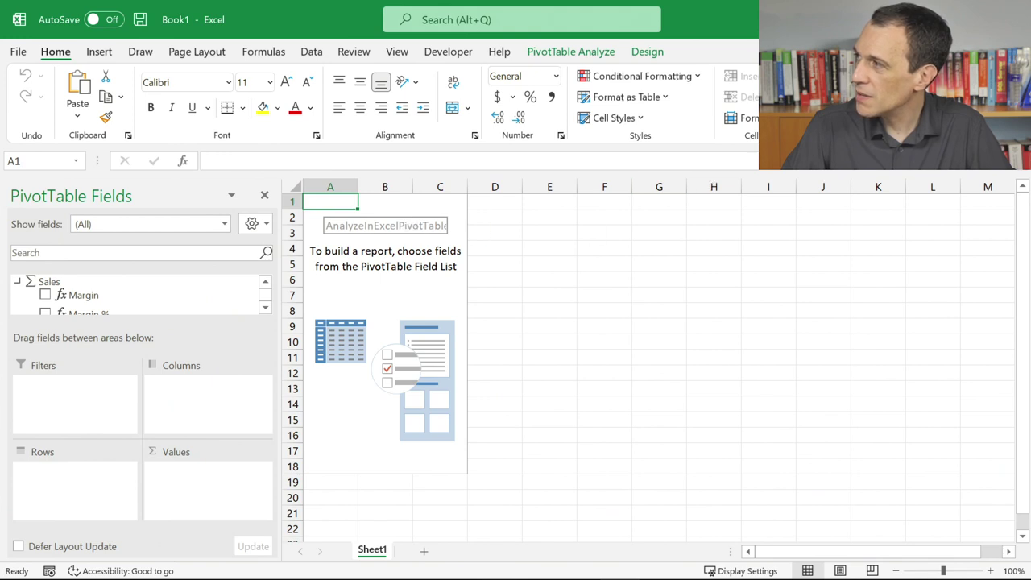
{"action": "left_click", "coordinate": [1019, 135]}
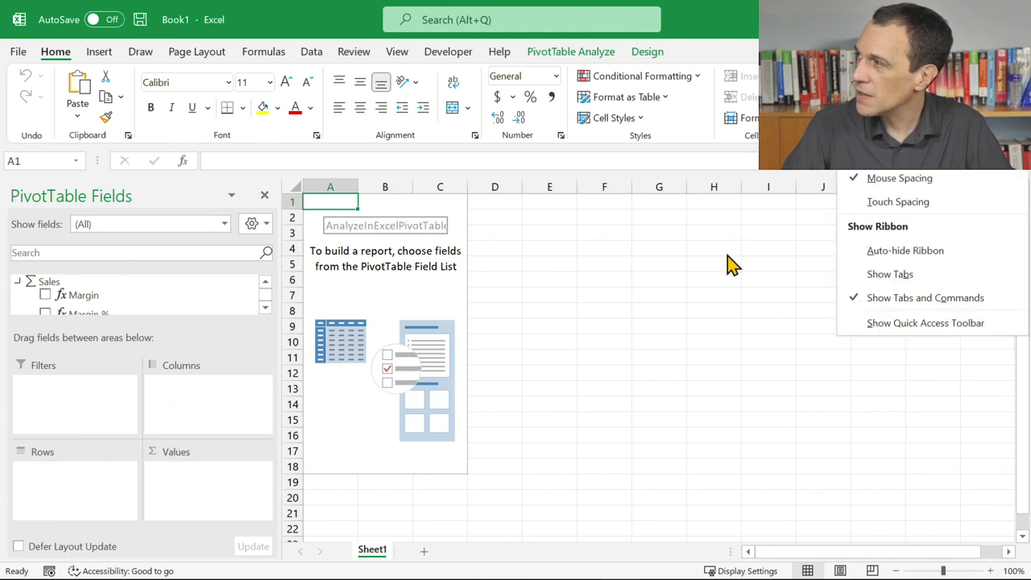
{"action": "left_click", "coordinate": [848, 188]}
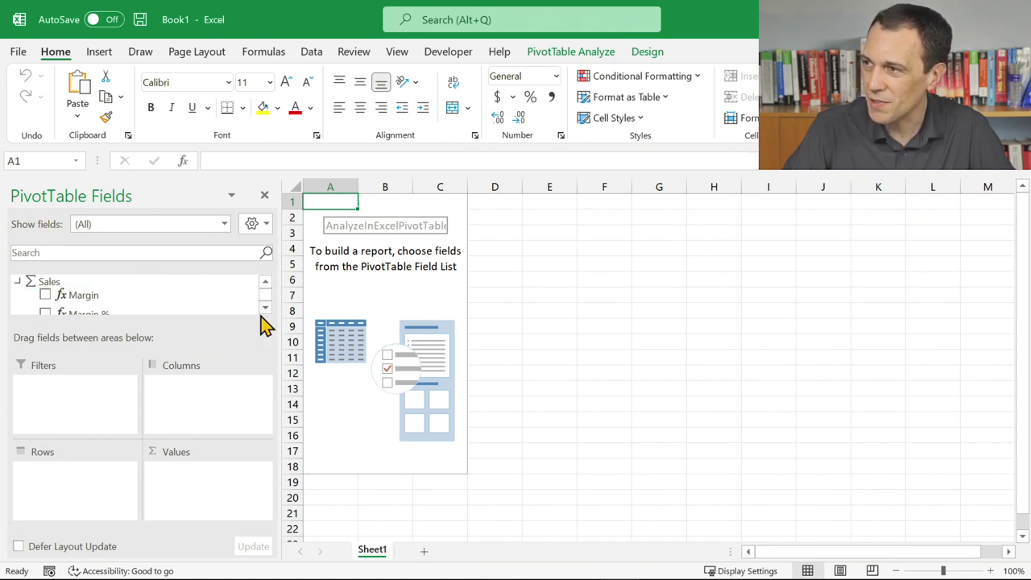
{"action": "mouse_move", "coordinate": [276, 319]}
{"action": "left_mouse_down"}
{"action": "mouse_move", "coordinate": [518, 325]}
{"action": "mouse_move", "coordinate": [274, 339]}
{"action": "left_mouse_up"}
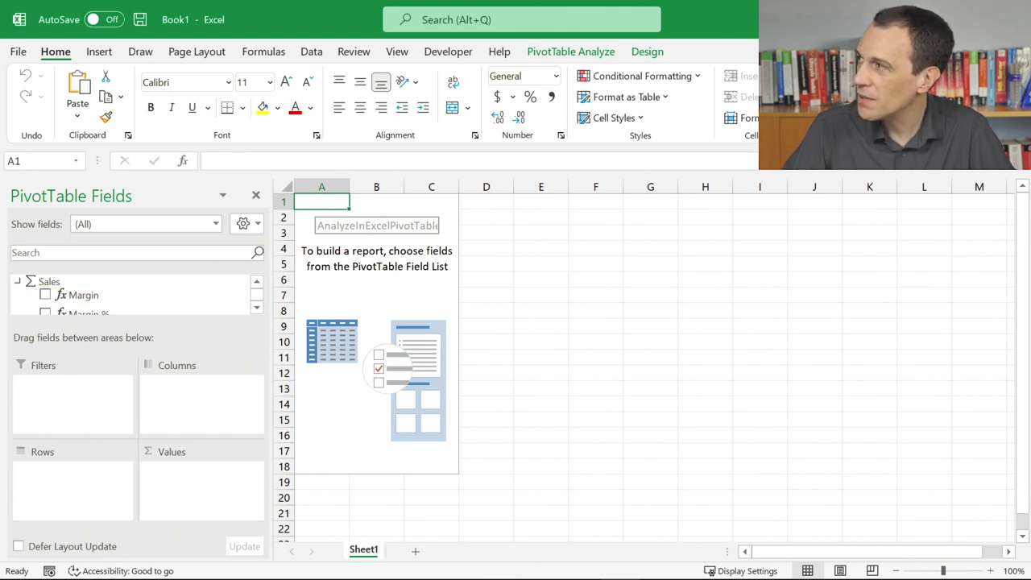
{"action": "left_click", "coordinate": [1016, 139]}
{"action": "left_click", "coordinate": [1016, 139]}
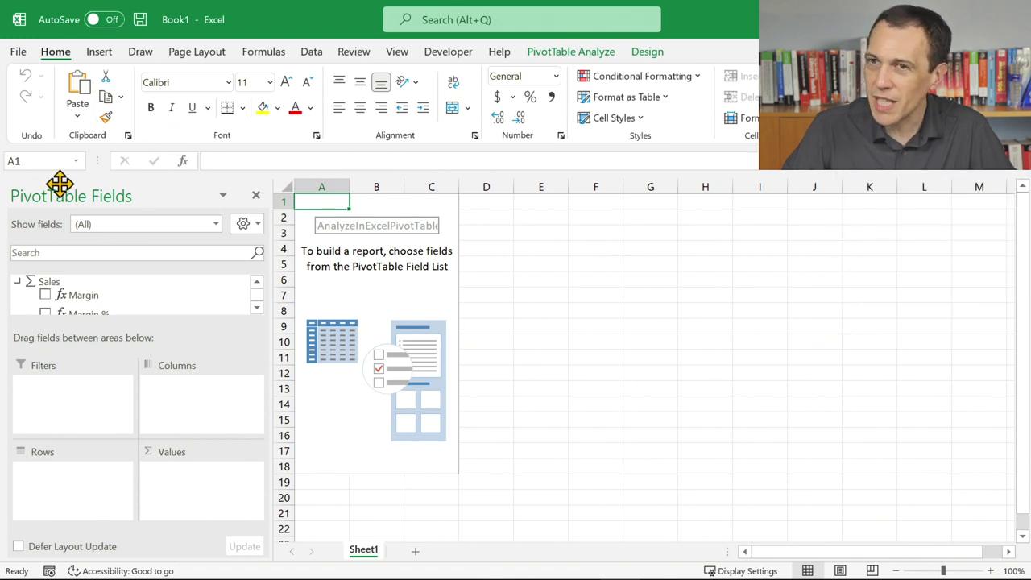
Step: Find the Customer table in the PivotTable field list and expand its More Fields group
{"action": "left_click", "coordinate": [256, 309]}
{"action": "left_click", "coordinate": [256, 308]}
{"action": "left_click", "coordinate": [256, 308]}
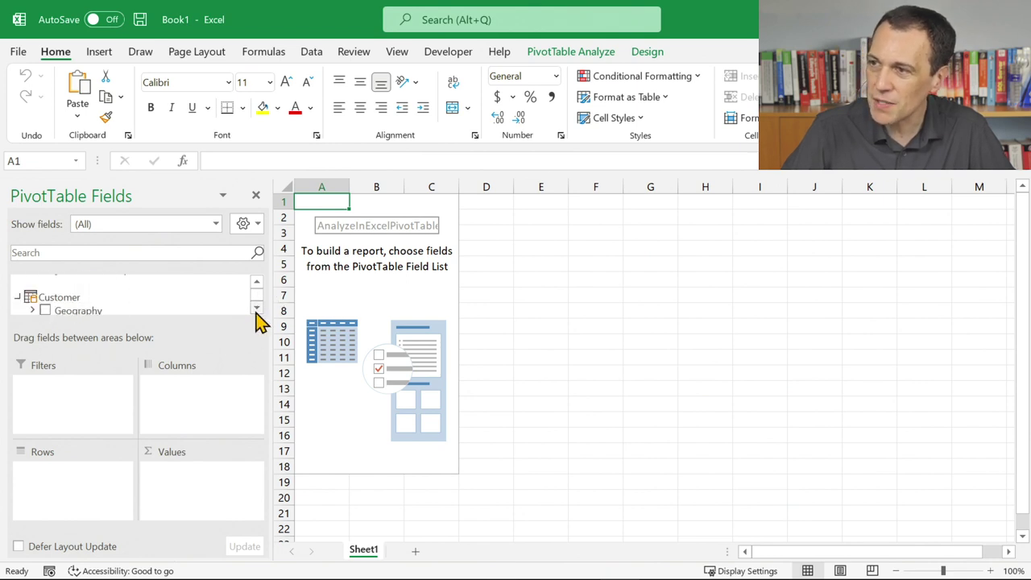
{"action": "left_click", "coordinate": [256, 308]}
{"action": "left_click", "coordinate": [256, 308]}
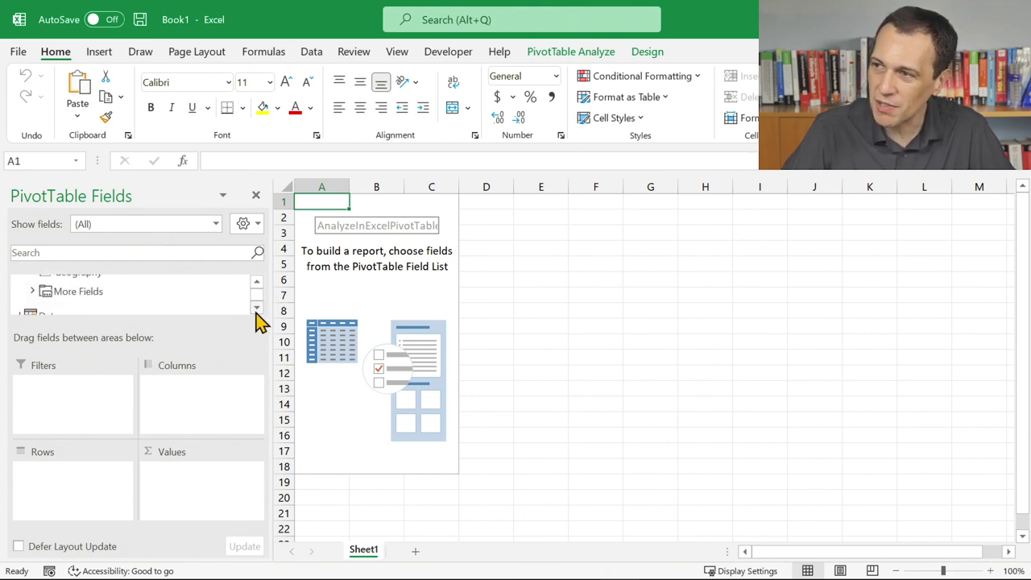
{"action": "left_click", "coordinate": [31, 293]}
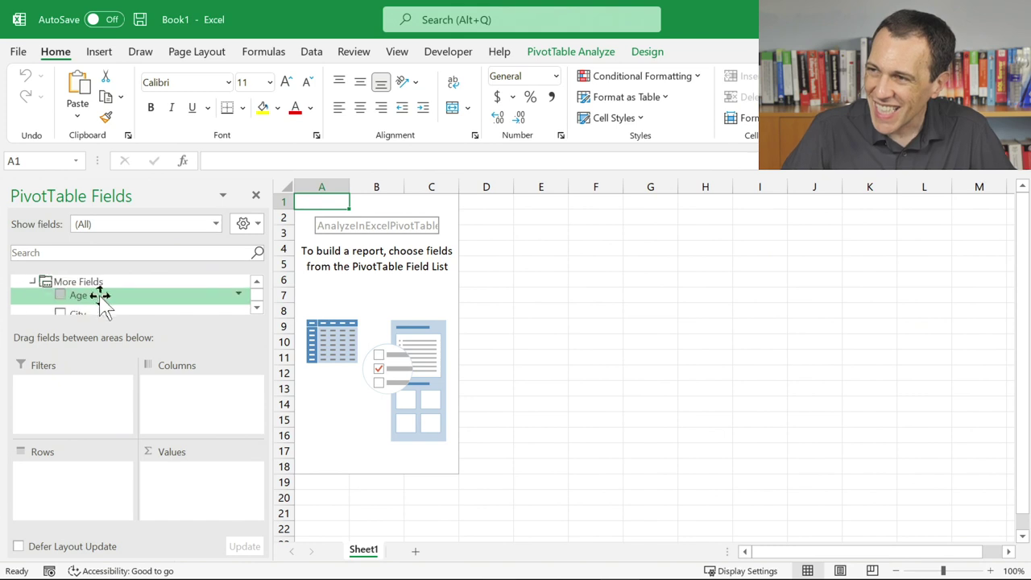
Step: Browse the Customer table's More Fields list to check whether the Name column is offered
{"action": "left_click", "coordinate": [257, 308]}
{"action": "left_click", "coordinate": [257, 308]}
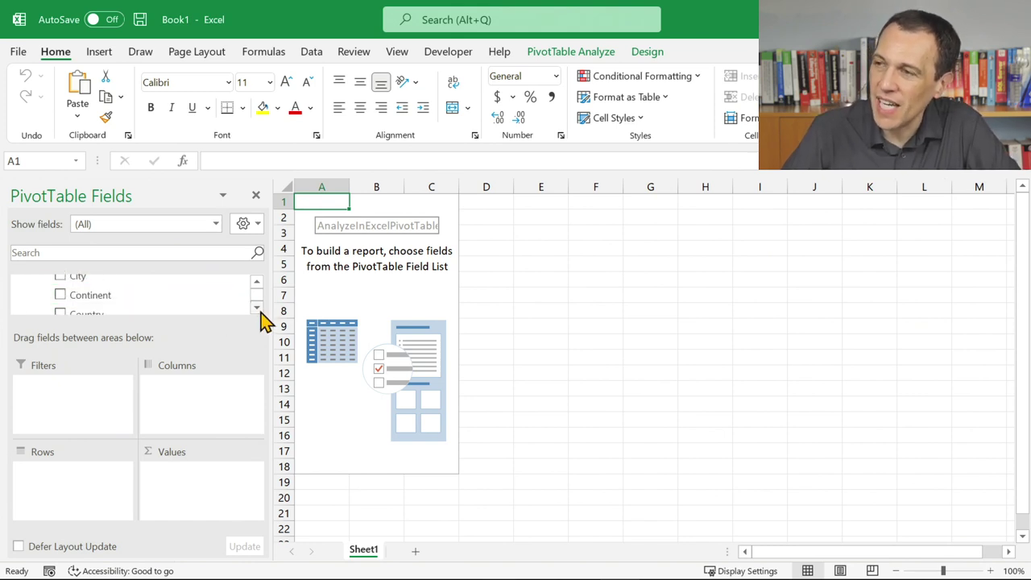
{"action": "left_click", "coordinate": [257, 308]}
{"action": "left_click", "coordinate": [257, 308]}
{"action": "left_click", "coordinate": [256, 309]}
{"action": "left_click", "coordinate": [256, 308]}
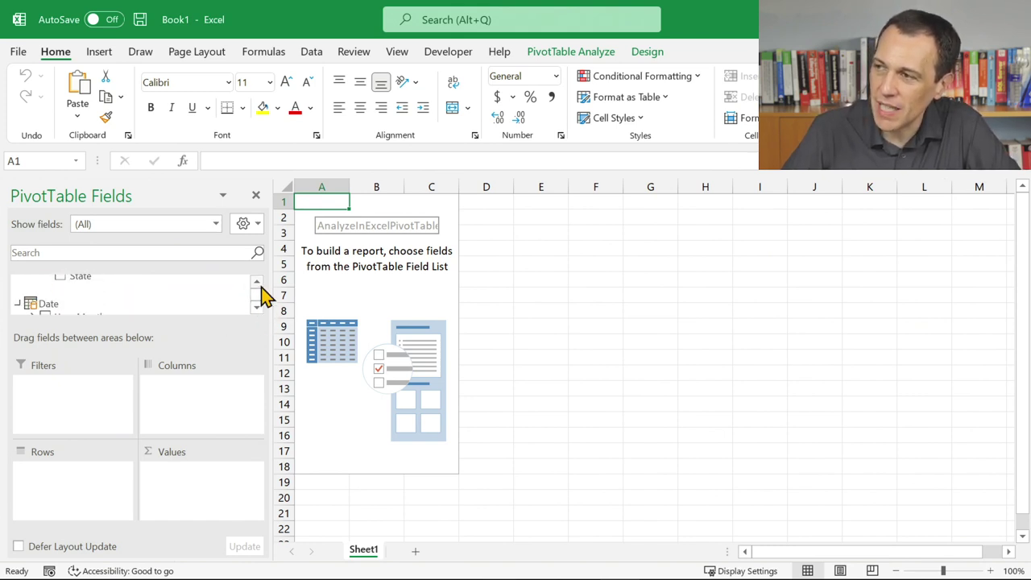
{"action": "left_click", "coordinate": [257, 282]}
{"action": "left_click", "coordinate": [257, 282]}
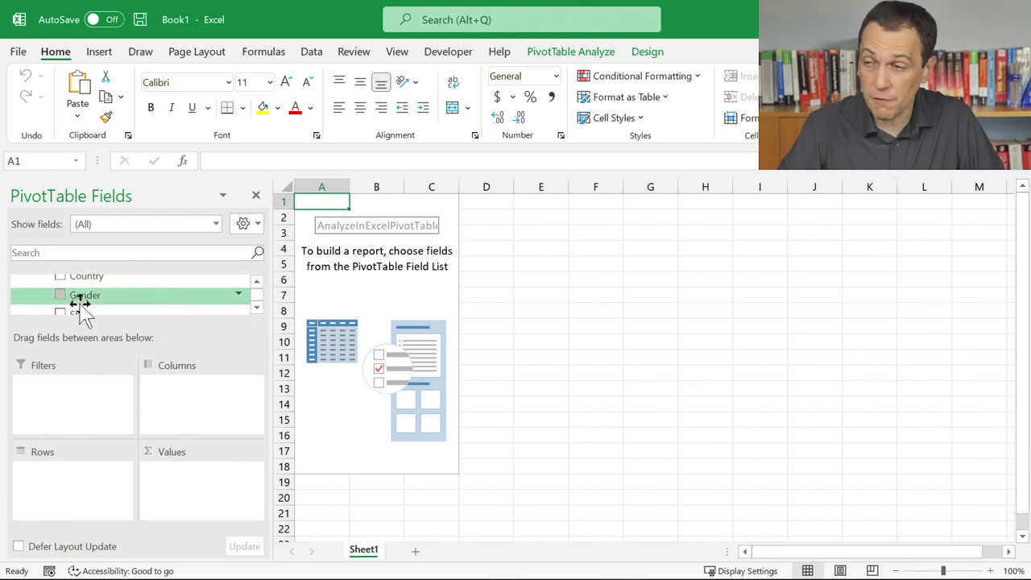
{"action": "left_click_drag", "start_coordinate": [81, 295], "coordinate": [85, 314]}
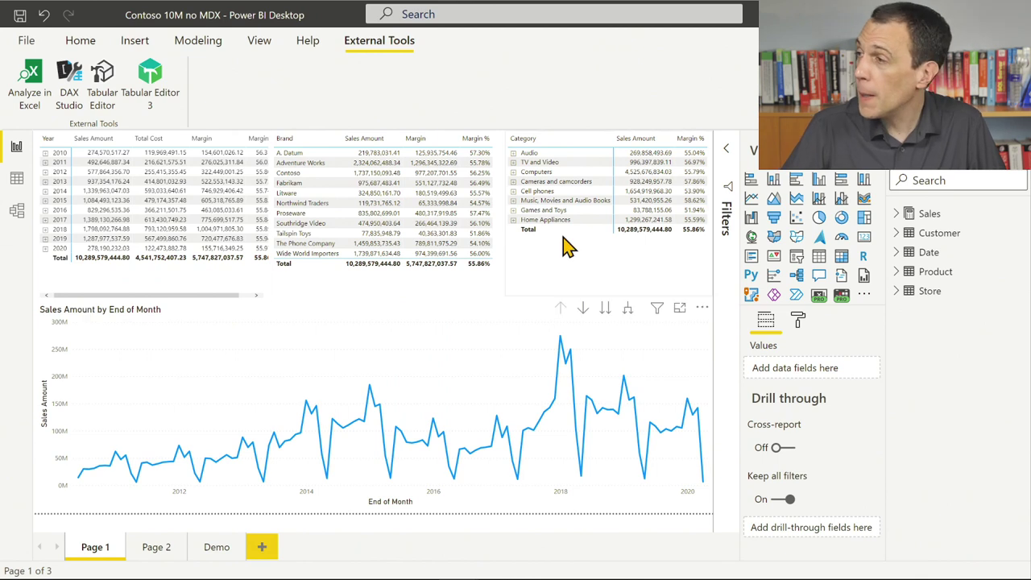
Step: Switch to DAX Studio and replace the SUMMARIZECOLUMNS expression in the NO MDX DATABASE query with TOPN ( 10, Customer, Customer[Name] )
{"action": "left_click", "coordinate": [896, 235]}
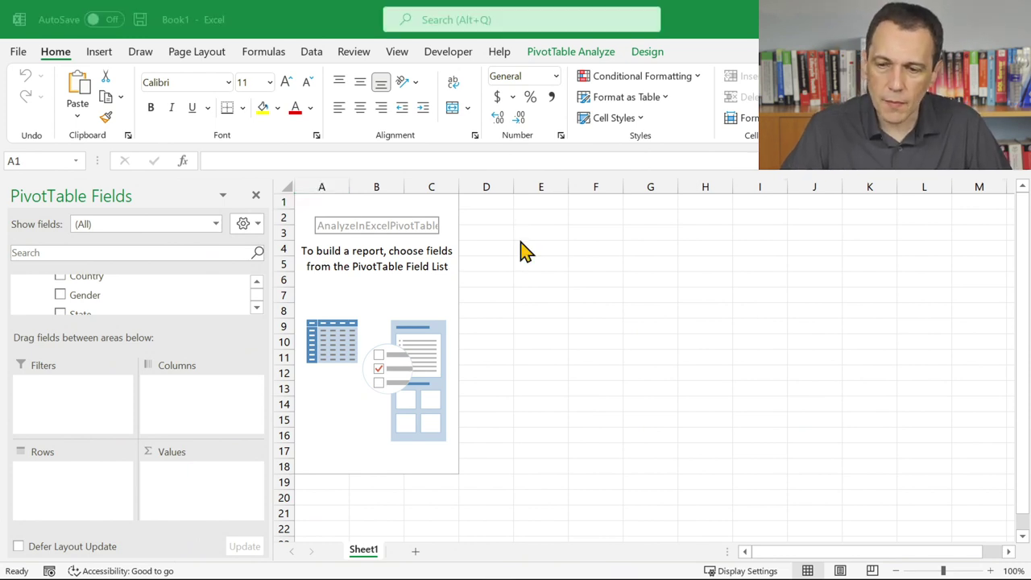
{"action": "key", "text": "alt+Tab"}
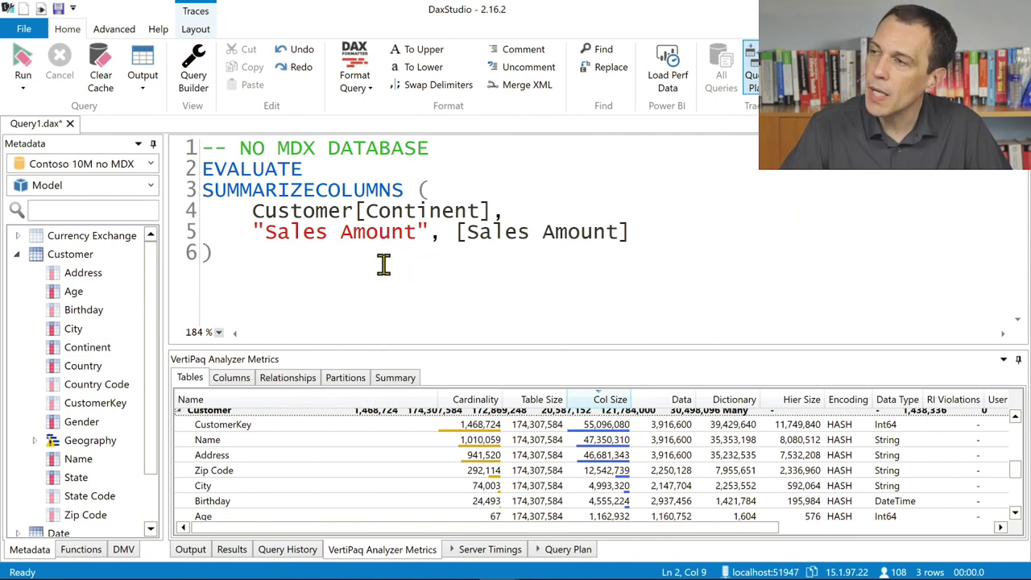
{"action": "left_click_drag", "start_coordinate": [375, 277], "coordinate": [203, 190]}
{"action": "type", "text": "TOP"}
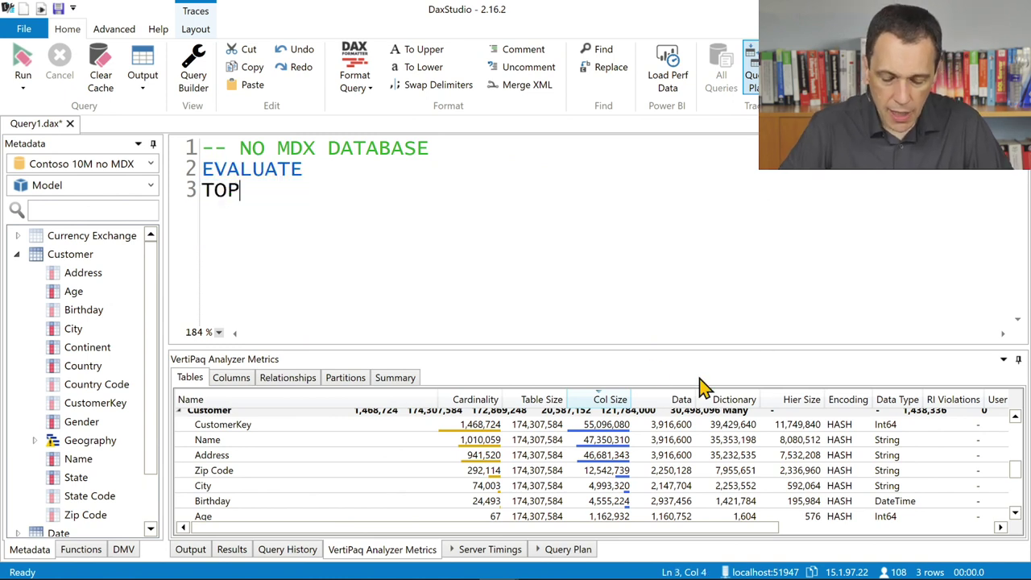
{"action": "type", "text": "N ("}
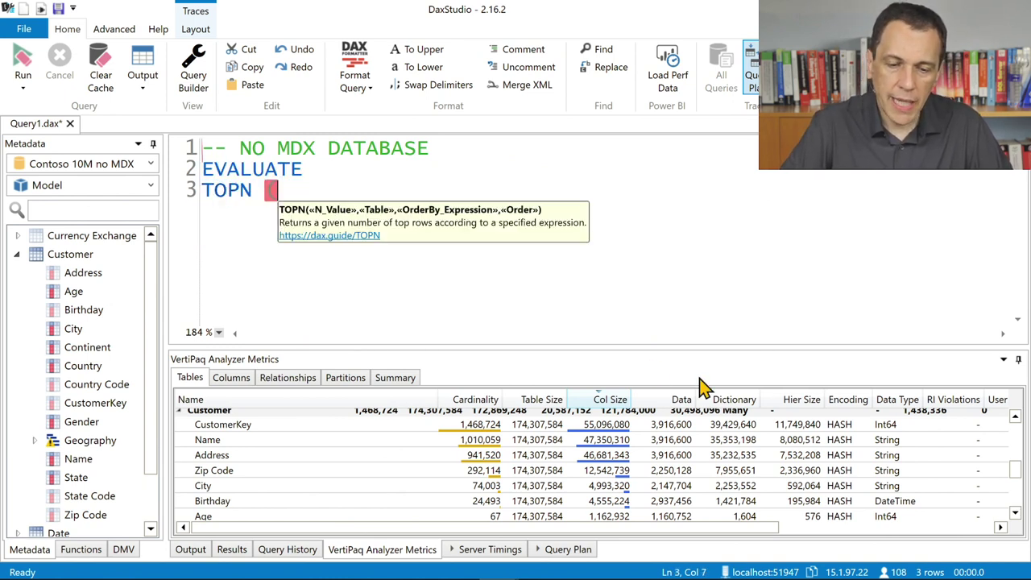
{"action": "type", "text": " 10, "}
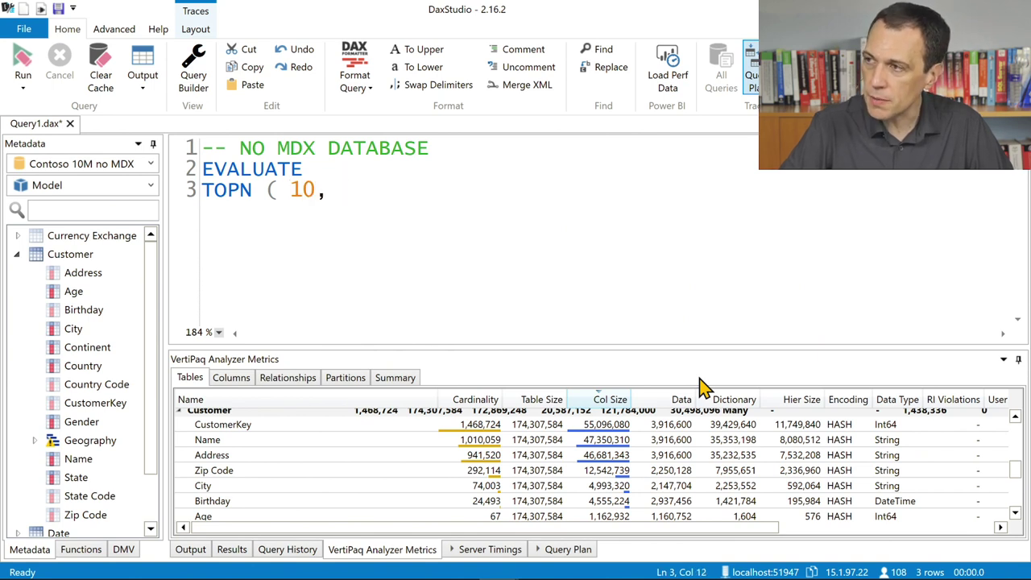
{"action": "type", "text": "Customer"}
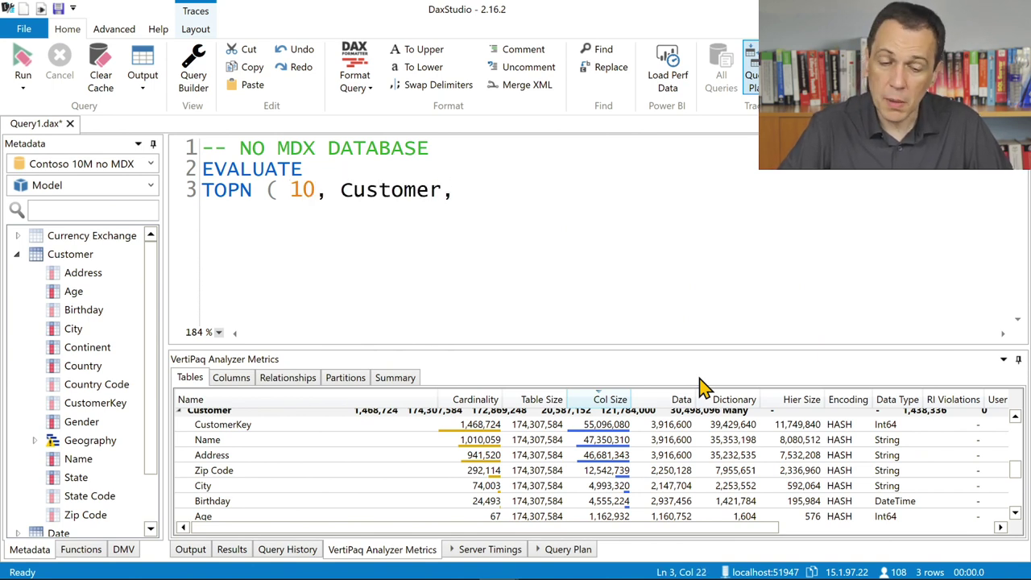
{"action": "type", "text": ", Customer"}
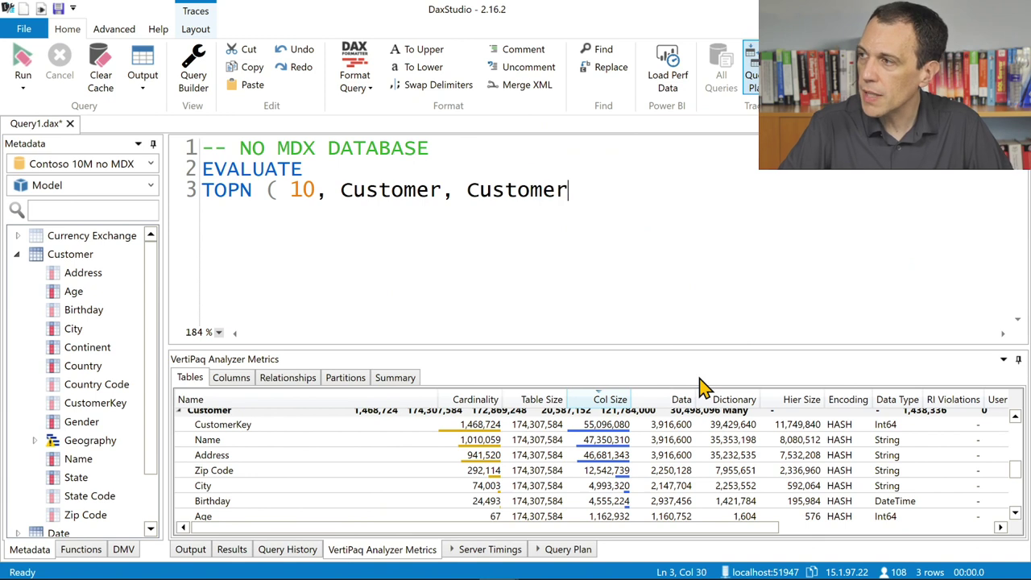
{"action": "type", "text": "[Name"}
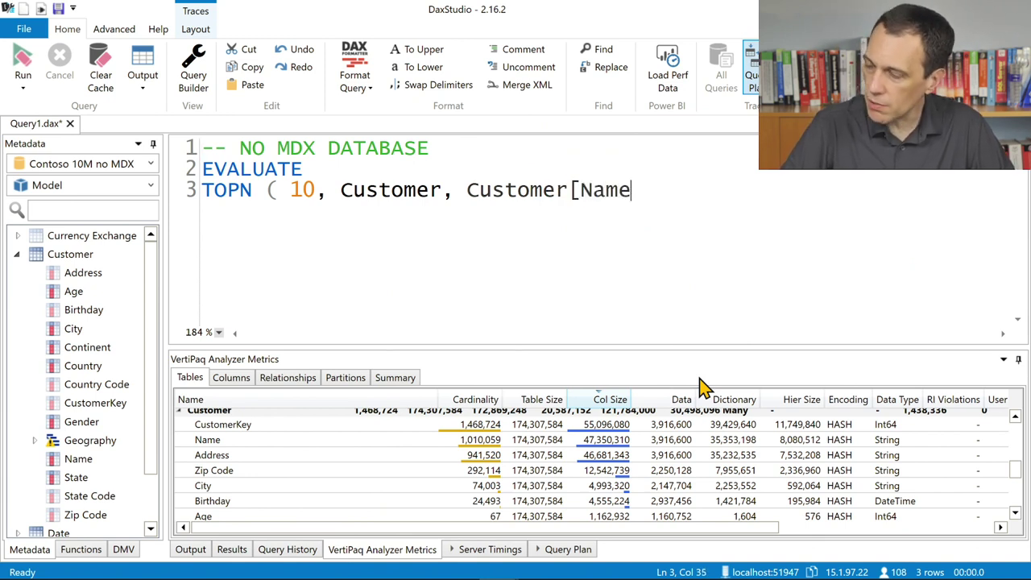
{"action": "type", "text": "] )"}
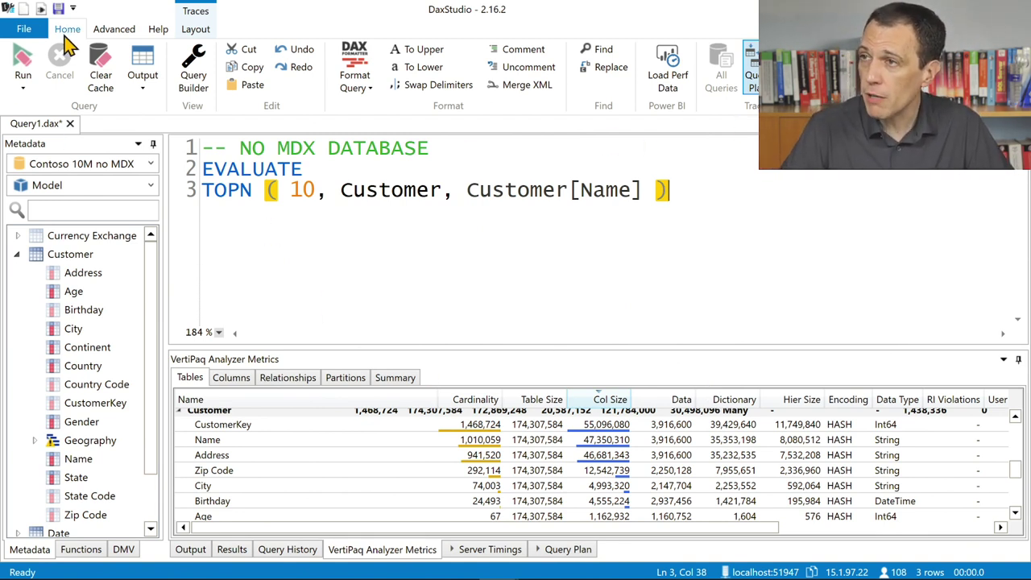
Step: Run the TOPN query on Contoso 10M no MDX and look through the returned customer rows
{"action": "left_click", "coordinate": [23, 65]}
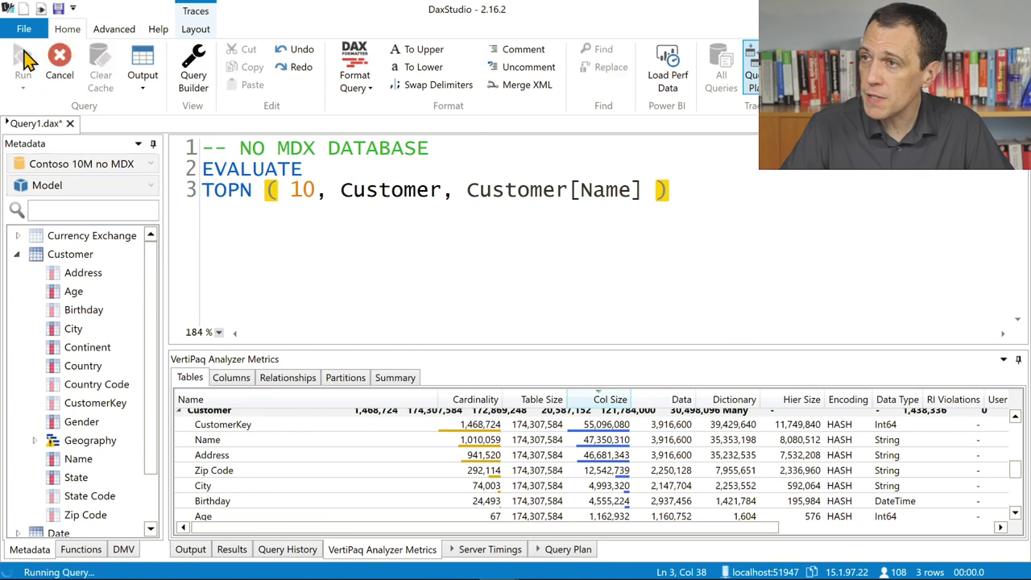
{"action": "left_click", "coordinate": [248, 553]}
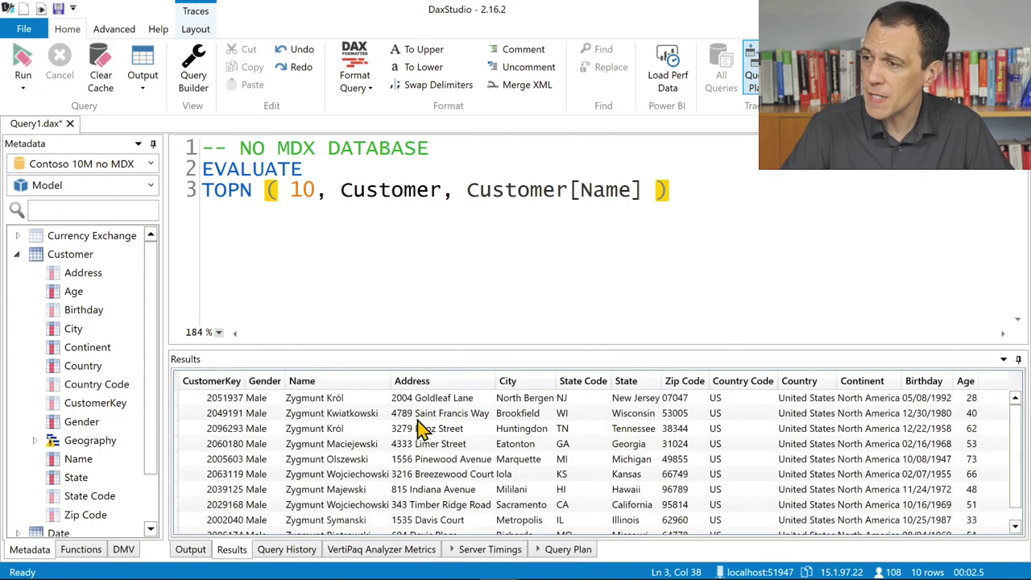
{"action": "scroll", "coordinate": [417, 433], "scroll_direction": "down", "scroll_amount": 1}
{"action": "scroll", "coordinate": [407, 451], "scroll_direction": "up", "scroll_amount": 1}
{"action": "scroll", "coordinate": [407, 451], "scroll_direction": "down", "scroll_amount": 1}
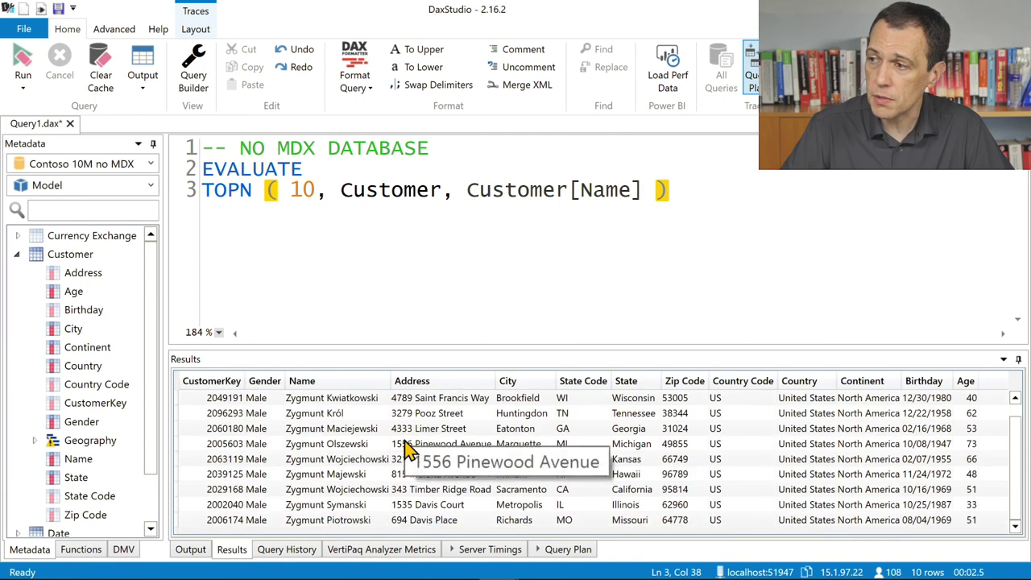
{"action": "scroll", "coordinate": [406, 450], "scroll_direction": "up", "scroll_amount": 1}
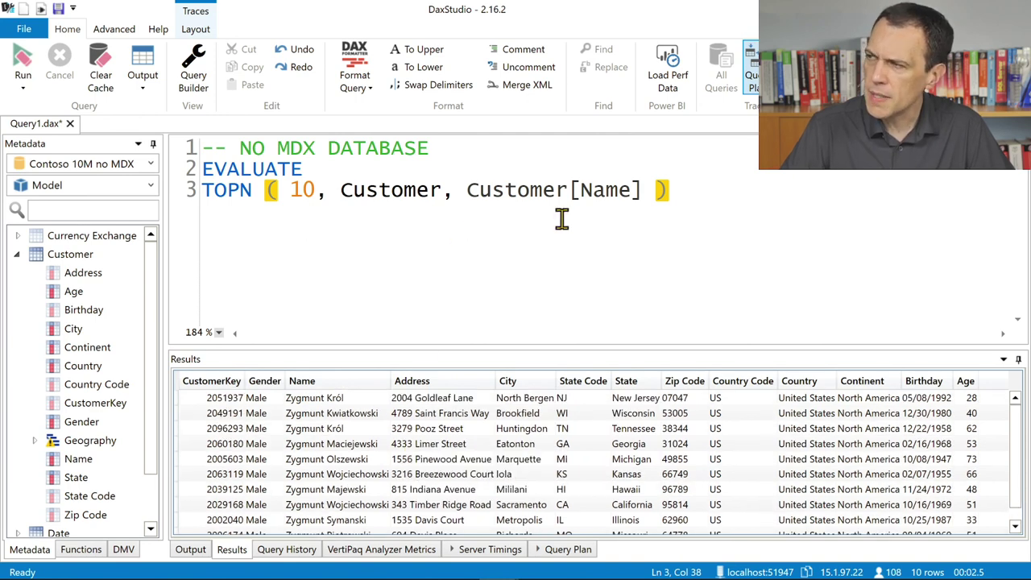
{"action": "left_click", "coordinate": [297, 400]}
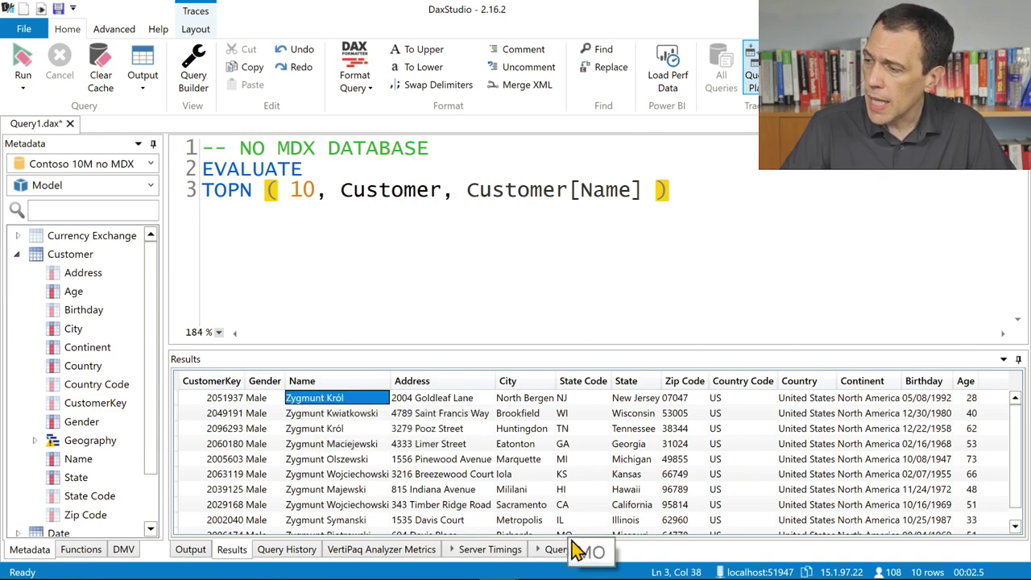
Step: Rerun the TOPN query on Contoso 10M no MDX with its server timings shown, and enlarge the timings
{"action": "left_click", "coordinate": [478, 551]}
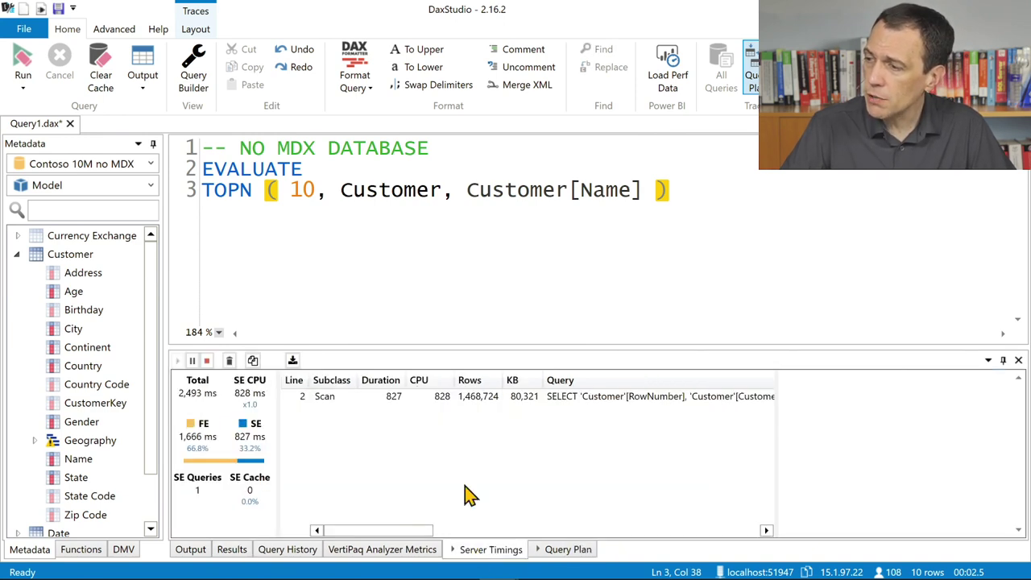
{"action": "left_click", "coordinate": [18, 62]}
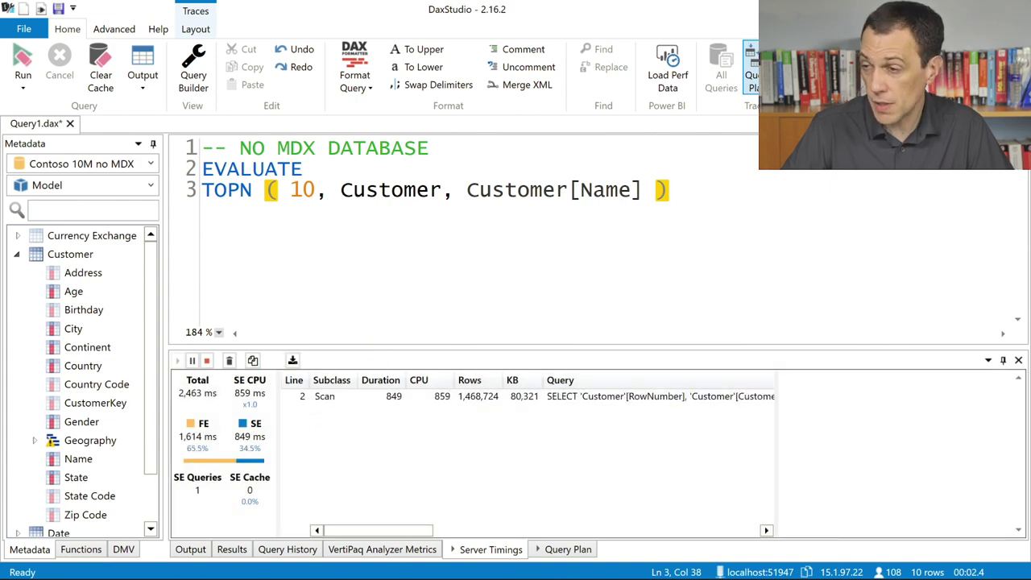
{"action": "left_click_drag", "start_coordinate": [157, 316], "coordinate": [294, 379]}
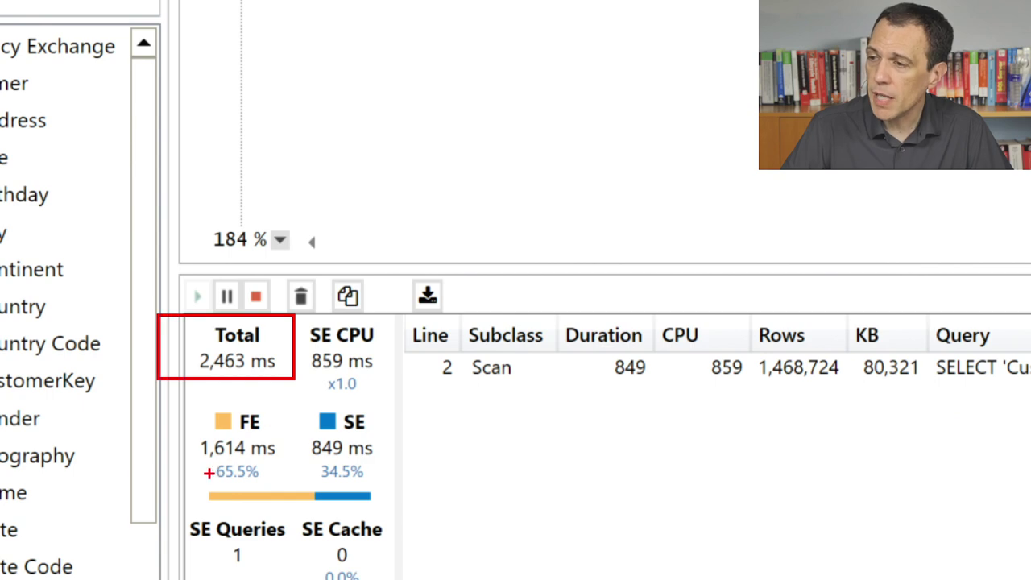
{"action": "mouse_move", "coordinate": [192, 488]}
{"action": "left_mouse_down"}
{"action": "mouse_move", "coordinate": [438, 489]}
{"action": "mouse_move", "coordinate": [431, 392]}
{"action": "left_mouse_up"}
{"action": "key", "text": "Escape"}
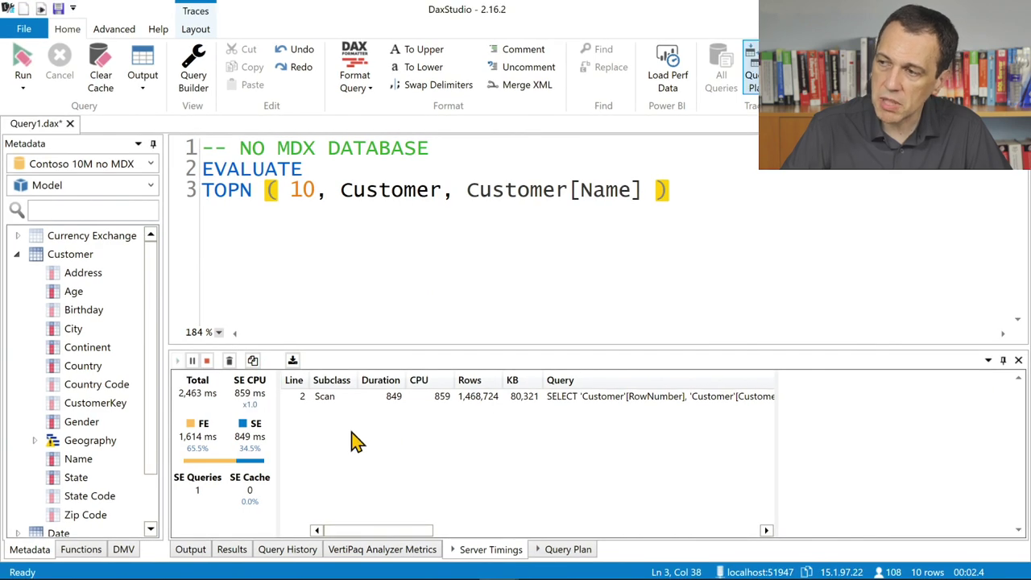
{"action": "scroll", "coordinate": [357, 441], "scroll_direction": "up", "scroll_amount": 3}
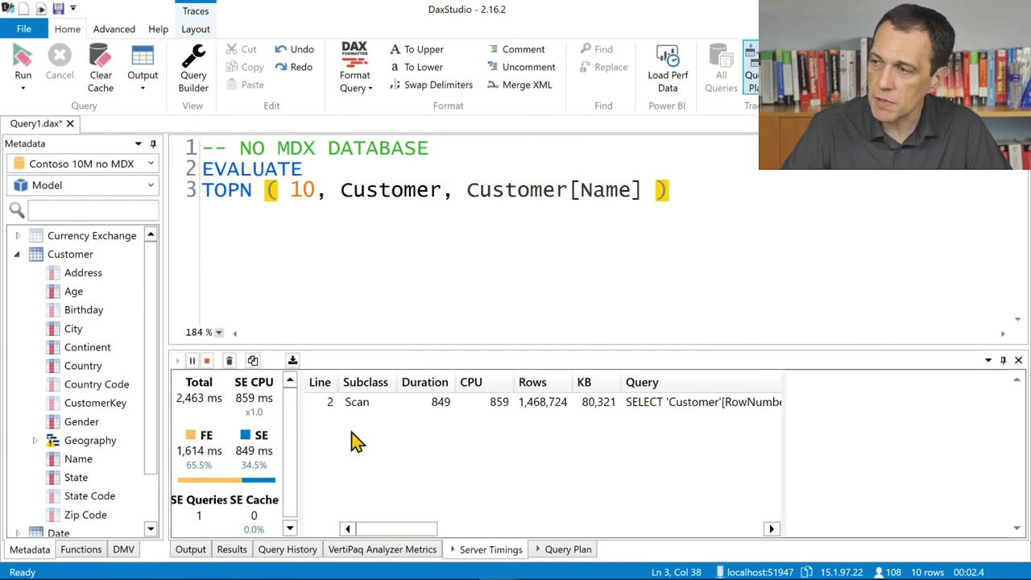
{"action": "left_click_drag", "start_coordinate": [411, 348], "coordinate": [412, 308]}
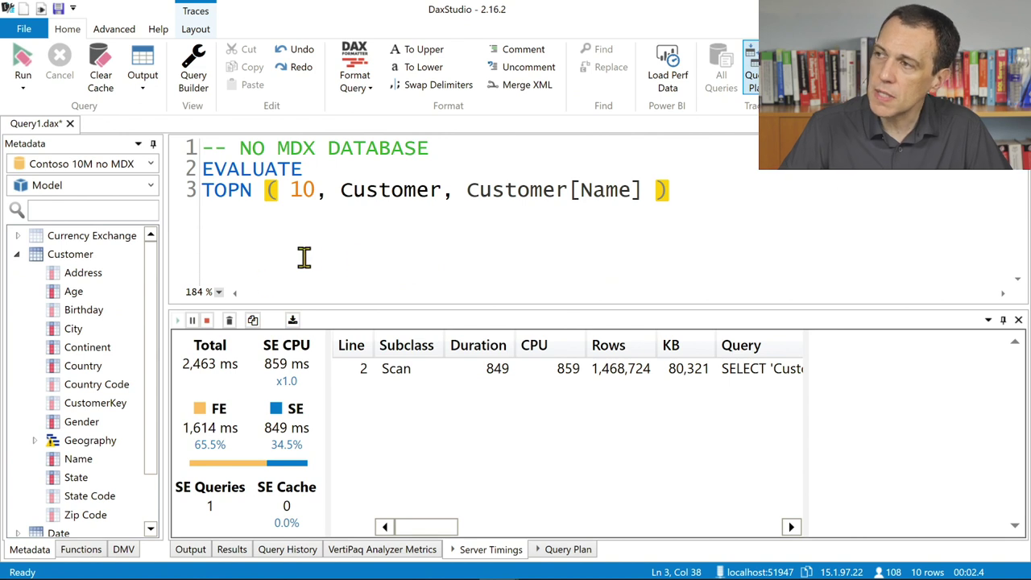
Step: Copy the TOPN query over the SUMMARIZECOLUMNS query in the Contoso 10M window, and give the editor more height
{"action": "left_click_drag", "start_coordinate": [673, 191], "coordinate": [177, 179]}
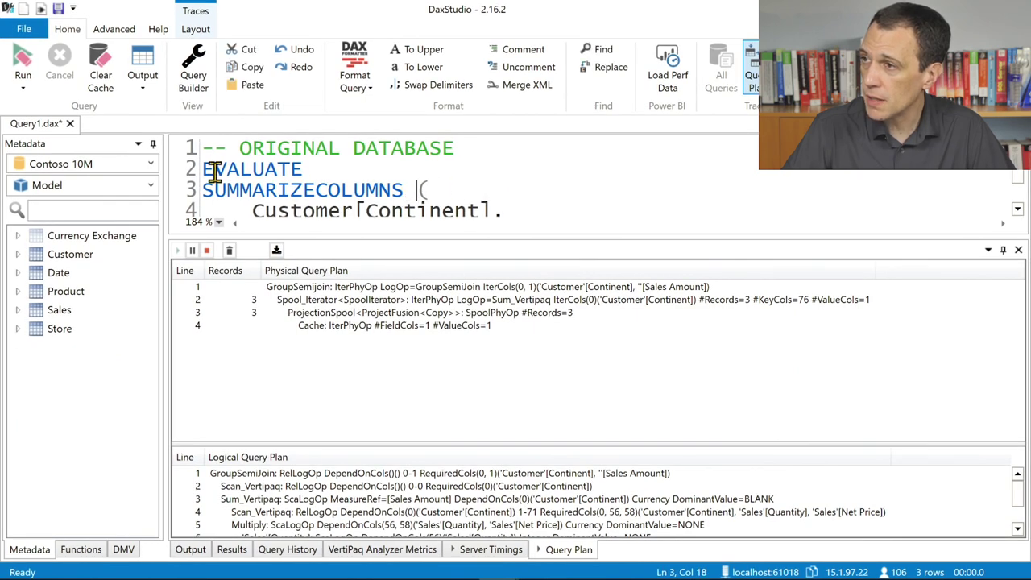
{"action": "left_click_drag", "start_coordinate": [203, 169], "coordinate": [215, 171]}
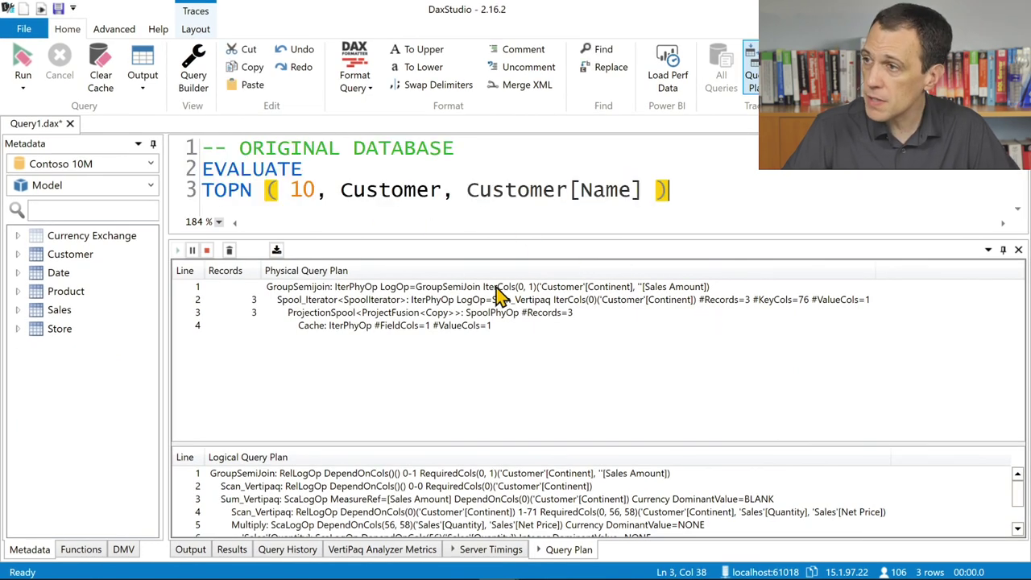
{"action": "left_click_drag", "start_coordinate": [457, 237], "coordinate": [460, 287]}
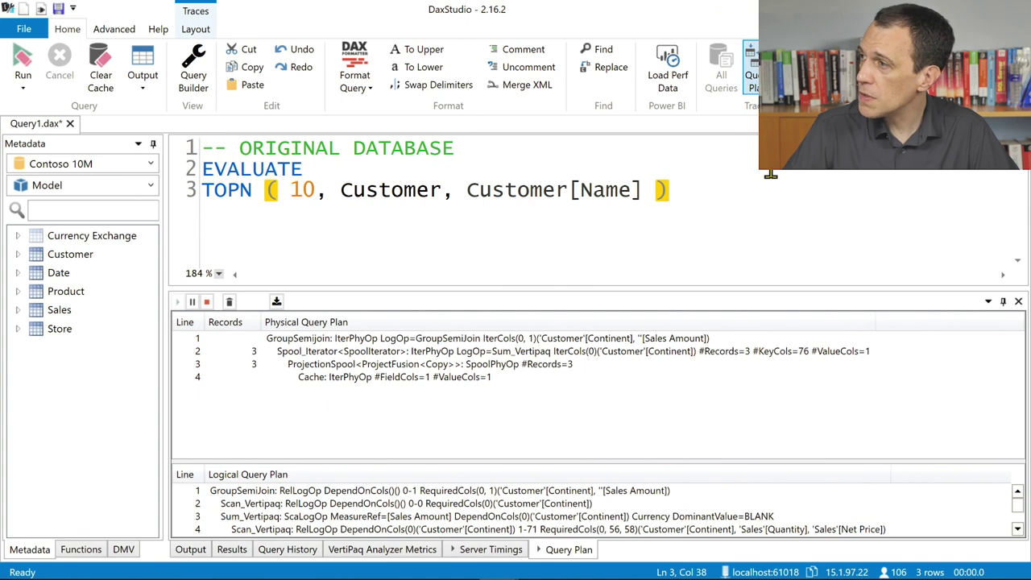
Step: Show the server timings for Contoso 10M and run the TOPN query on it twice
{"action": "left_click", "coordinate": [501, 551]}
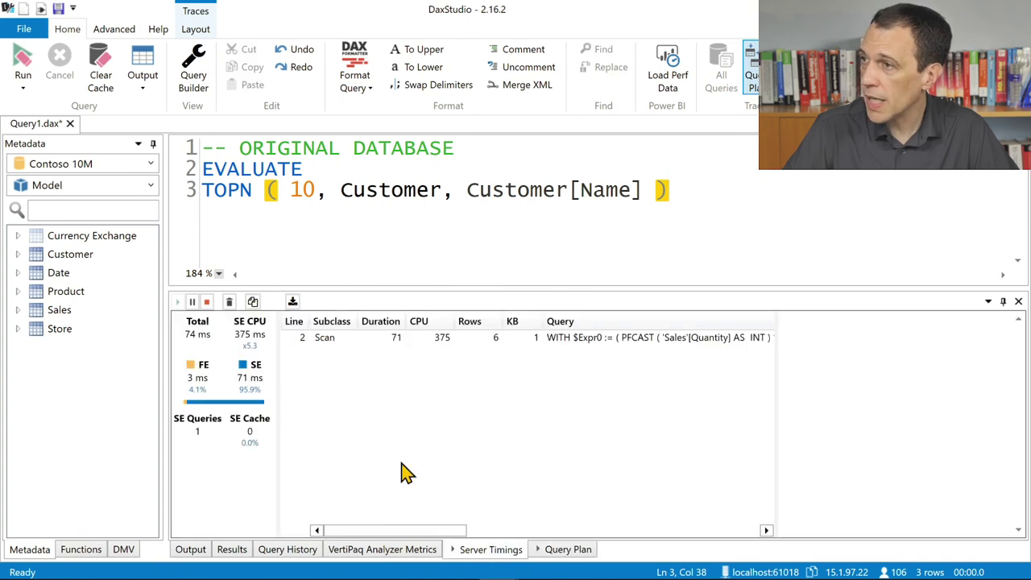
{"action": "left_click", "coordinate": [23, 61]}
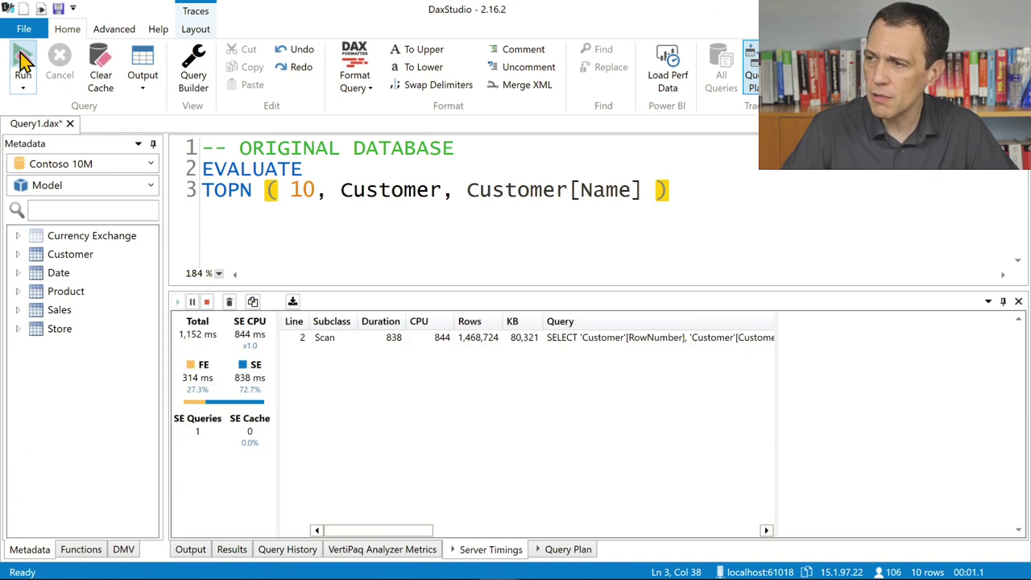
{"action": "left_click", "coordinate": [22, 61]}
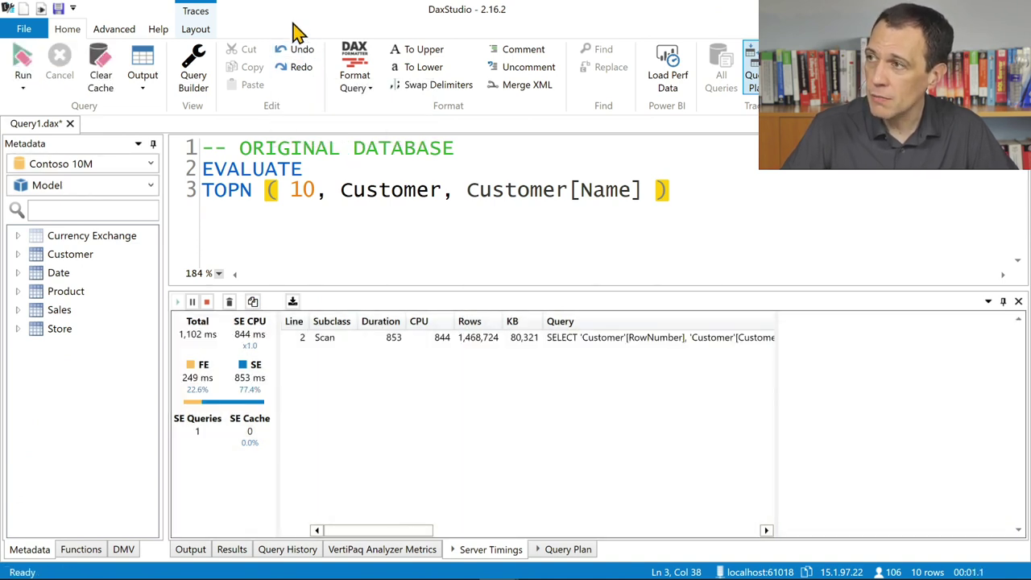
Step: Place the Contoso 10M window beside the no MDX one and compare the formula engine times of both TOPN runs
{"action": "left_click_drag", "start_coordinate": [292, 15], "coordinate": [652, 72]}
{"action": "scroll", "coordinate": [699, 391], "scroll_direction": "up", "scroll_amount": 2, "text": "ctrl"}
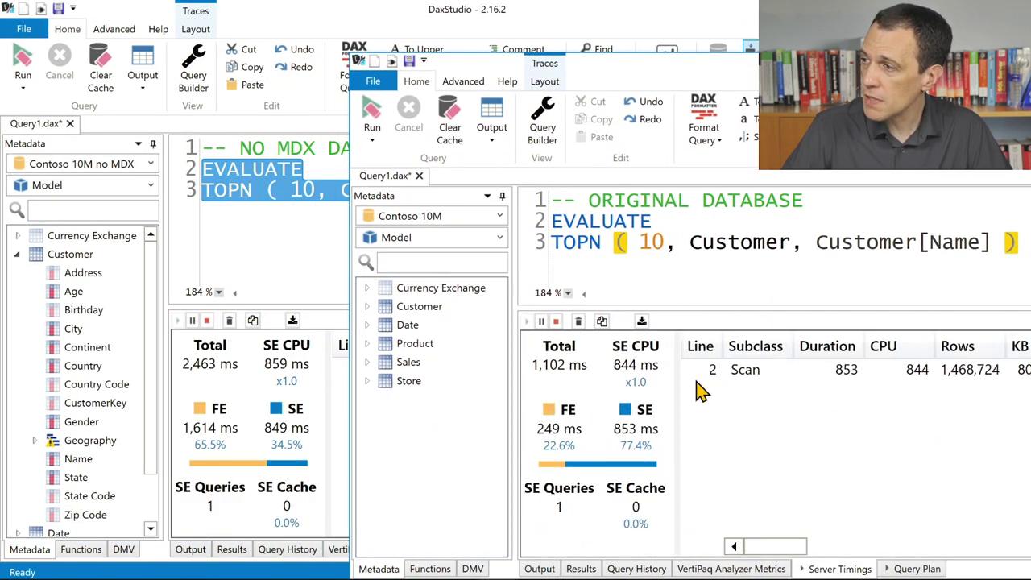
{"action": "left_click_drag", "start_coordinate": [681, 52], "coordinate": [672, 75]}
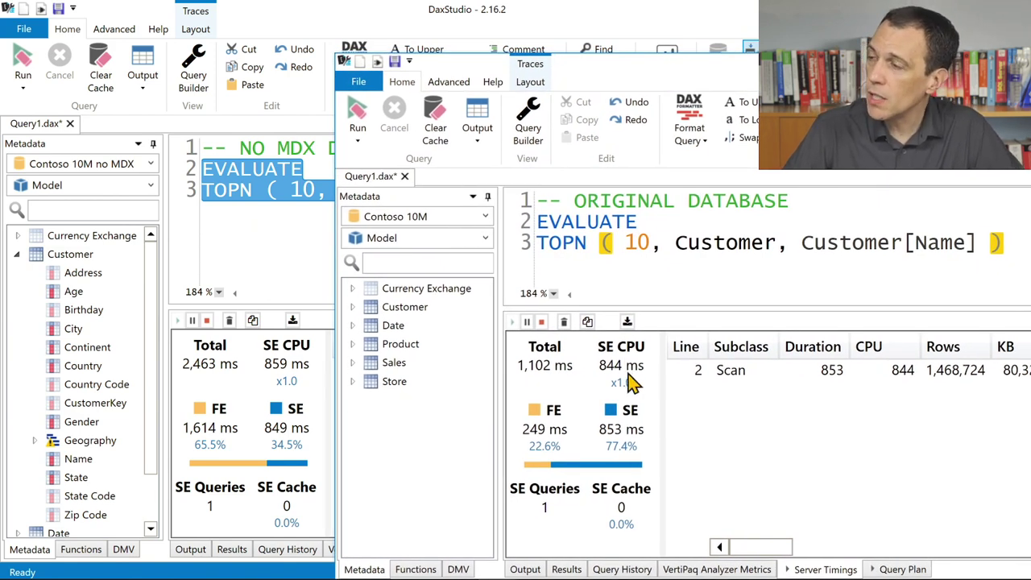
{"action": "mouse_move", "coordinate": [557, 380]}
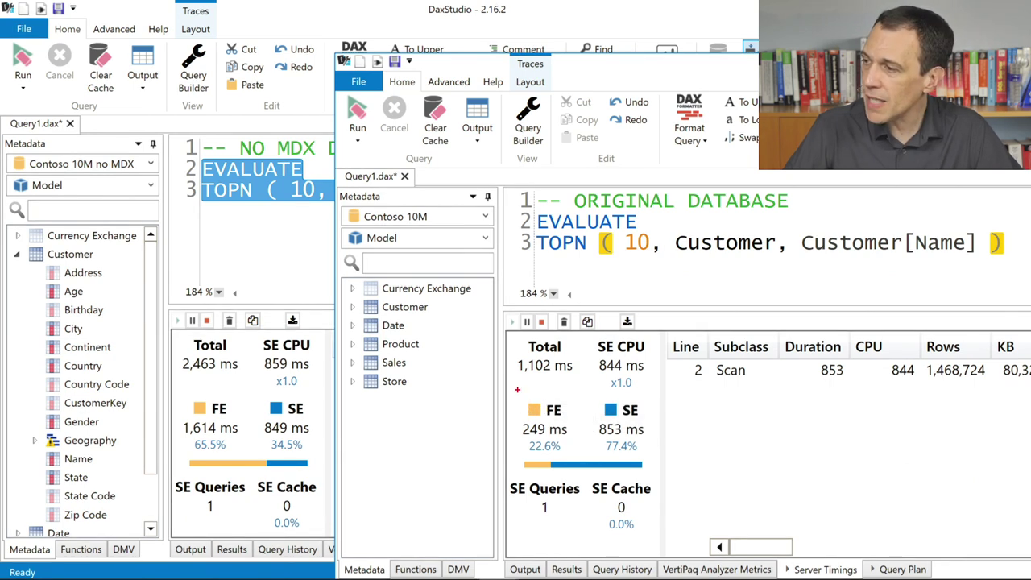
{"action": "left_click_drag", "start_coordinate": [517, 390], "coordinate": [577, 458]}
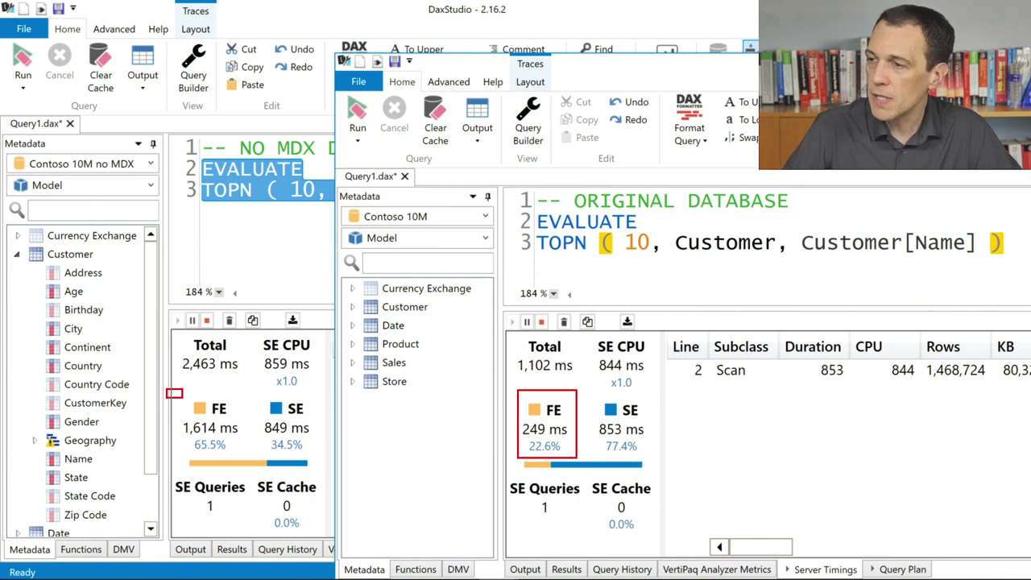
{"action": "left_click_drag", "start_coordinate": [182, 398], "coordinate": [250, 455]}
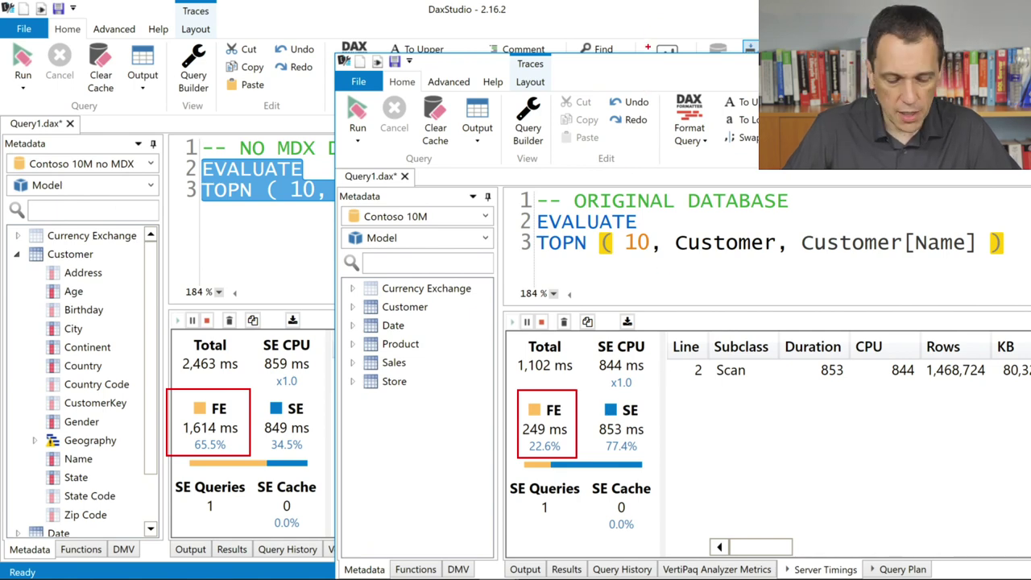
Step: Move the Contoso 10M window back and examine the storage engine query of its scan down to the estimated size
{"action": "left_click_drag", "start_coordinate": [695, 68], "coordinate": [333, 38]}
{"action": "left_click", "coordinate": [616, 338]}
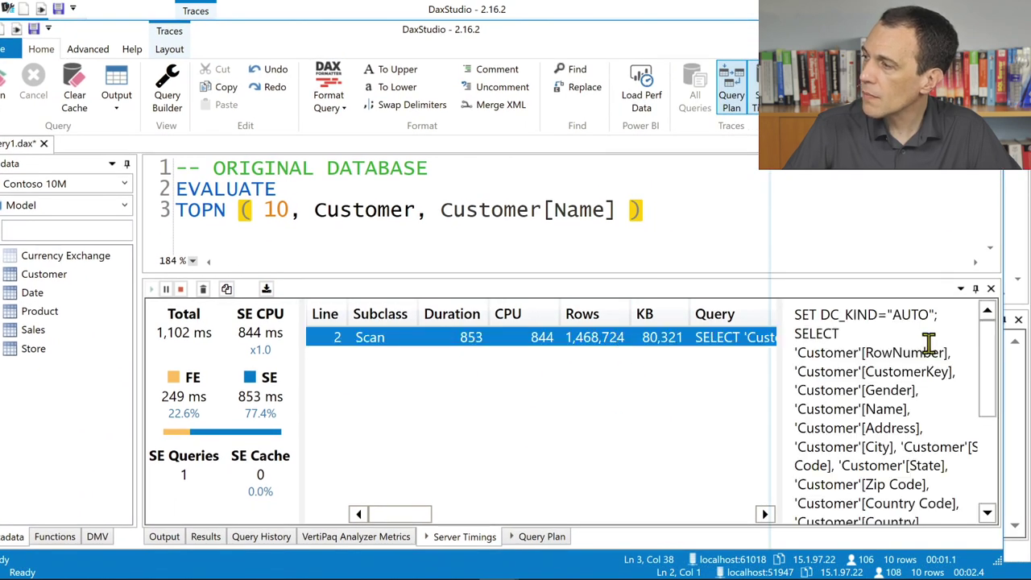
{"action": "left_click_drag", "start_coordinate": [985, 363], "coordinate": [976, 446]}
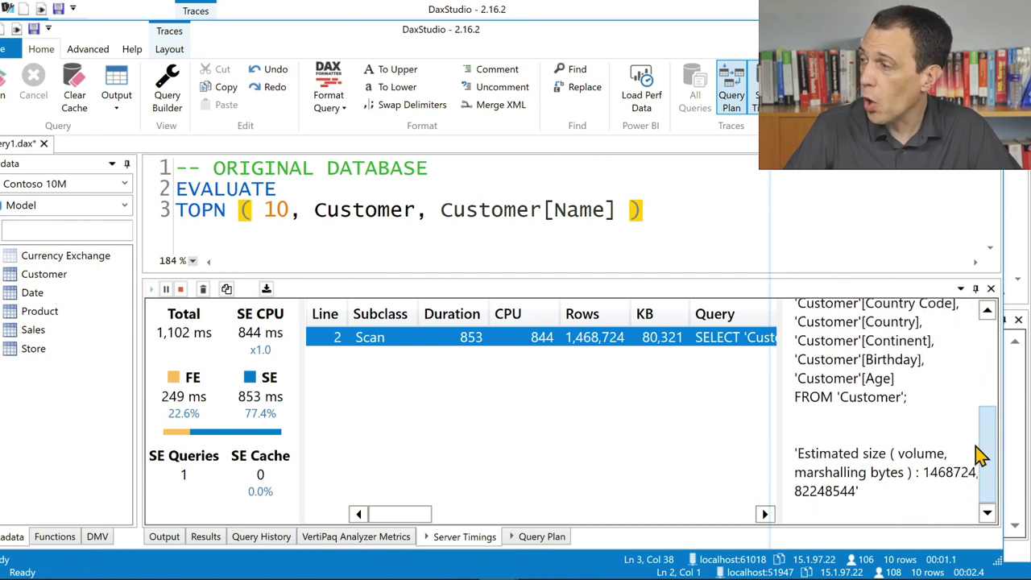
{"action": "left_click", "coordinate": [870, 393]}
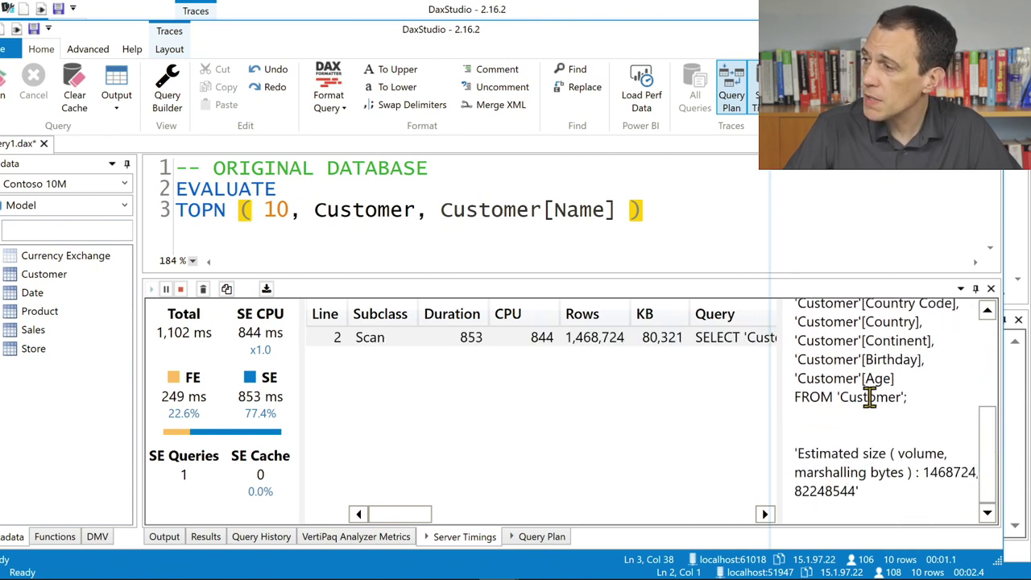
{"action": "left_click_drag", "start_coordinate": [912, 399], "coordinate": [880, 378]}
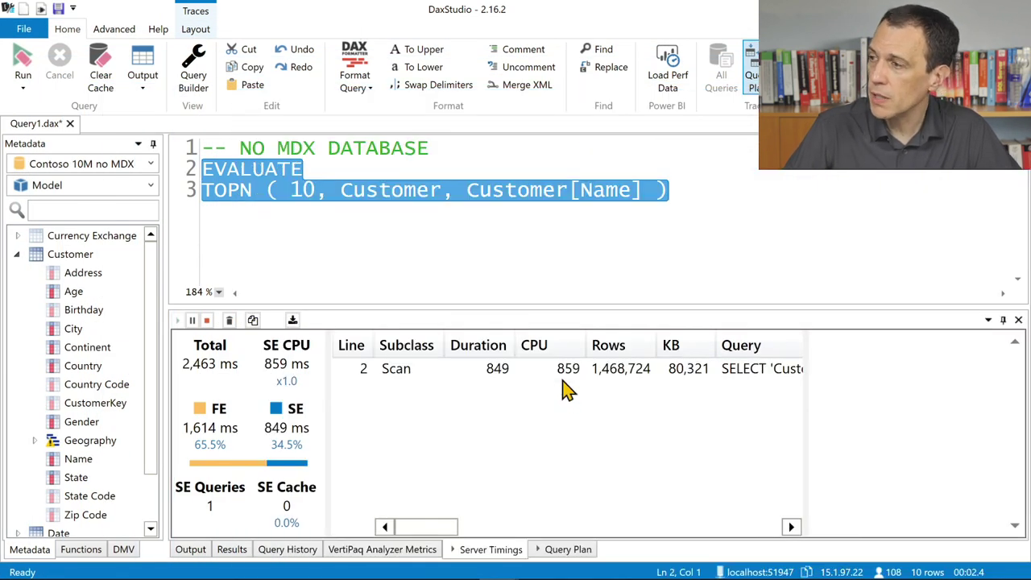
Step: Examine the storage engine query of the TOPN scan in the no MDX window, down to its estimated size
{"action": "left_click", "coordinate": [569, 369]}
{"action": "scroll", "coordinate": [938, 417], "scroll_direction": "down", "scroll_amount": 4}
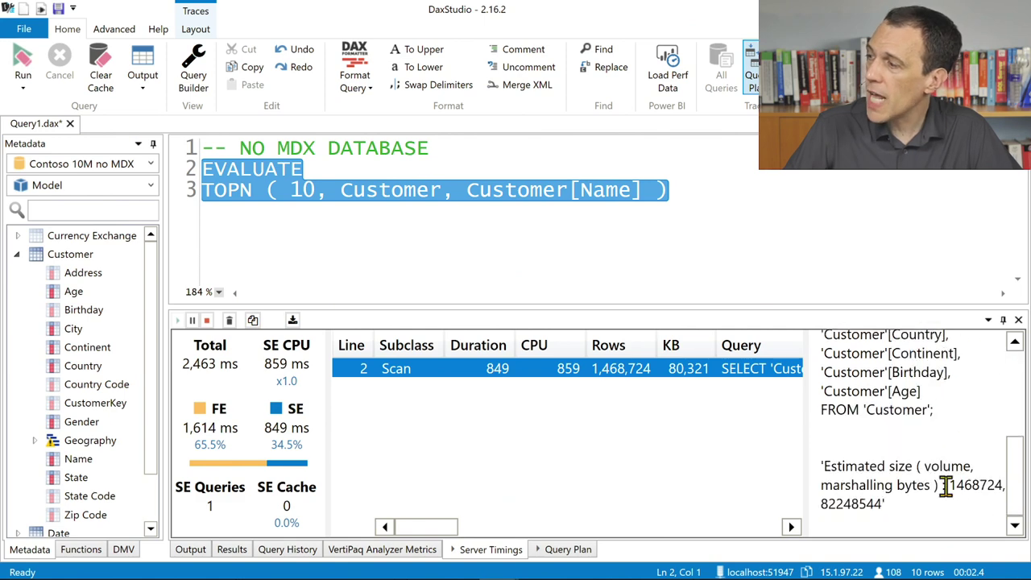
{"action": "scroll", "coordinate": [907, 477], "scroll_direction": "up", "scroll_amount": 1}
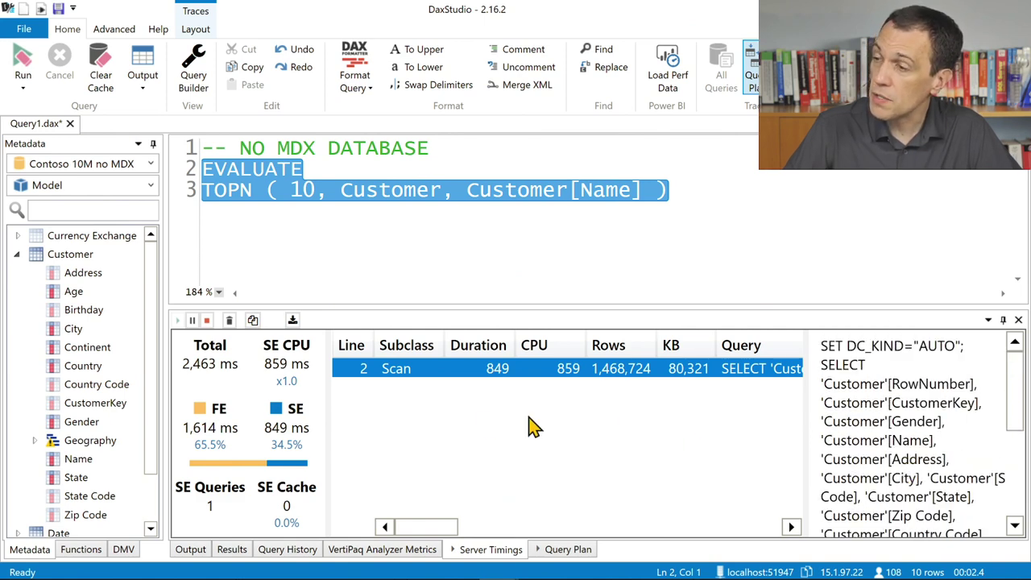
Step: Show the query plan of the TOPN run on Contoso 10M no MDX and give its pane more height
{"action": "left_click", "coordinate": [583, 548]}
{"action": "left_click_drag", "start_coordinate": [446, 306], "coordinate": [446, 234]}
{"action": "scroll", "coordinate": [424, 310], "scroll_direction": "up", "scroll_amount": 3}
{"action": "scroll", "coordinate": [425, 310], "scroll_direction": "down", "scroll_amount": 1}
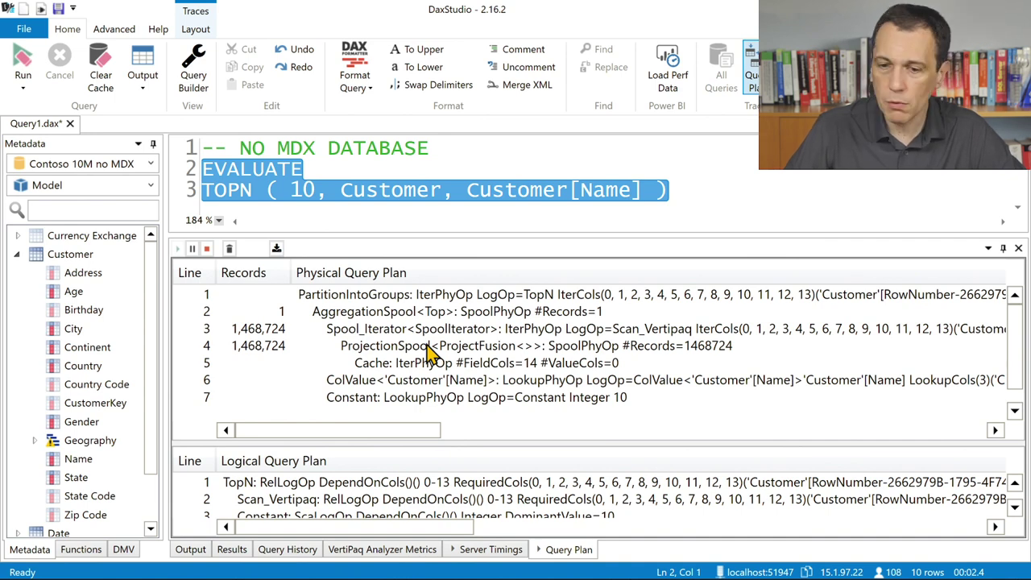
Step: Switch to the maximized Contoso 10M window, show its TOPN query plan and give the plan pane more height
{"action": "key", "text": "alt+Tab"}
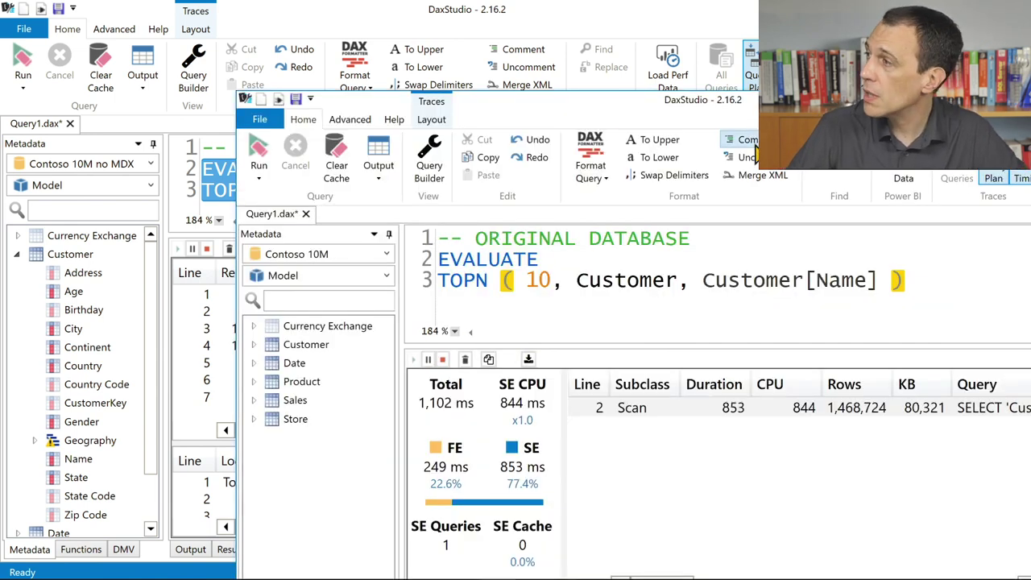
{"action": "double_click", "coordinate": [756, 110]}
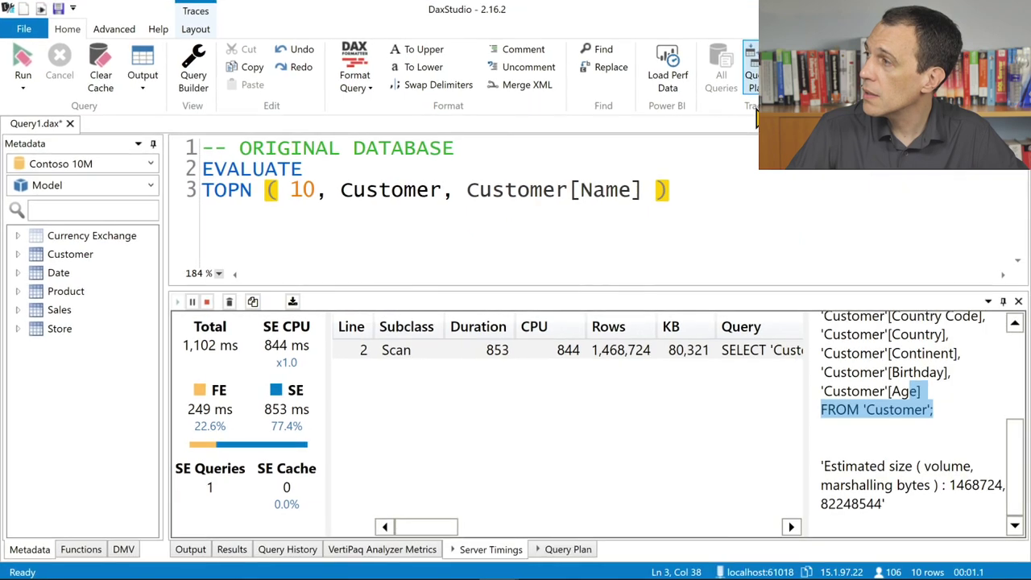
{"action": "left_click", "coordinate": [554, 550]}
{"action": "scroll", "coordinate": [422, 383], "scroll_direction": "up", "scroll_amount": 1}
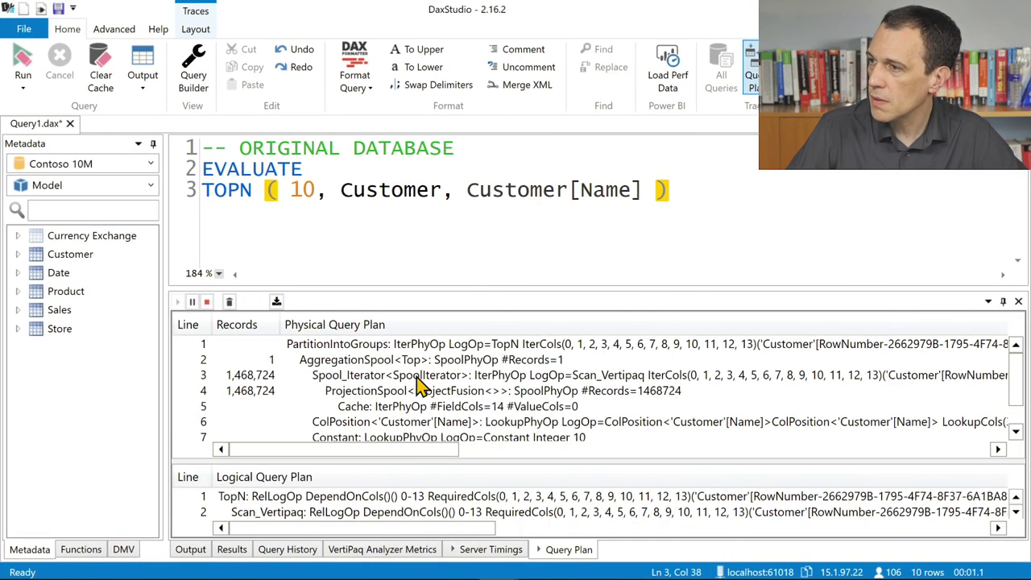
{"action": "scroll", "coordinate": [420, 385], "scroll_direction": "up", "scroll_amount": 1}
{"action": "left_click_drag", "start_coordinate": [472, 287], "coordinate": [472, 248]}
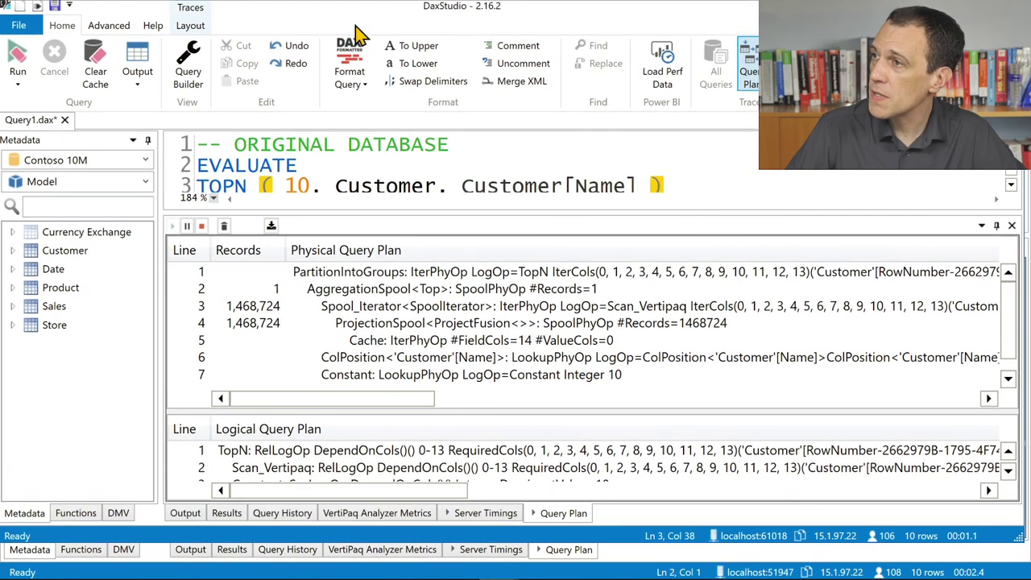
Step: Place the Contoso 10M window beside the no MDX one and compare the ColValue and ColPosition lines of the physical query plans
{"action": "left_click_drag", "start_coordinate": [354, 26], "coordinate": [806, 45]}
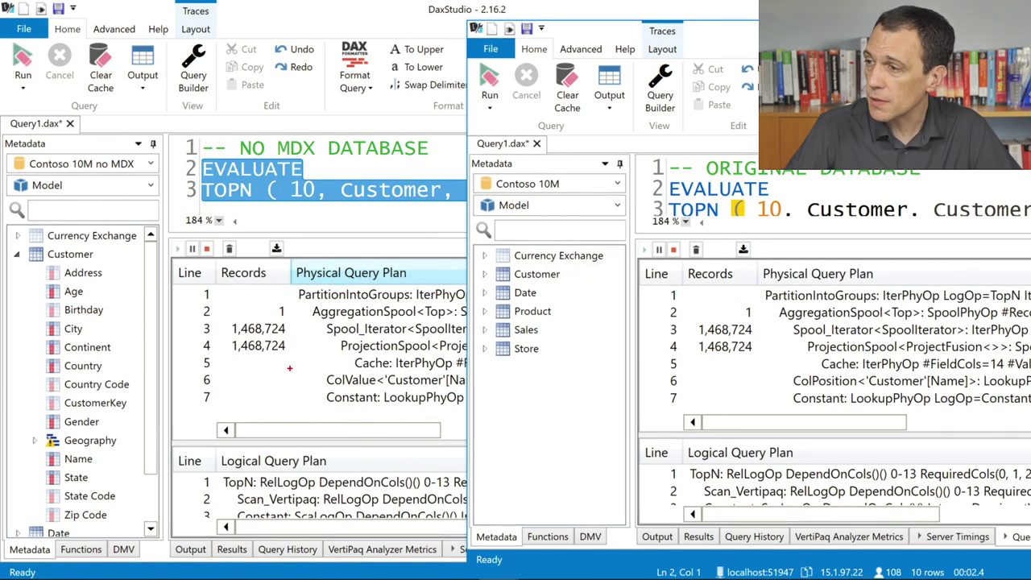
{"action": "left_click_drag", "start_coordinate": [291, 372], "coordinate": [404, 386]}
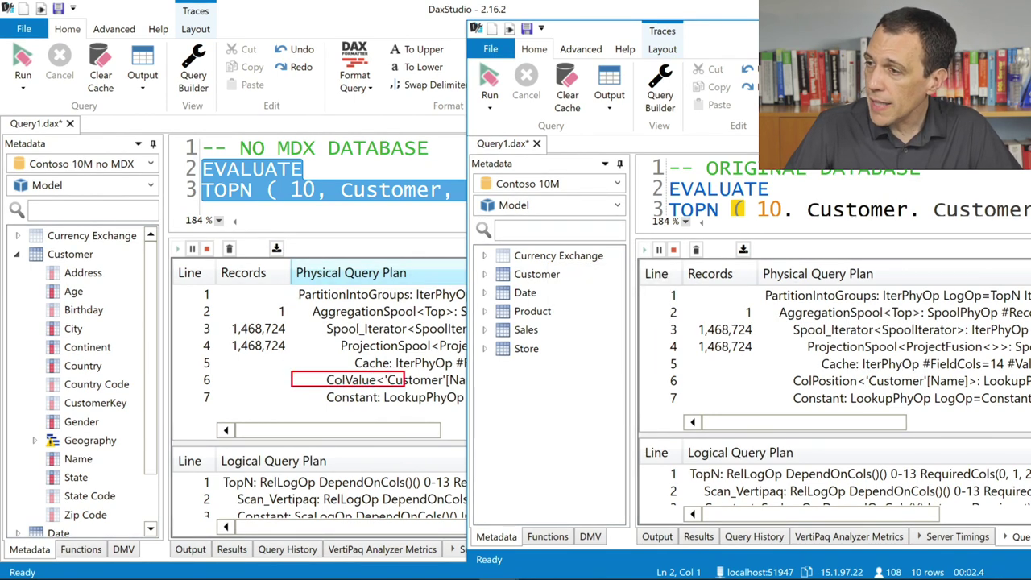
{"action": "left_click_drag", "start_coordinate": [779, 372], "coordinate": [889, 389]}
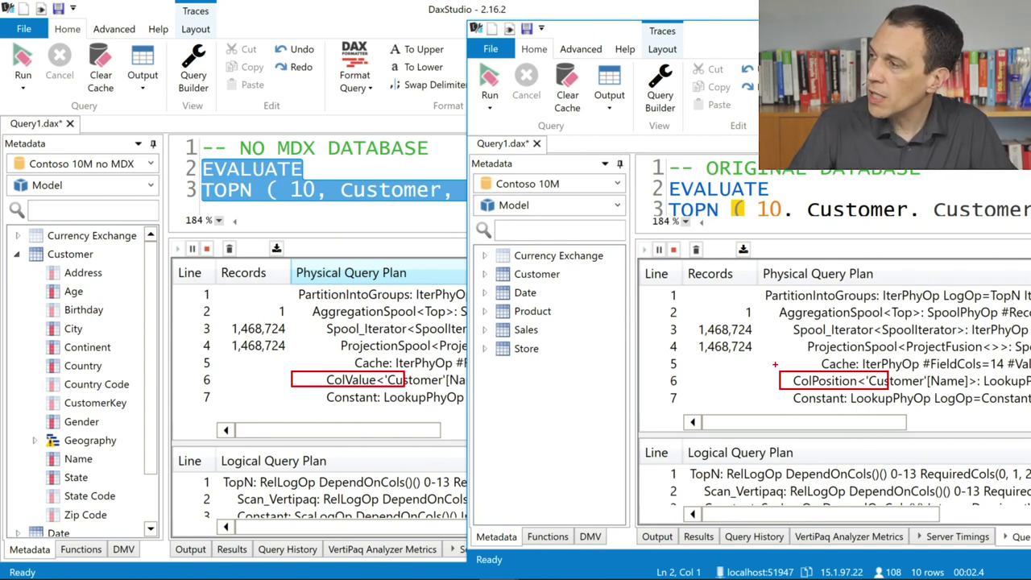
{"action": "left_click_drag", "start_coordinate": [776, 367], "coordinate": [894, 393]}
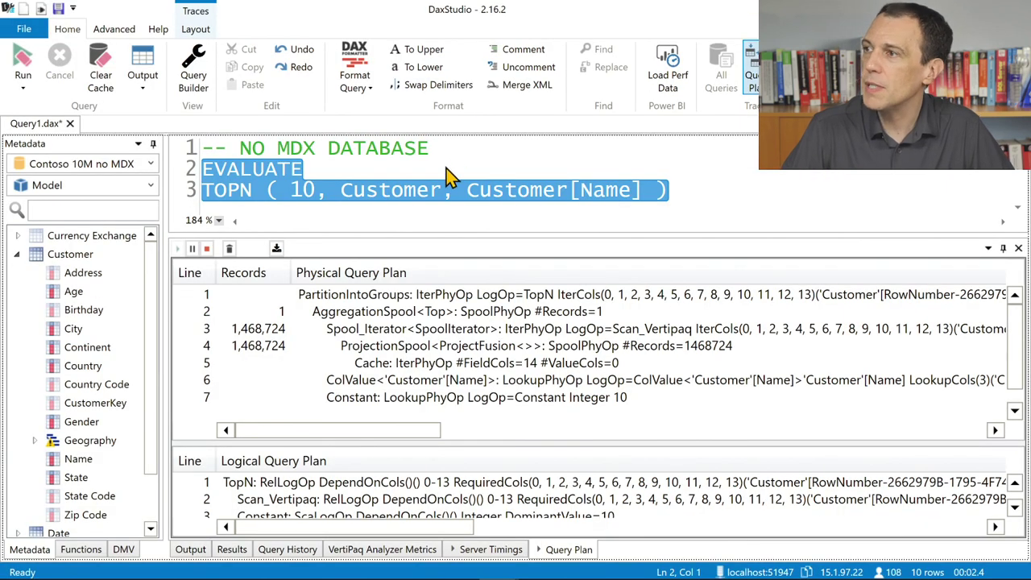
Step: Replace the TOPN expression in the no MDX query with an opening brace and the start of a distinct count function call
{"action": "left_click", "coordinate": [452, 173]}
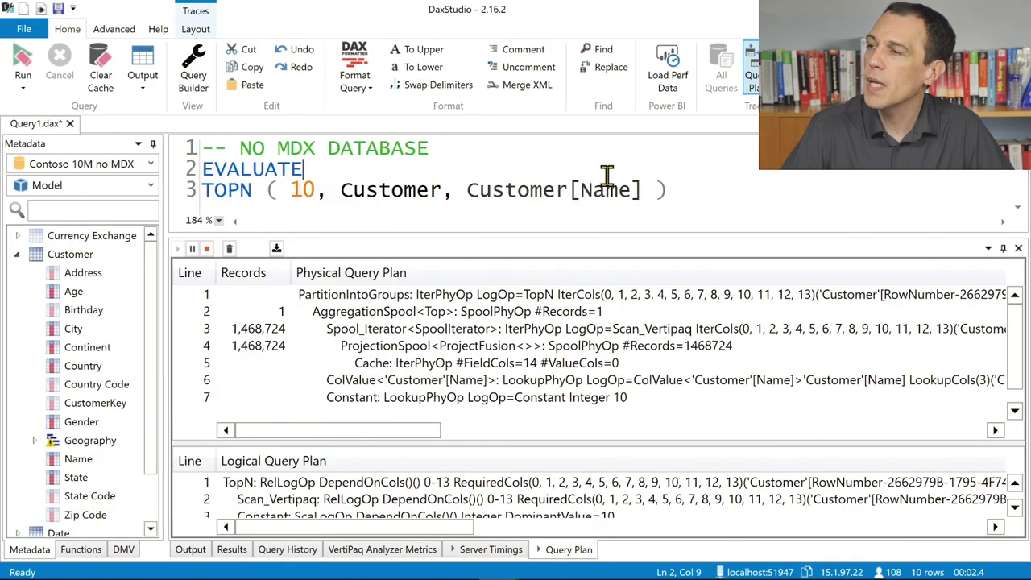
{"action": "left_click_drag", "start_coordinate": [677, 191], "coordinate": [199, 212]}
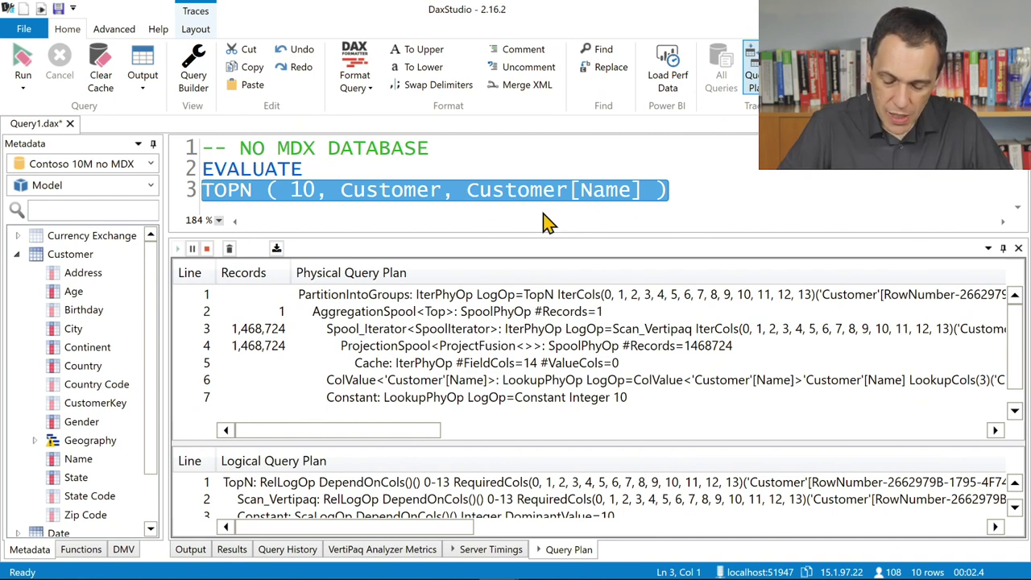
{"action": "type", "text": "{ D"}
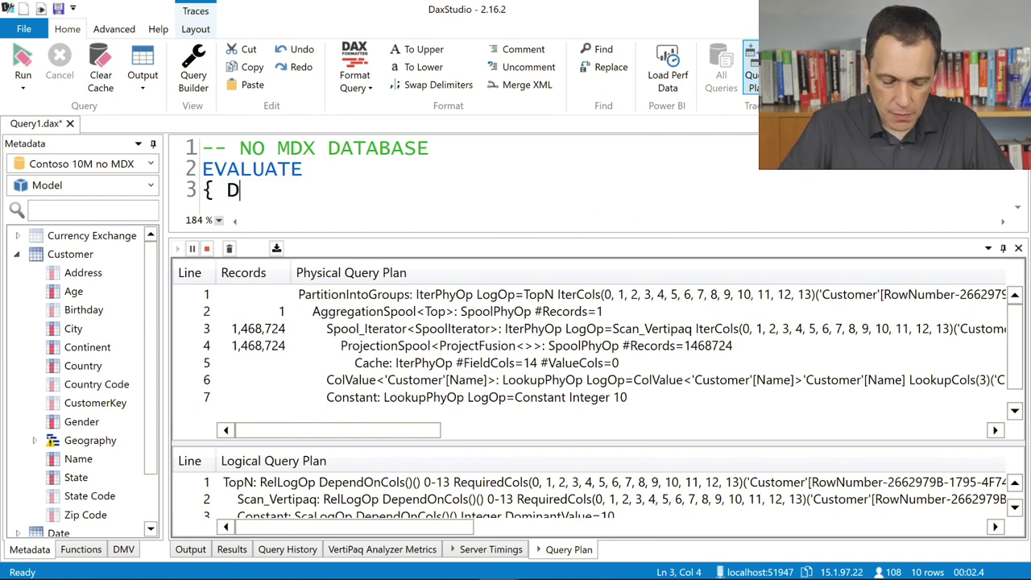
{"action": "type", "text": "I"}
{"action": "type", "text": "STICEVALUAT"}
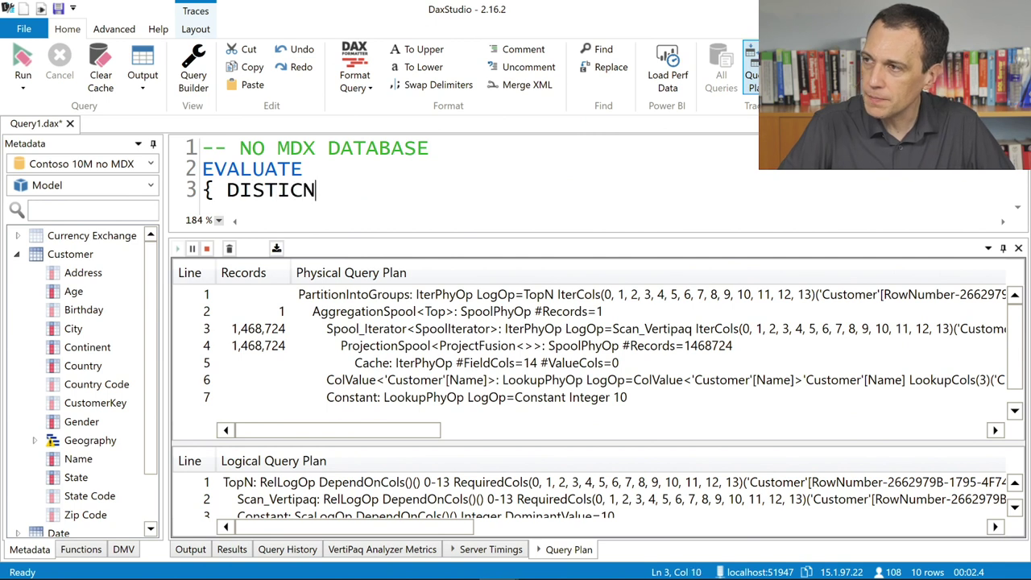
{"action": "key", "text": "BackSpace"}
{"action": "key", "text": "ctrl+v"}
{"action": "key", "text": "ctrl+z"}
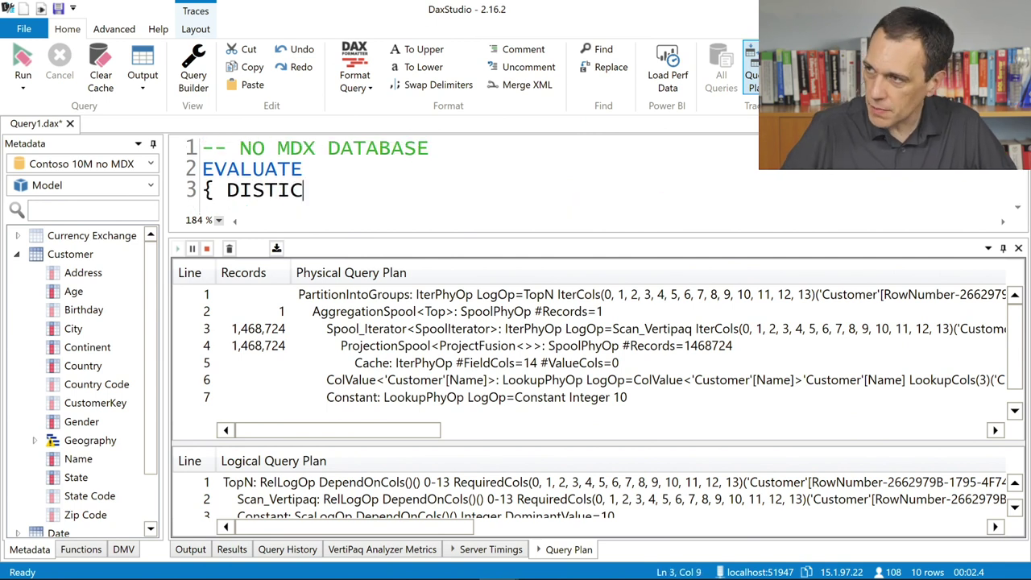
{"action": "key", "text": "BackSpace"}
{"action": "type", "text": "NCTO"}
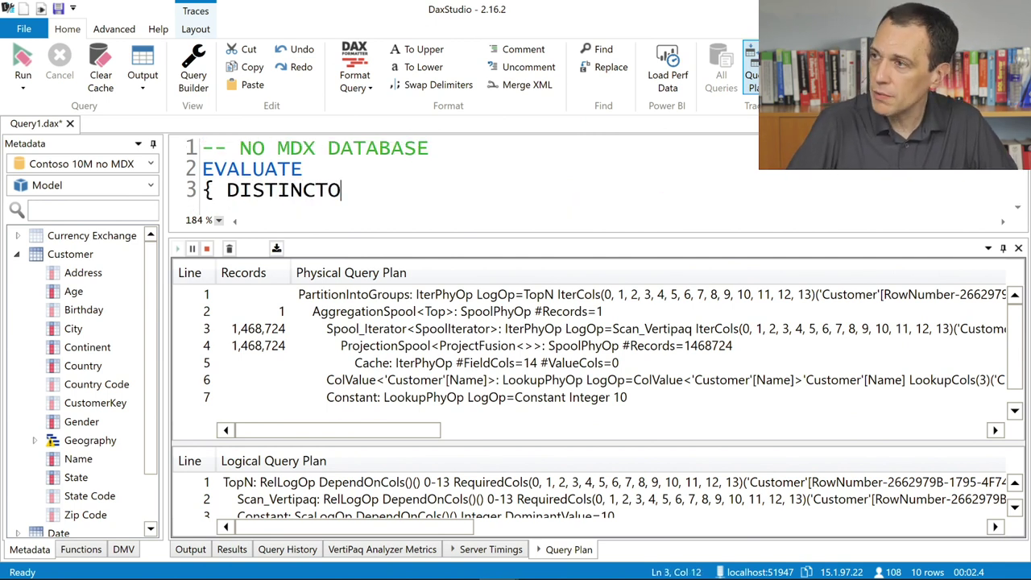
{"action": "type", "text": "UNT ("}
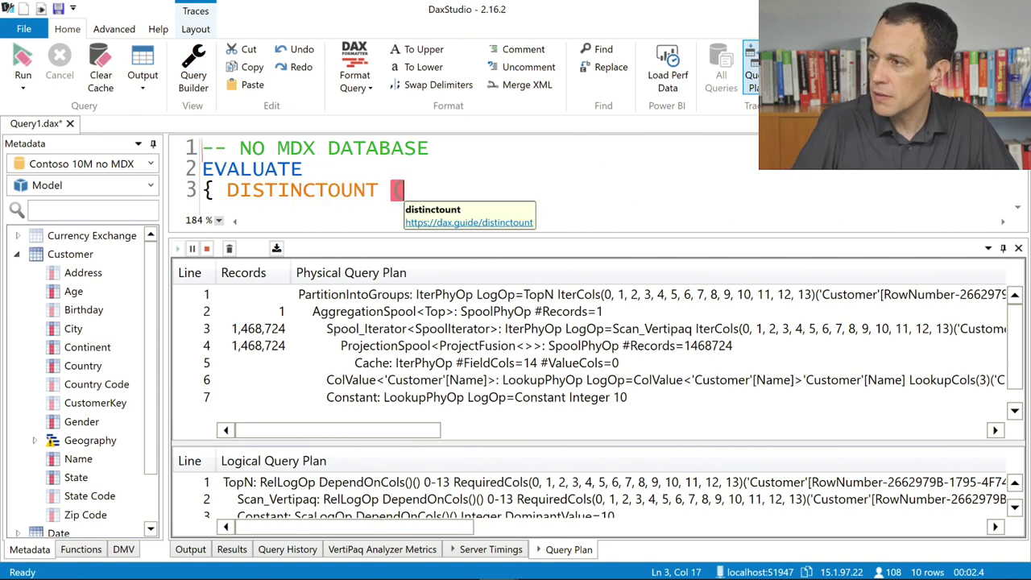
Step: Correct the spelling of the function name in the no MDX query to DISTINCTCOUNT
{"action": "key", "text": "Left"}
{"action": "key", "text": "Left"}
{"action": "key", "text": "Left"}
{"action": "key", "text": "Left"}
{"action": "key", "text": "Left"}
{"action": "key", "text": "Left"}
{"action": "key", "text": "Left"}
{"action": "key", "text": "Left"}
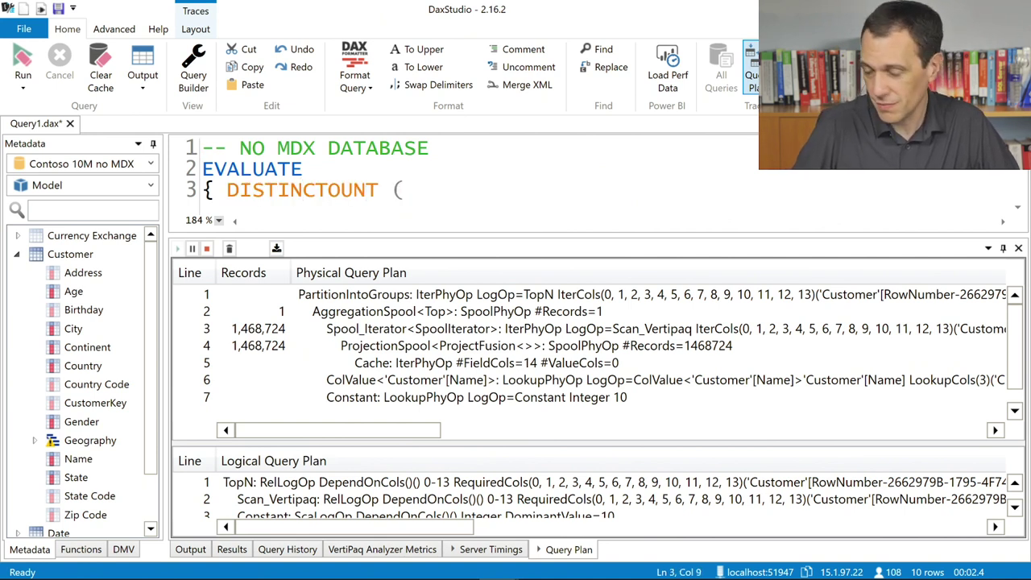
{"action": "type", "text": "T"}
{"action": "key", "text": "Right"}
{"action": "key", "text": "Delete"}
{"action": "key", "text": "Right"}
{"action": "key", "text": "Right"}
{"action": "key", "text": "Right"}
{"action": "key", "text": "Right"}
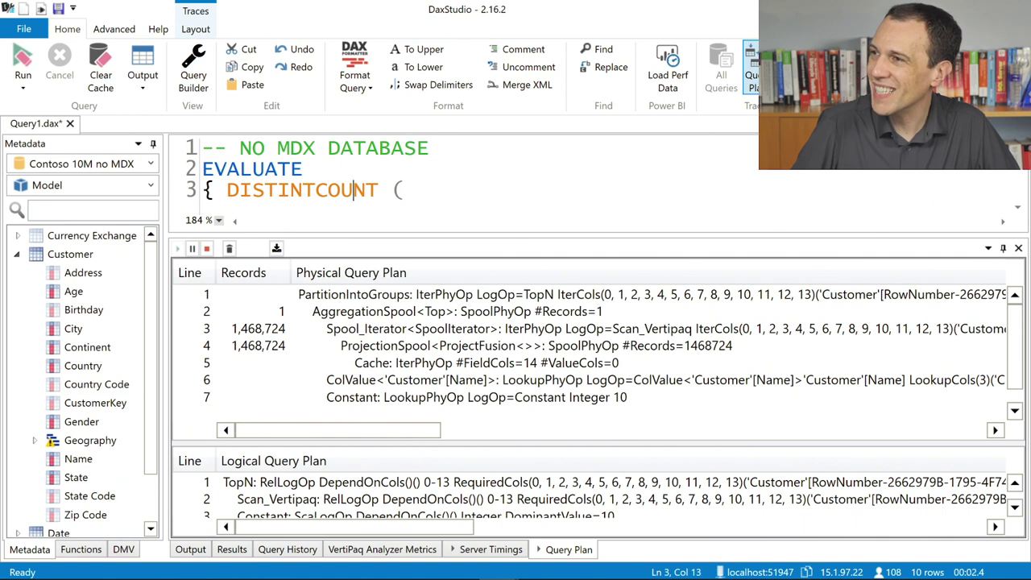
{"action": "key", "text": "Left"}
{"action": "key", "text": "Left"}
{"action": "key", "text": "Left"}
{"action": "key", "text": "Left"}
{"action": "key", "text": "Left"}
{"action": "type", "text": "C"}
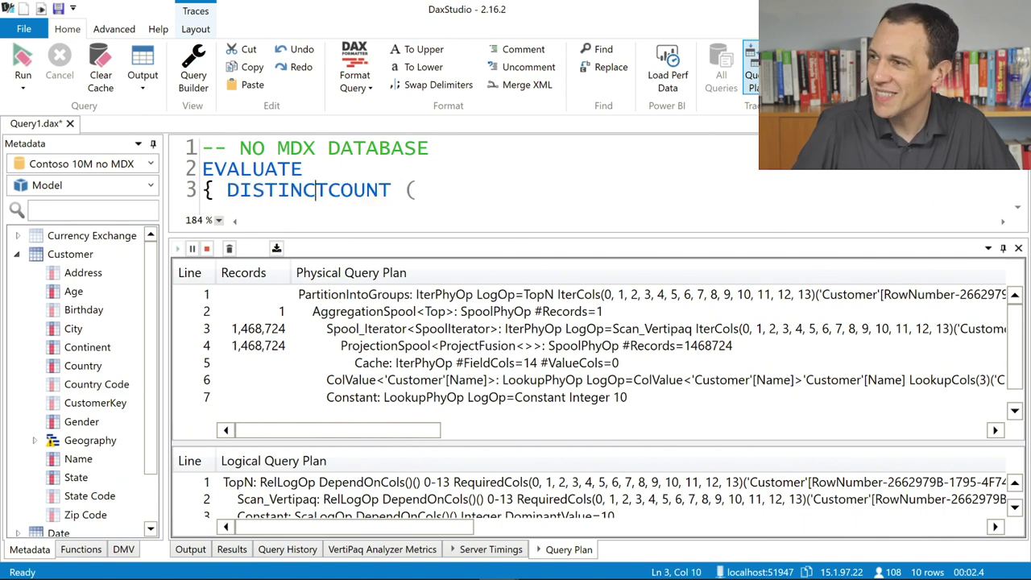
{"action": "key", "text": "Right"}
{"action": "key", "text": "Right"}
{"action": "key", "text": "Right"}
{"action": "key", "text": "Right"}
{"action": "key", "text": "Right"}
{"action": "key", "text": "Right"}
{"action": "key", "text": "Right"}
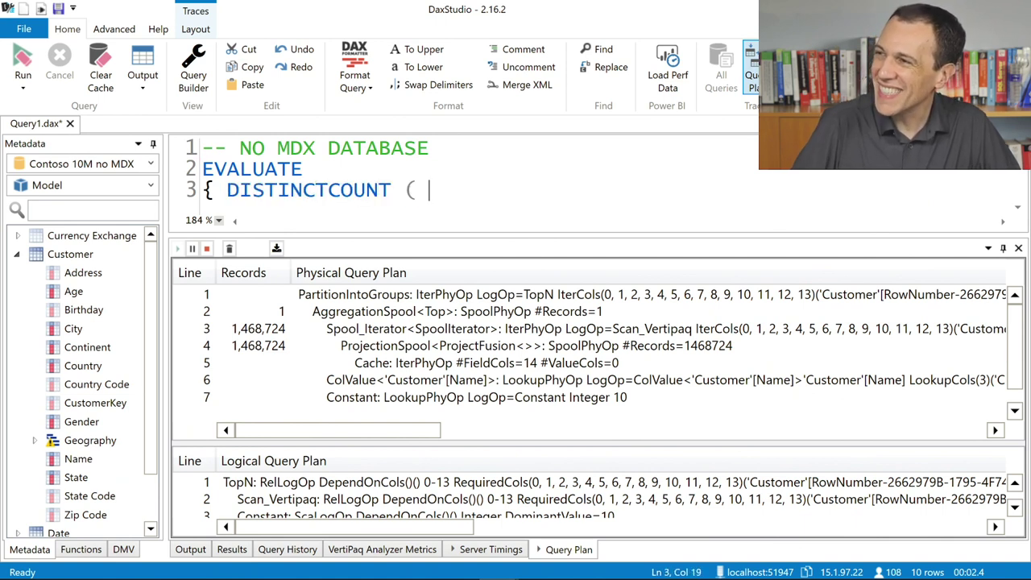
Step: Complete the expression with Customer[Name] as the argument so that it reads { DISTINCTCOUNT ( Customer[Name] ) }
{"action": "type", "text": "S"}
{"action": "key", "text": "BackSpace"}
{"action": "type", "text": "C"}
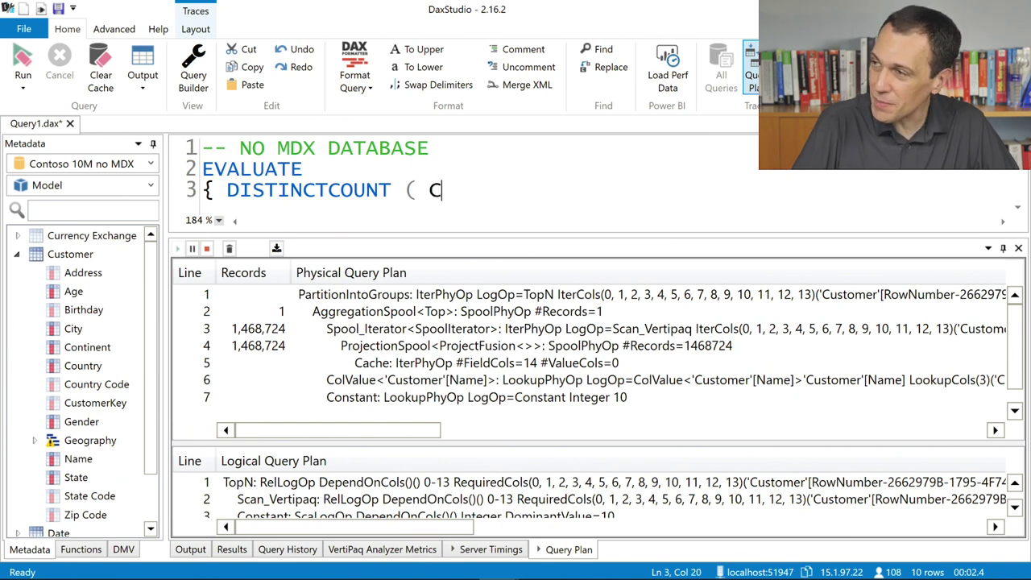
{"action": "type", "text": "ustomer["}
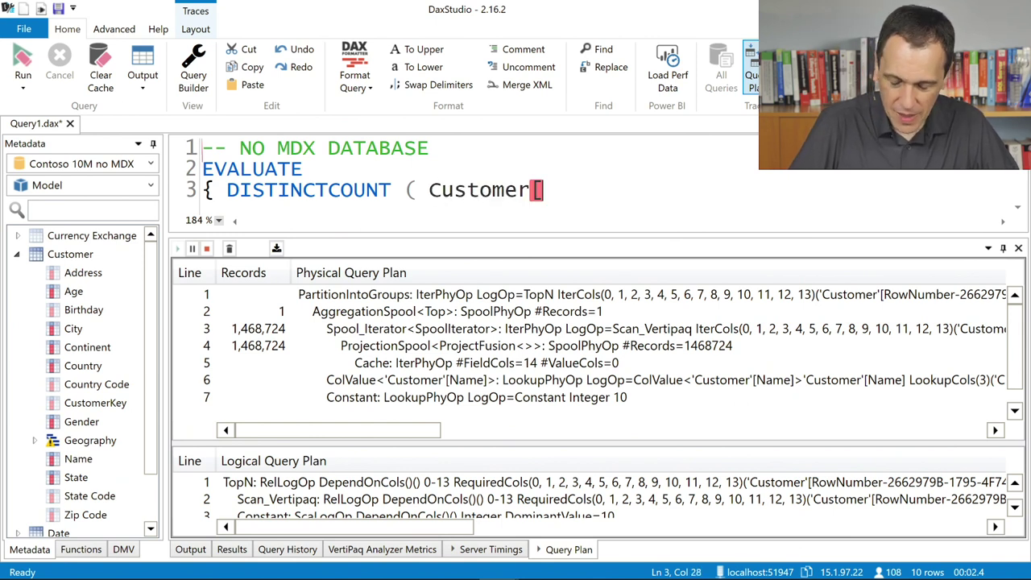
{"action": "type", "text": "Name] )"}
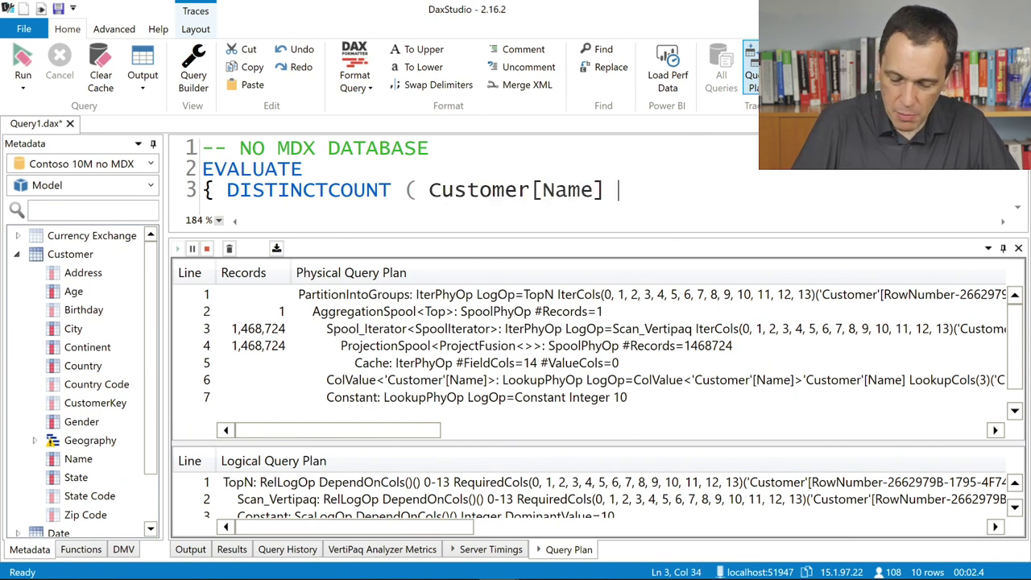
{"action": "type", "text": " }"}
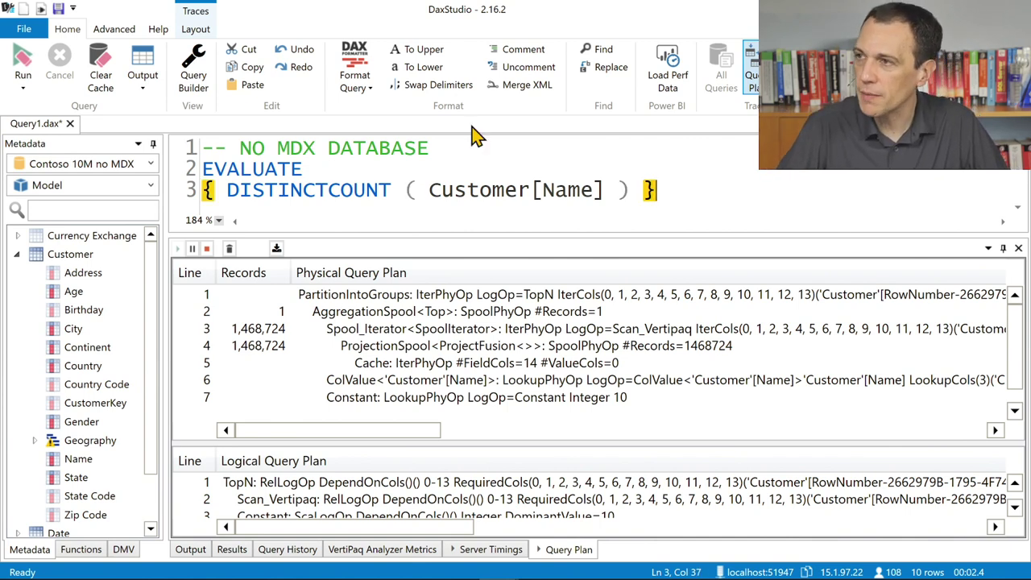
Step: Run the DISTINCTCOUNT query on Contoso 10M no MDX and check its result and server timings
{"action": "left_click", "coordinate": [24, 68]}
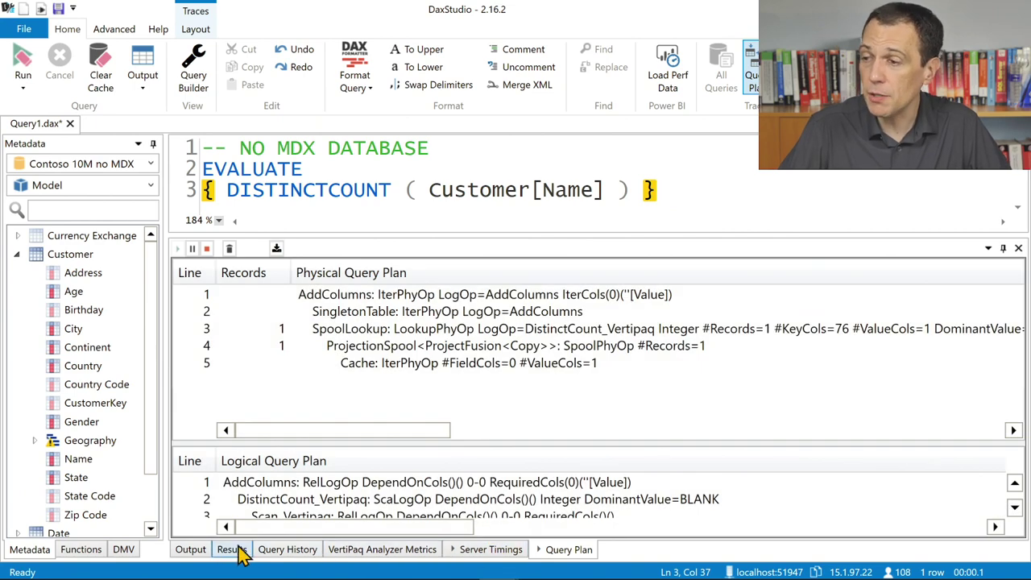
{"action": "left_click", "coordinate": [240, 550]}
{"action": "mouse_move", "coordinate": [203, 293]}
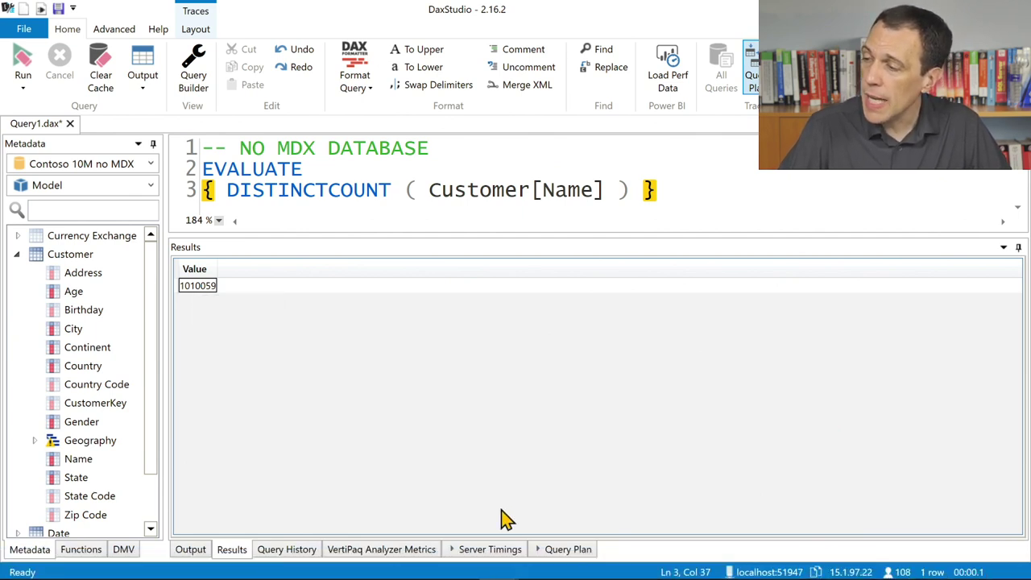
{"action": "left_click", "coordinate": [515, 550]}
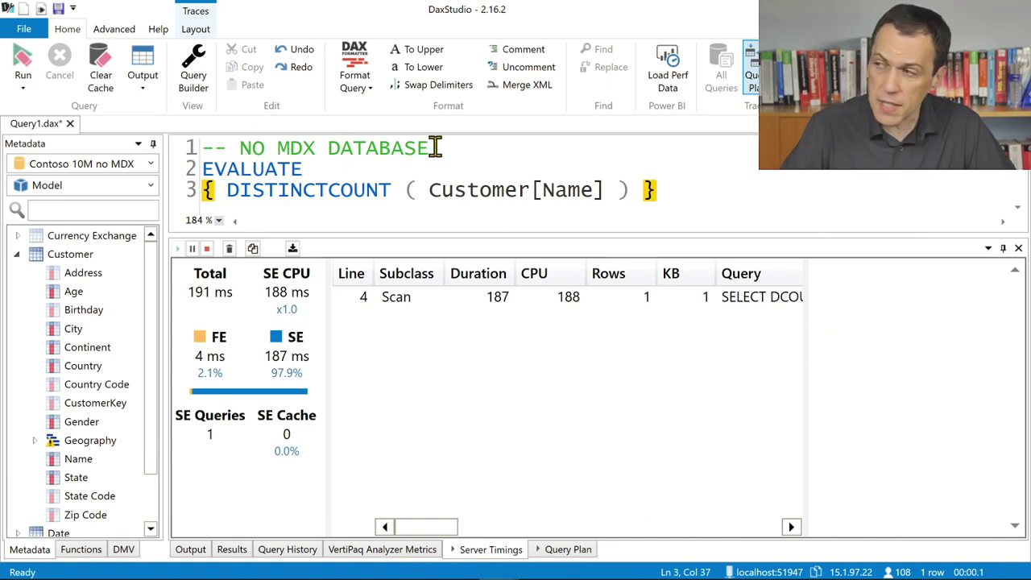
Step: Copy the DISTINCTCOUNT query over the TOPN query in the maximized Contoso 10M window and run it with the server timings shown
{"action": "left_click_drag", "start_coordinate": [679, 191], "coordinate": [193, 181]}
{"action": "key", "text": "ctrl+c"}
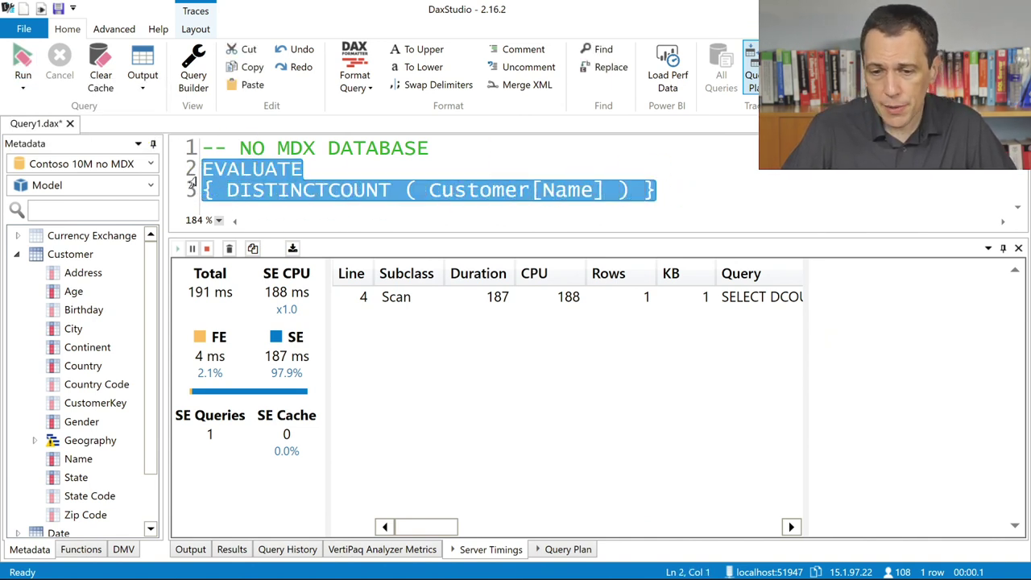
{"action": "key", "text": "alt+Tab"}
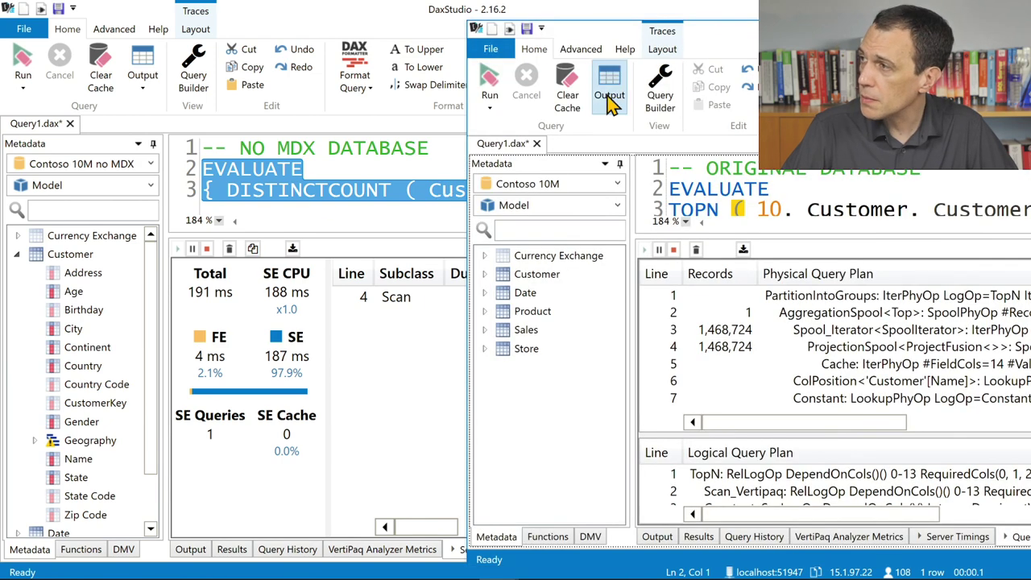
{"action": "double_click", "coordinate": [593, 34]}
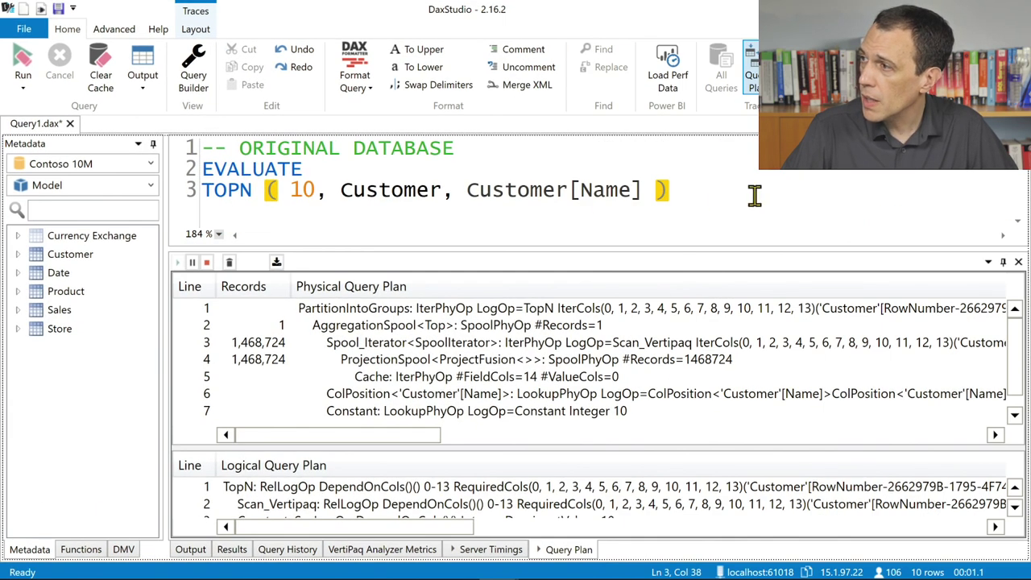
{"action": "left_click_drag", "start_coordinate": [754, 193], "coordinate": [186, 177]}
{"action": "key", "text": "ctrl+v"}
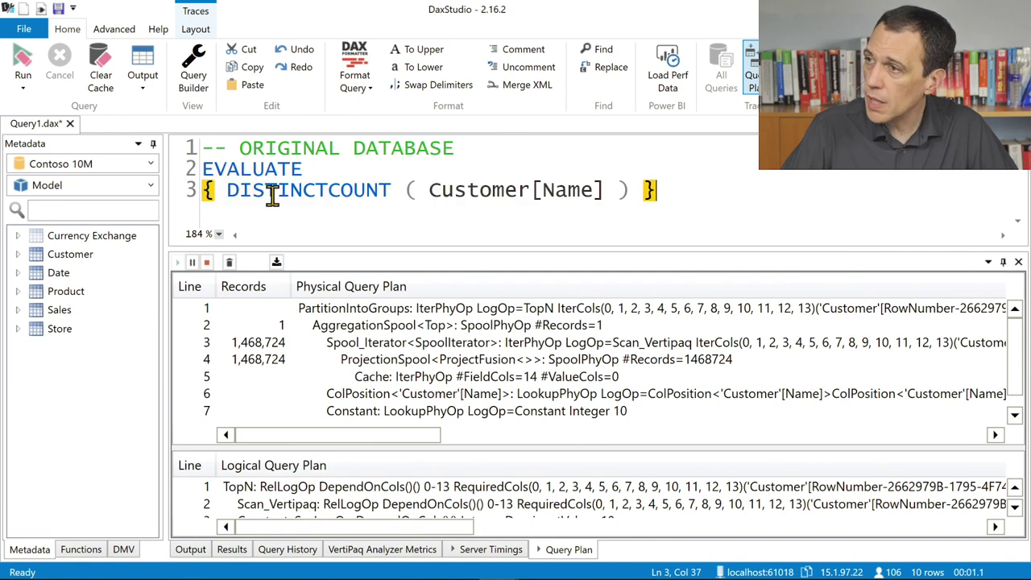
{"action": "left_click", "coordinate": [491, 549]}
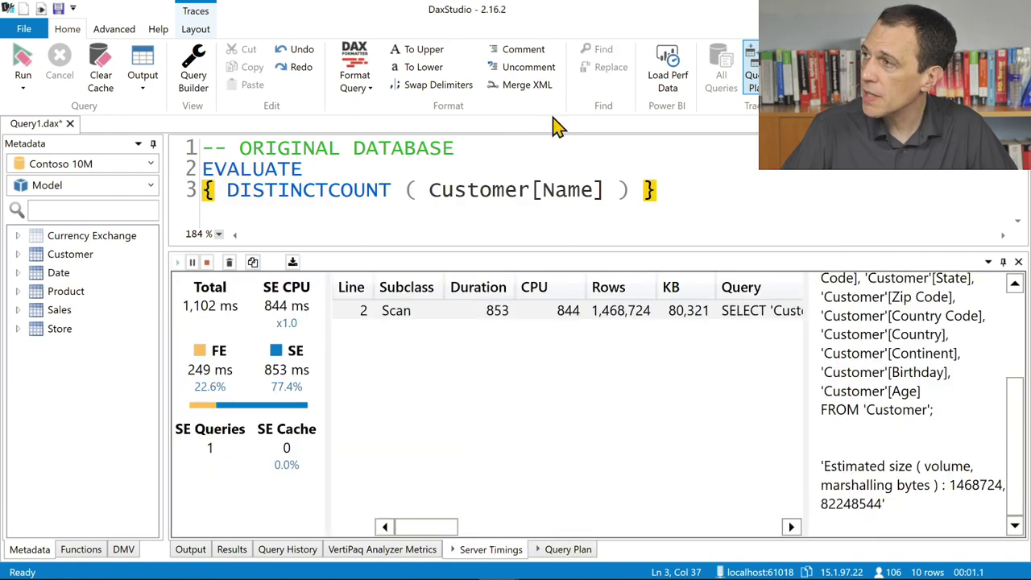
{"action": "left_click", "coordinate": [23, 61]}
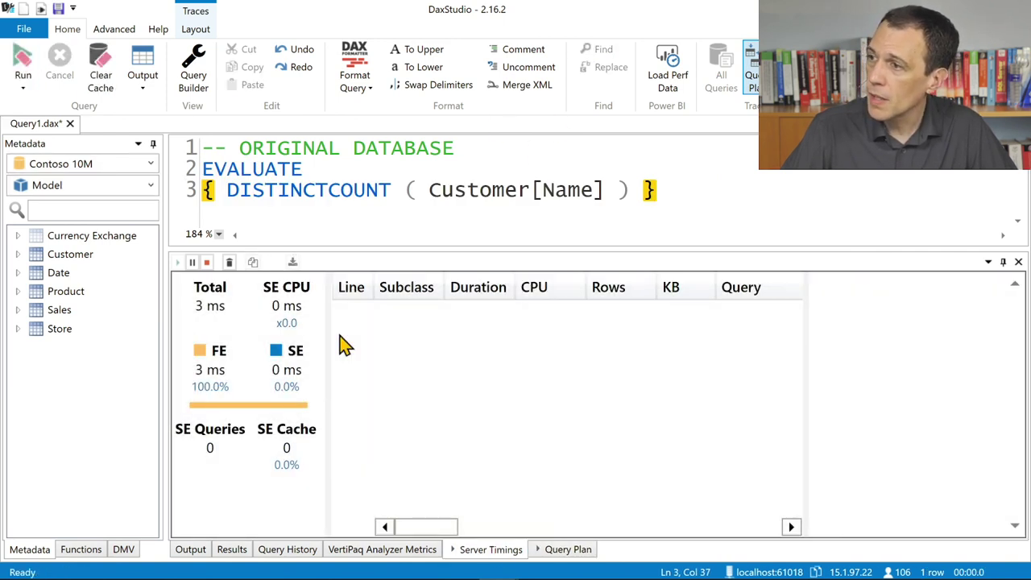
Step: Examine the result, server timings and physical query plan of the DISTINCTCOUNT query on Contoso 10M
{"action": "left_click", "coordinate": [234, 549]}
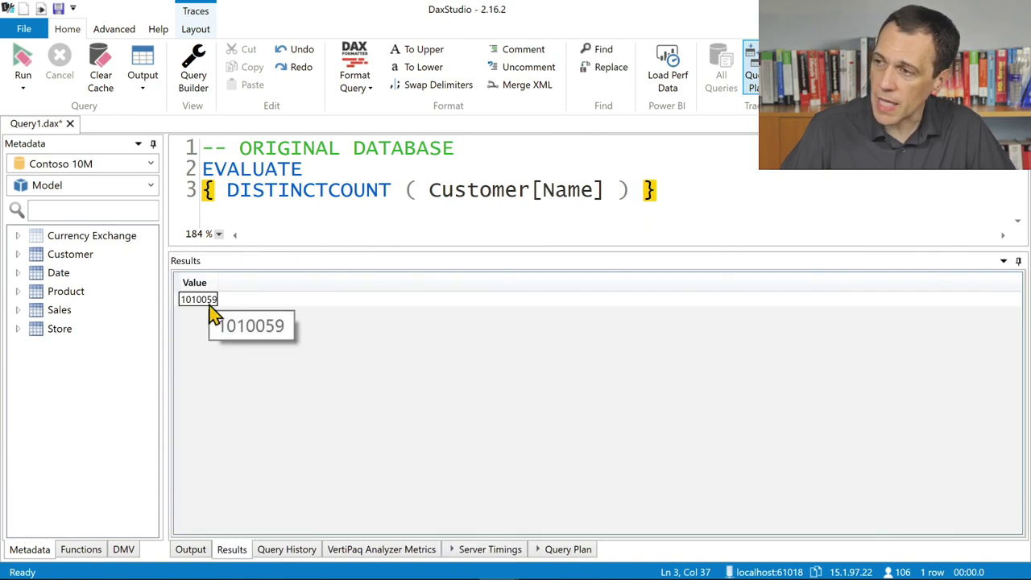
{"action": "left_click", "coordinate": [522, 549]}
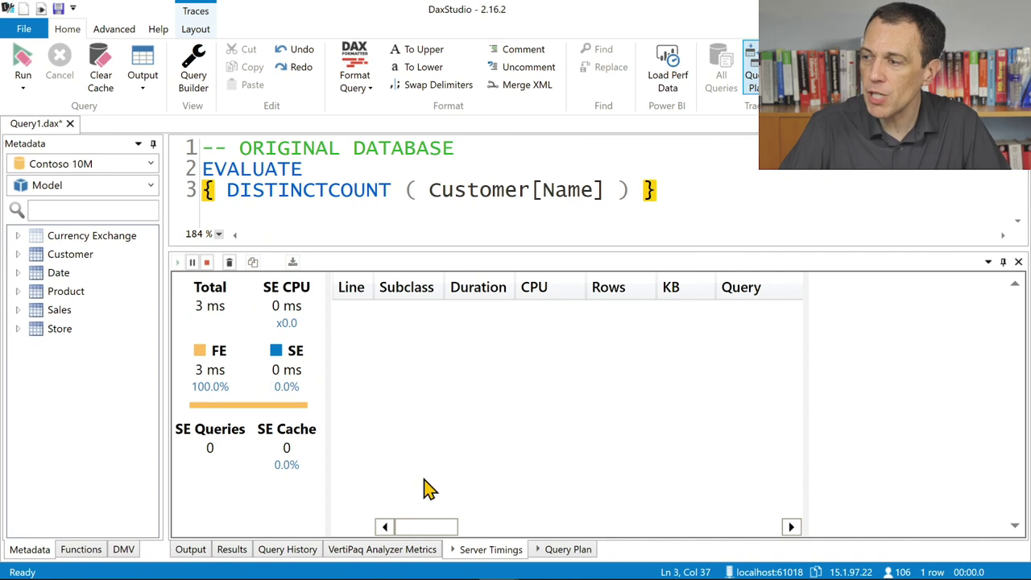
{"action": "left_click", "coordinate": [570, 549]}
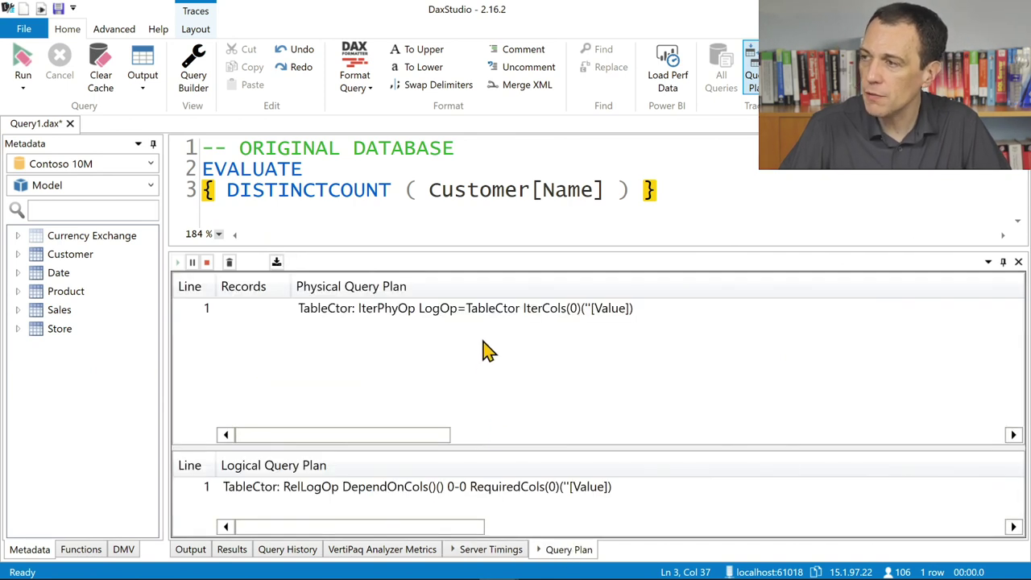
{"action": "left_click", "coordinate": [492, 315]}
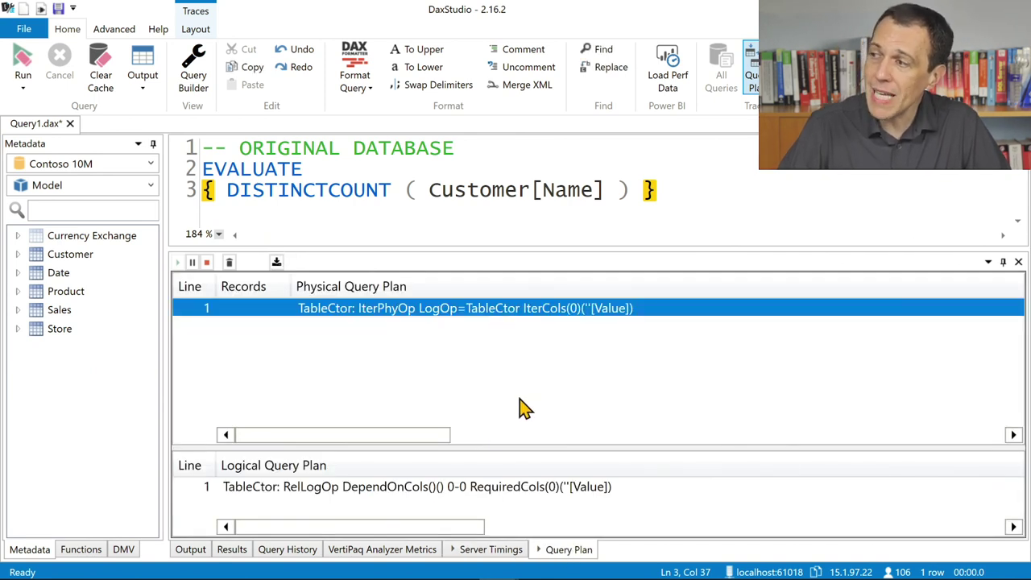
{"action": "left_click", "coordinate": [493, 550]}
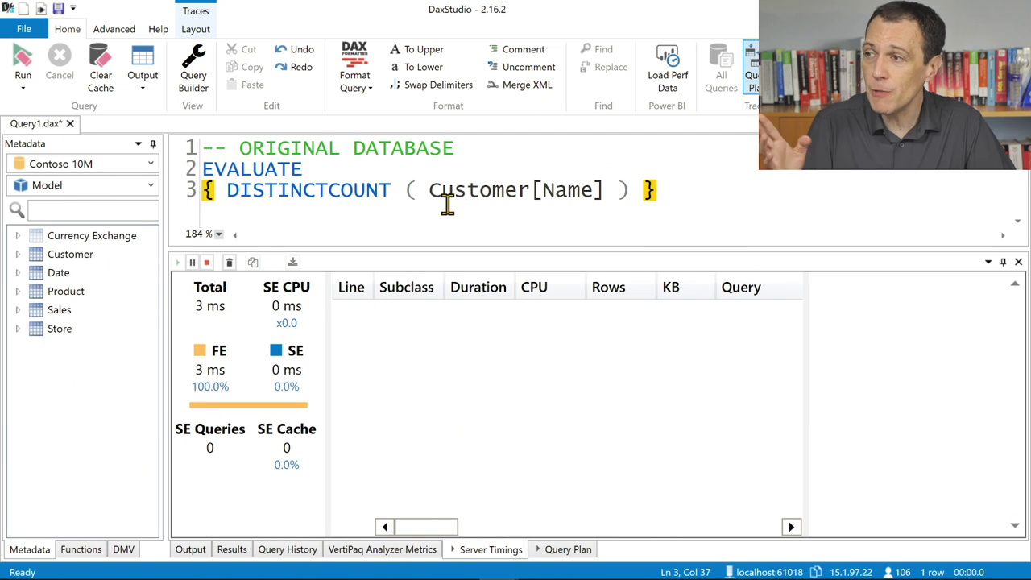
Step: Wrap the DISTINCTCOUNT expression in CALCULATE ( and add a comma and a new line after it for a filter argument
{"action": "left_click", "coordinate": [341, 169]}
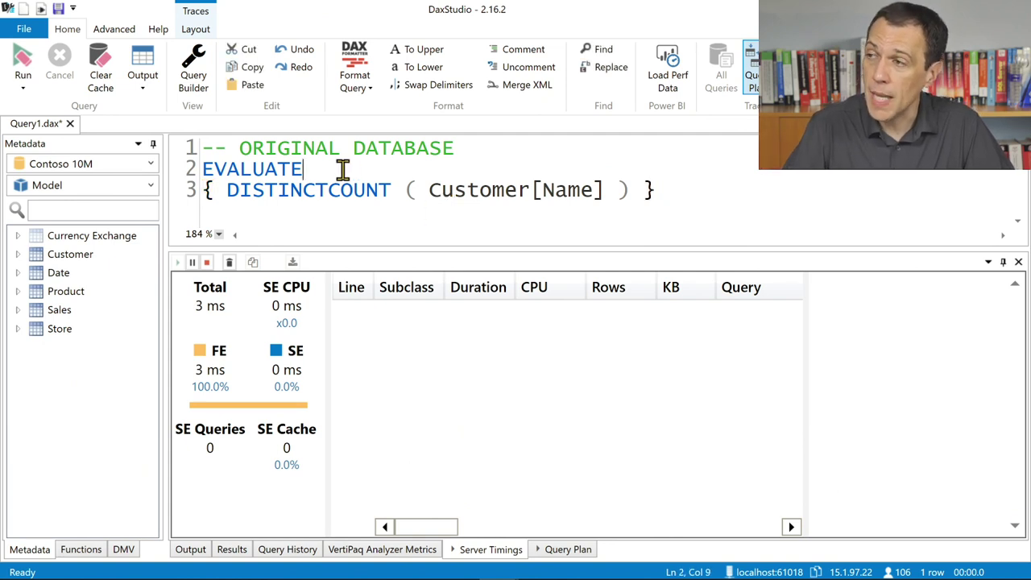
{"action": "left_click", "coordinate": [226, 190]}
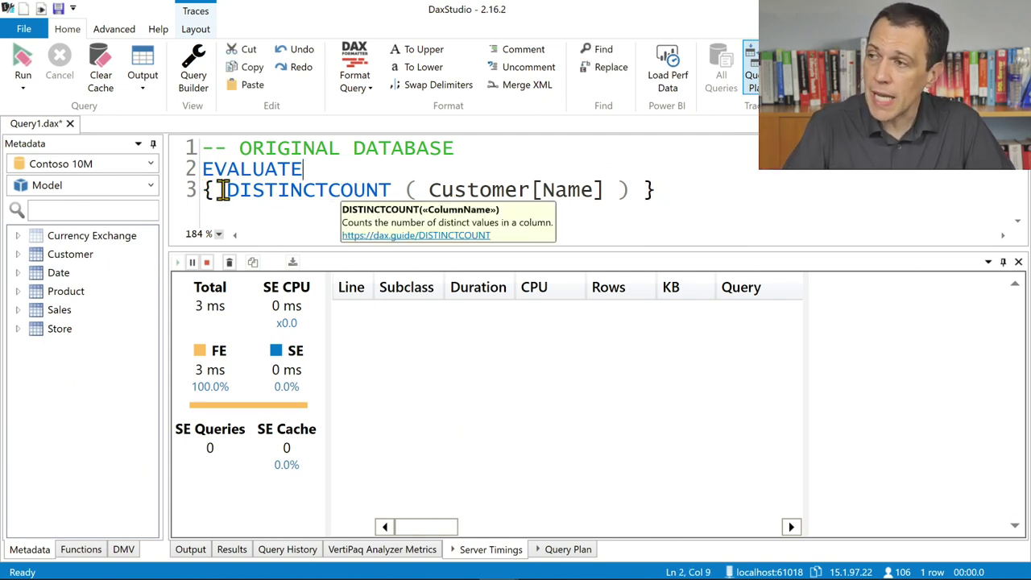
{"action": "type", "text": "CALU"}
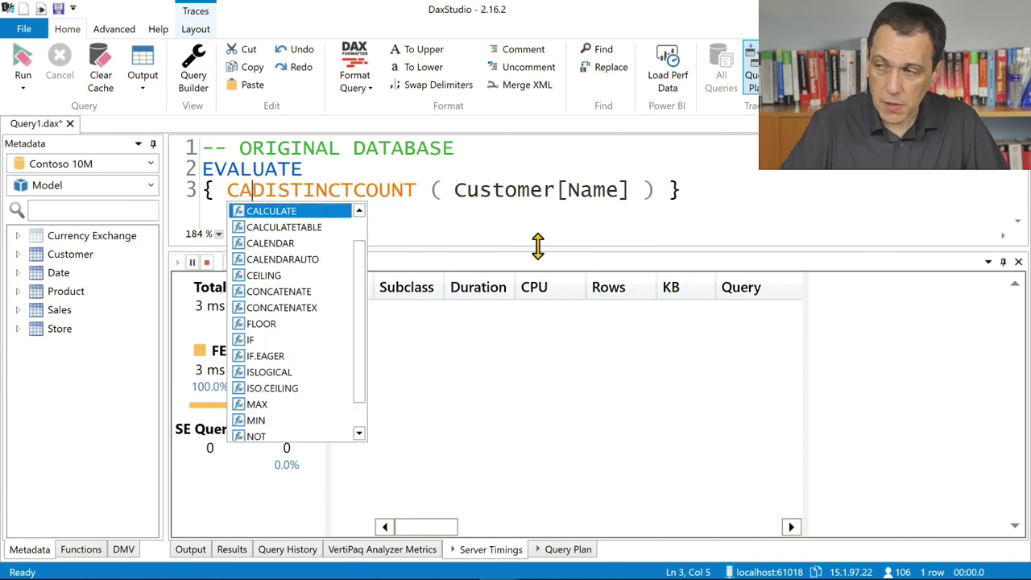
{"action": "key", "text": "BackSpace"}
{"action": "type", "text": "CULATE "}
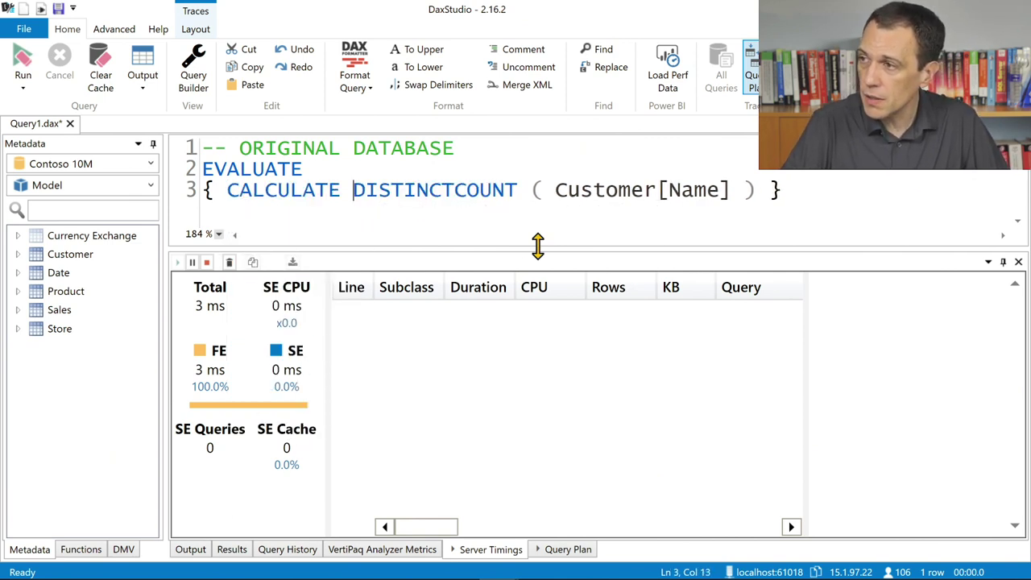
{"action": "type", "text": "("}
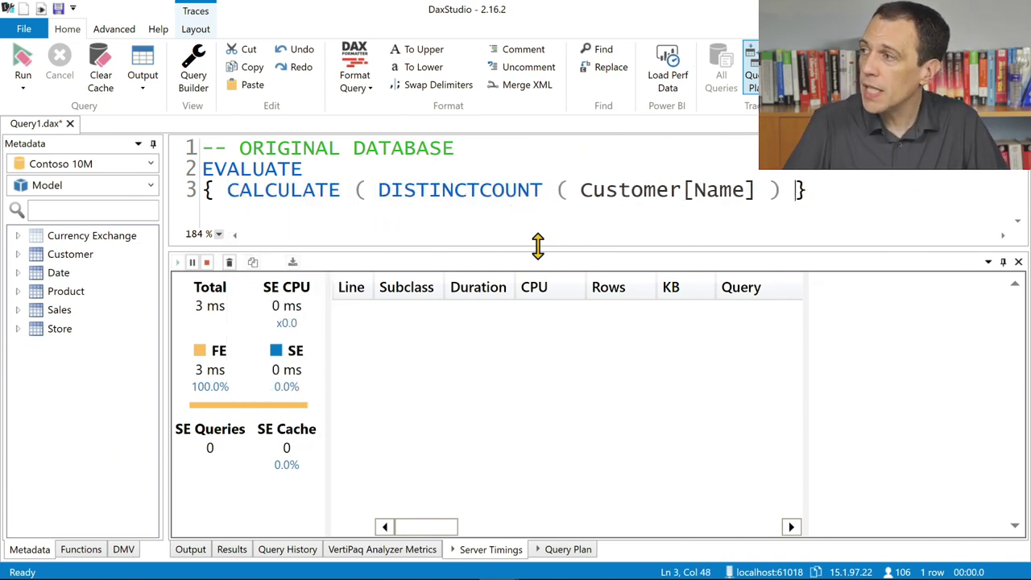
{"action": "key", "text": "Left"}
{"action": "type", "text": ","}
{"action": "key", "text": "Return"}
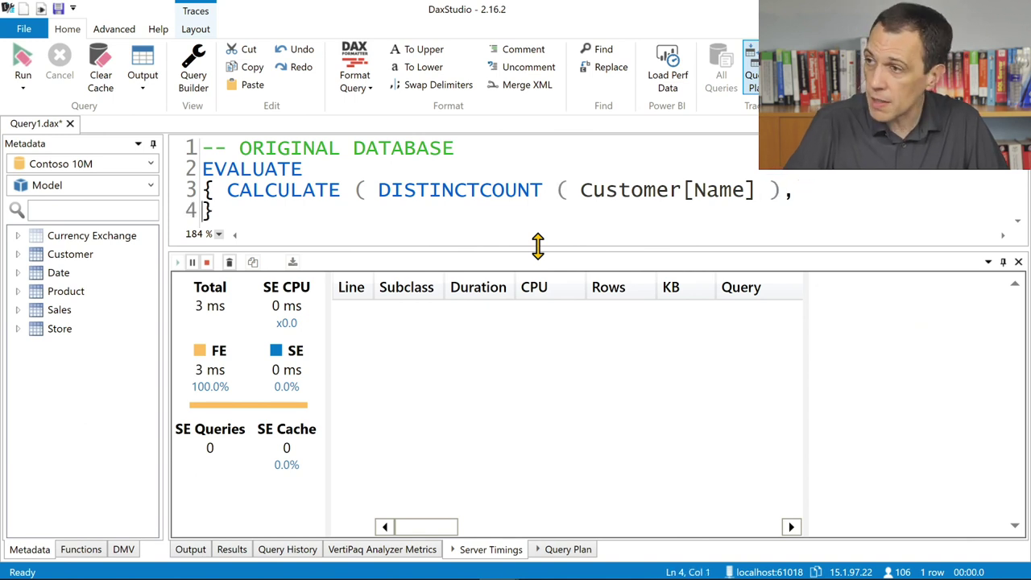
Step: Add the filter Customer[Country] = "United States" as the second argument and close the CALCULATE parenthesis
{"action": "type", "text": "Custome"}
{"action": "type", "text": "r[Cou"}
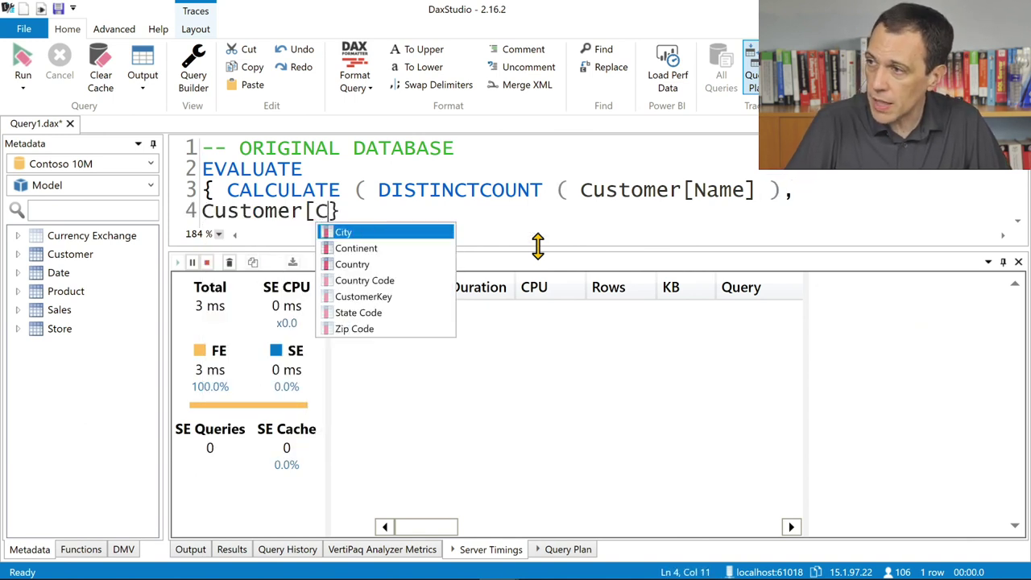
{"action": "key", "text": "Tab"}
{"action": "type", "text": "= \"United "}
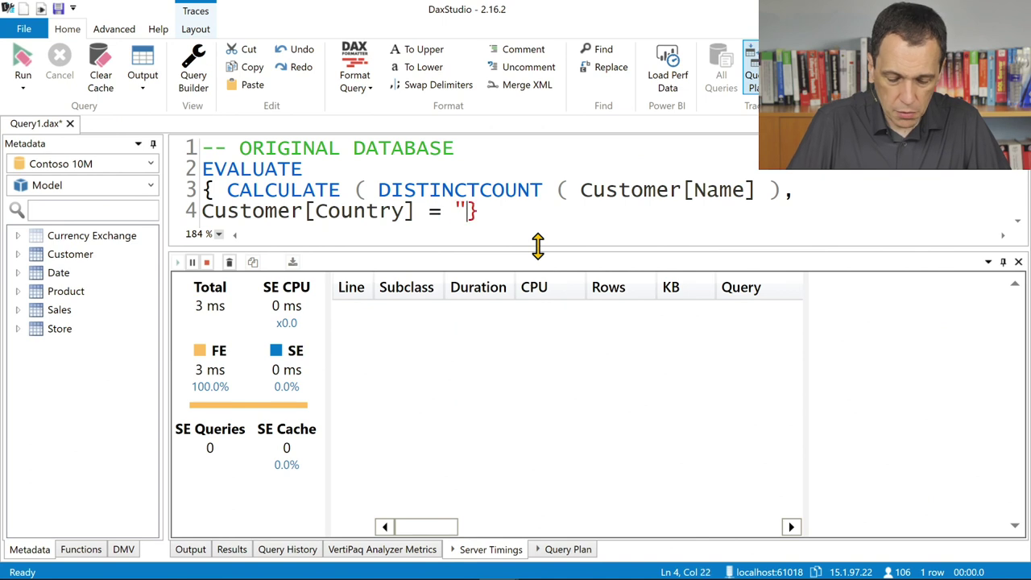
{"action": "type", "text": "Stat"}
{"action": "key", "text": "BackSpace"}
{"action": "key", "text": "BackSpace"}
{"action": "type", "text": "tates\""}
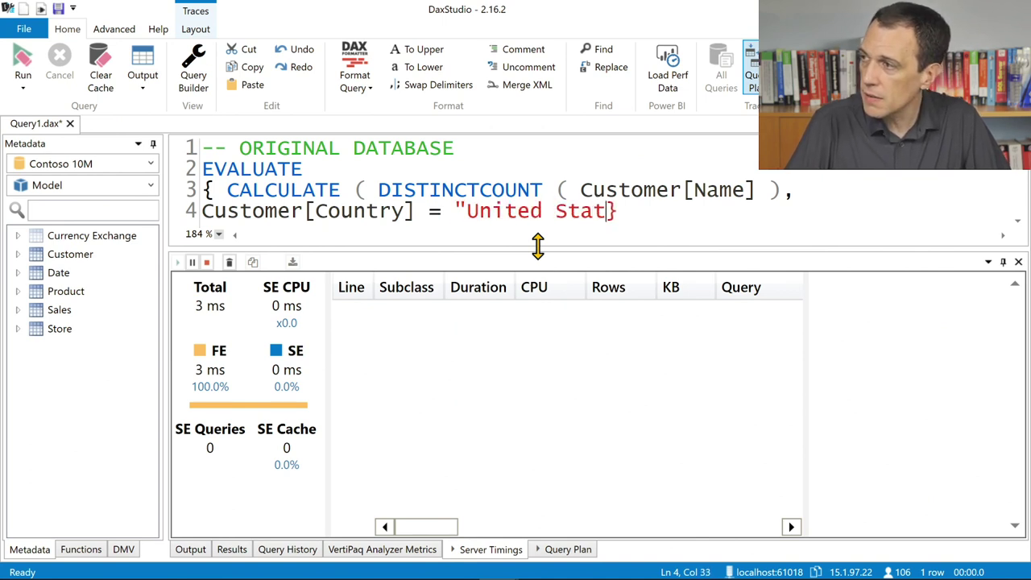
{"action": "type", "text": " )"}
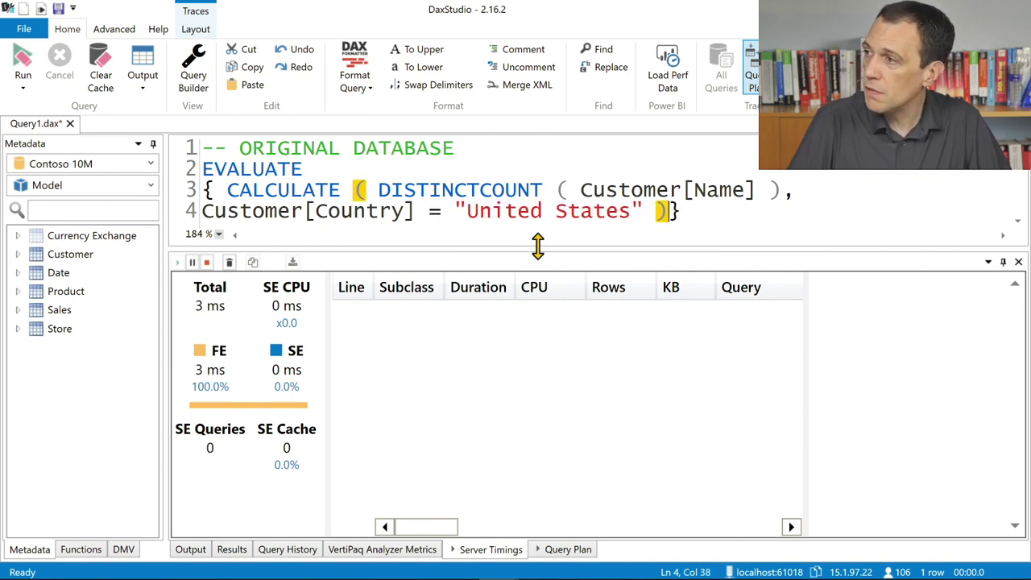
Step: Format the CALCULATE query, enlarge the editor to fit it, and run it on Contoso 10M, inspecting its storage engine scan
{"action": "left_click", "coordinate": [348, 85]}
{"action": "left_click", "coordinate": [379, 124]}
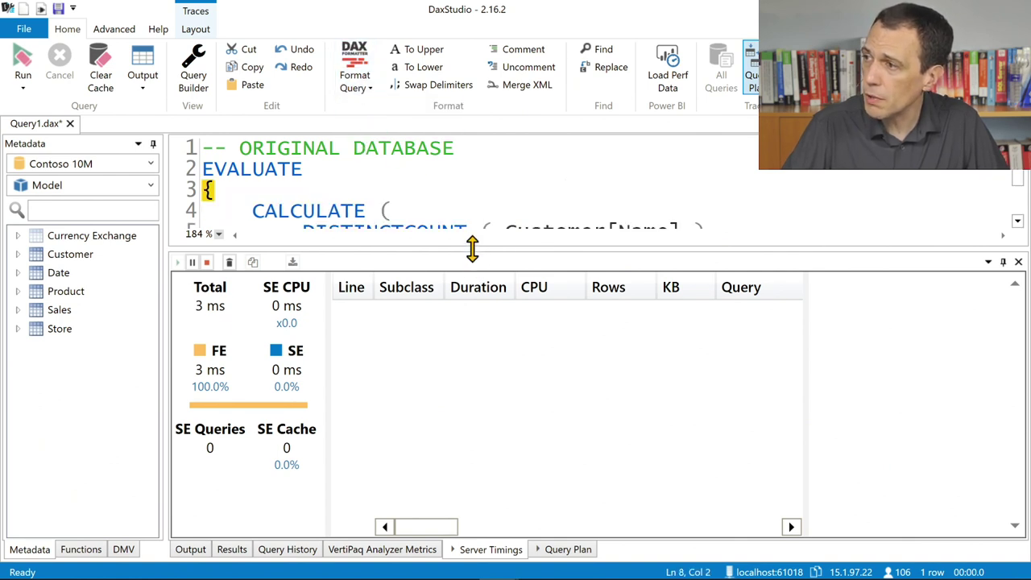
{"action": "left_click_drag", "start_coordinate": [473, 248], "coordinate": [469, 323]}
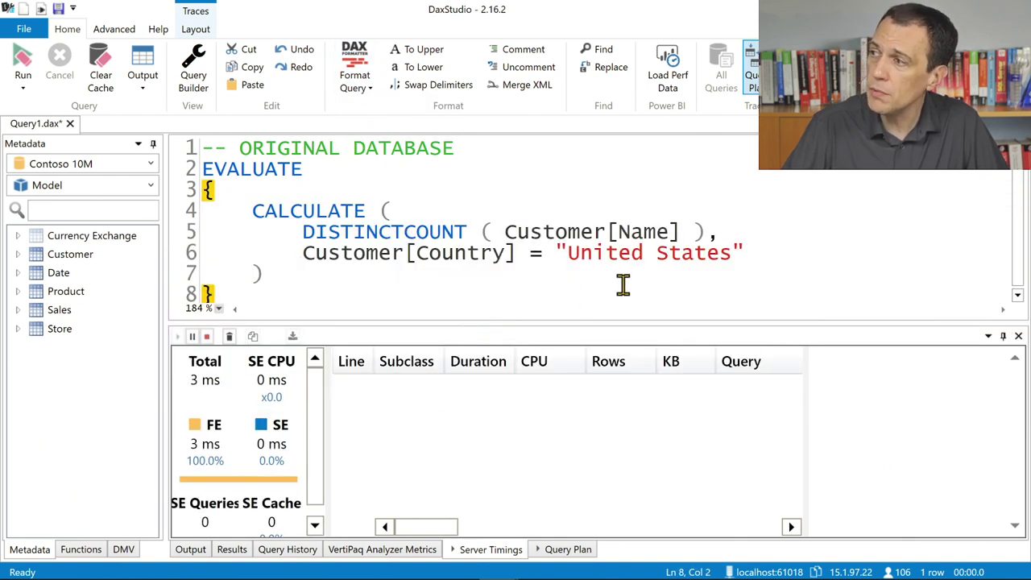
{"action": "left_click", "coordinate": [32, 64]}
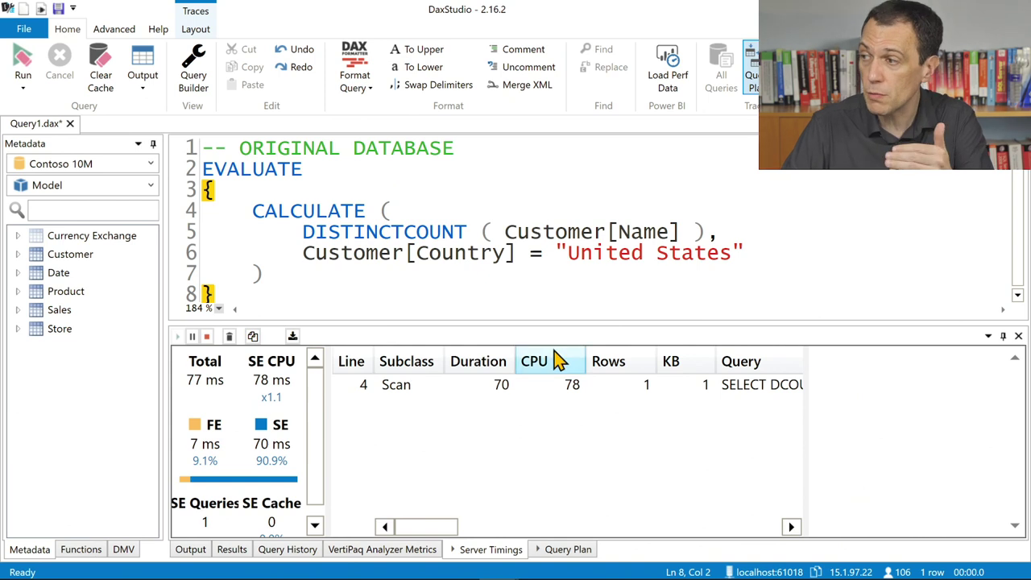
{"action": "left_click", "coordinate": [564, 387]}
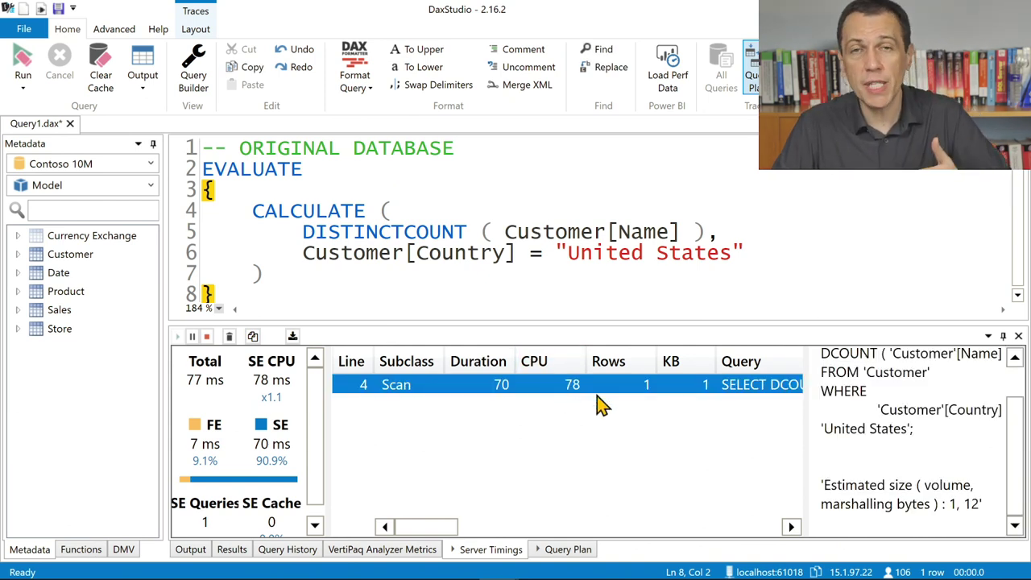
Step: Copy the CALCULATE query over the DISTINCTCOUNT query in the Contoso 10M no MDX window and enlarge its editor
{"action": "left_click", "coordinate": [398, 276]}
{"action": "left_click", "coordinate": [400, 297]}
{"action": "left_click_drag", "start_coordinate": [400, 297], "coordinate": [172, 165]}
{"action": "key", "text": "ctrl+c"}
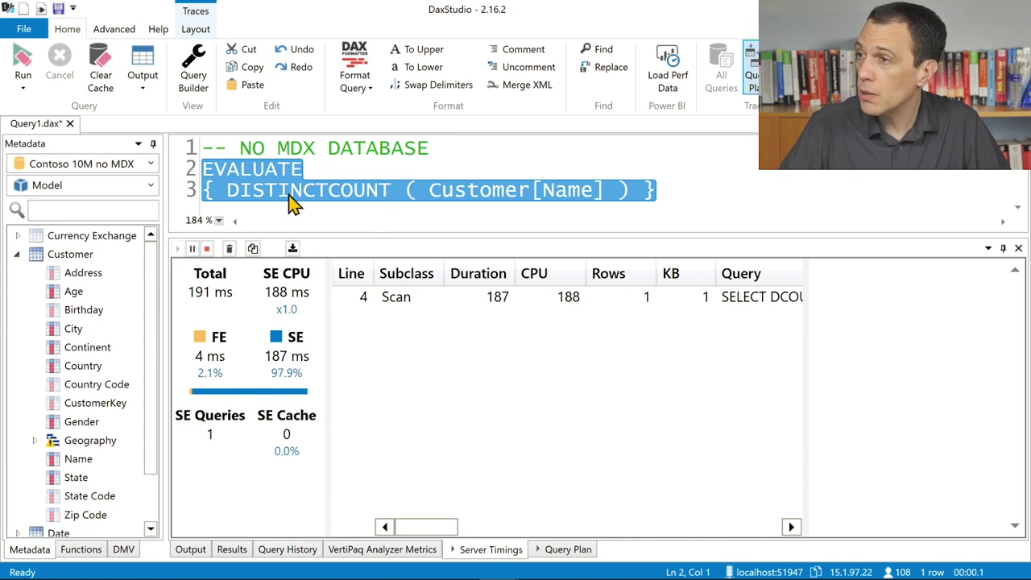
{"action": "left_click", "coordinate": [292, 197]}
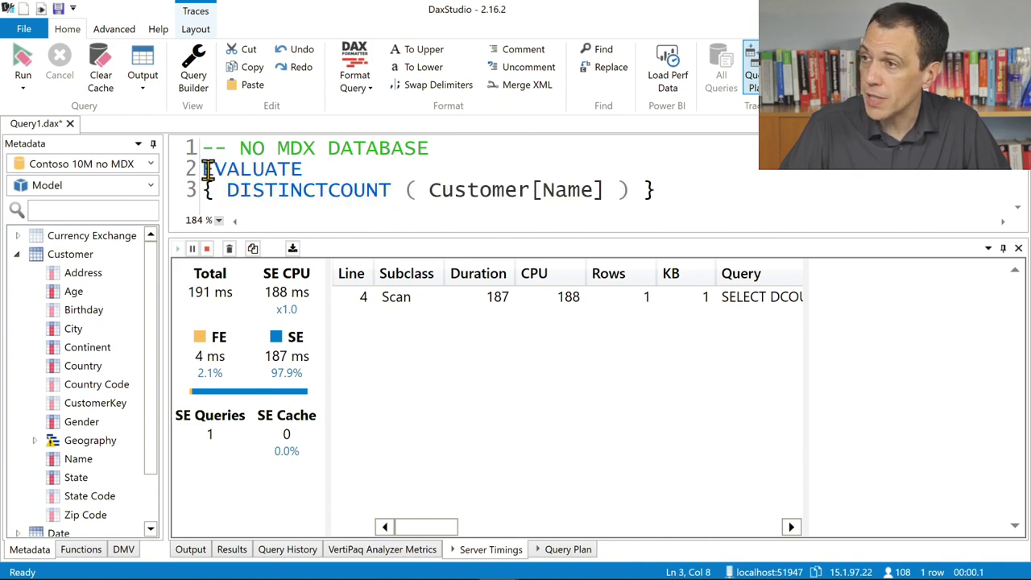
{"action": "left_click_drag", "start_coordinate": [206, 169], "coordinate": [736, 240]}
{"action": "key", "text": "ctrl+v"}
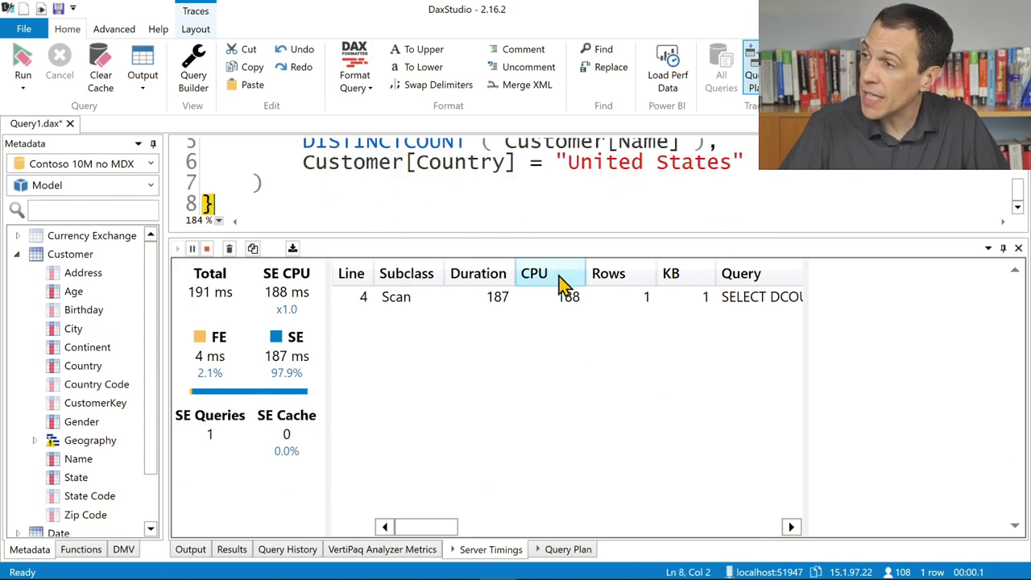
{"action": "left_click_drag", "start_coordinate": [561, 236], "coordinate": [564, 318]}
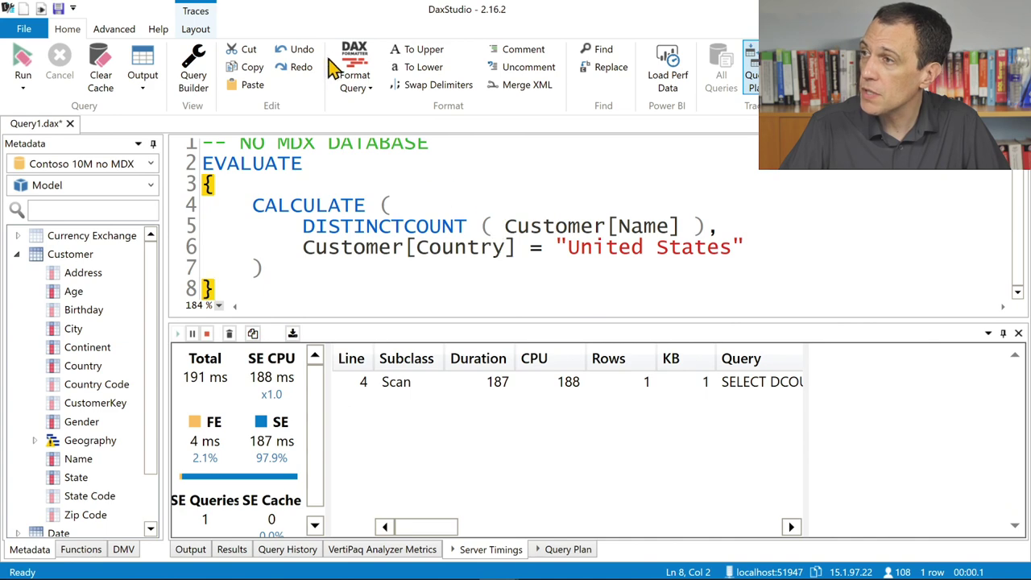
Step: Run the CALCULATE query on Contoso 10M no MDX and inspect its server timings and scan
{"action": "left_click", "coordinate": [28, 69]}
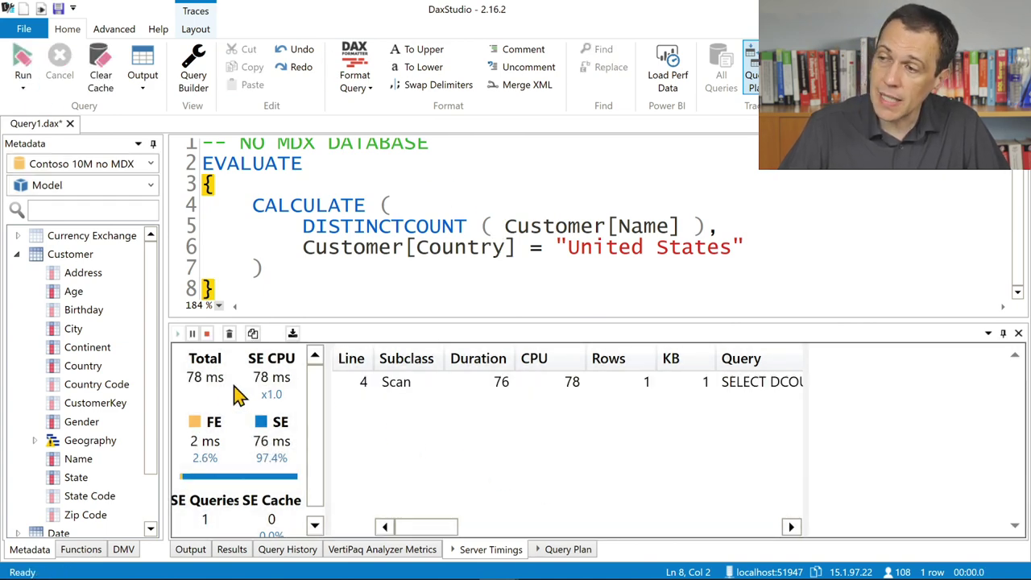
{"action": "mouse_move", "coordinate": [218, 395]}
{"action": "left_click", "coordinate": [429, 390]}
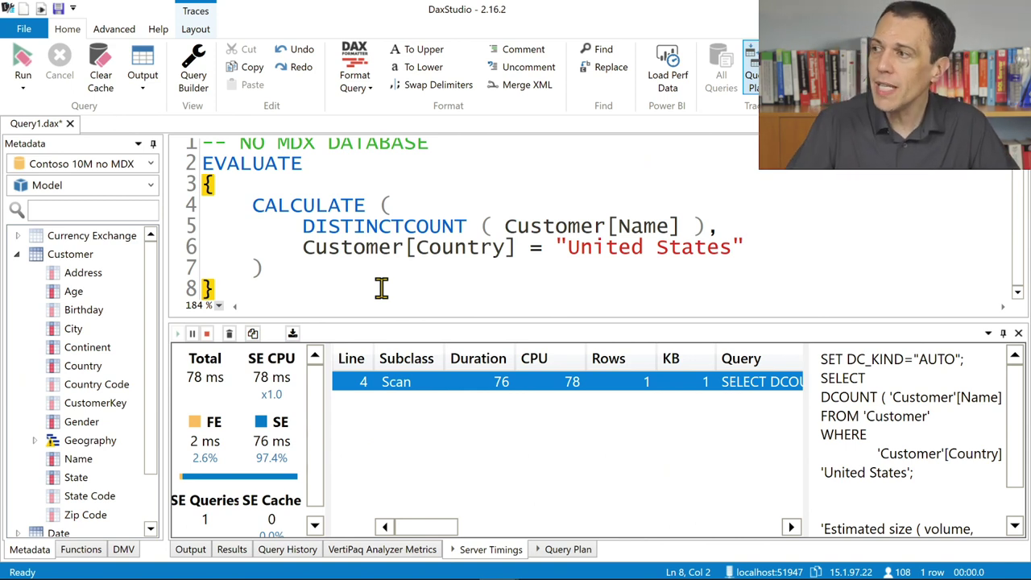
Step: Replace the whole CALCULATE expression in the no MDX query with MIN ( Customer[Name] )
{"action": "double_click", "coordinate": [439, 232]}
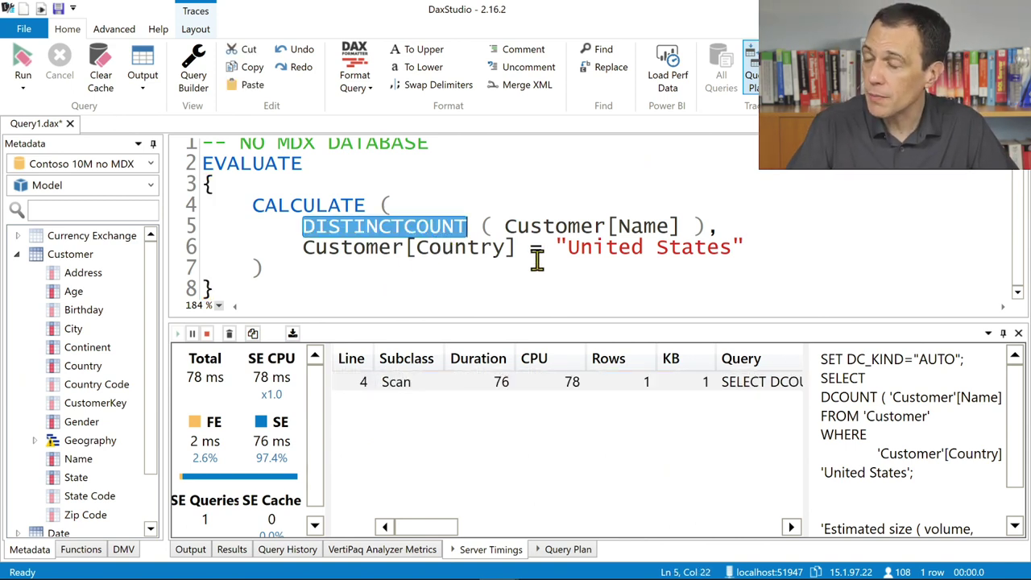
{"action": "mouse_move", "coordinate": [254, 202]}
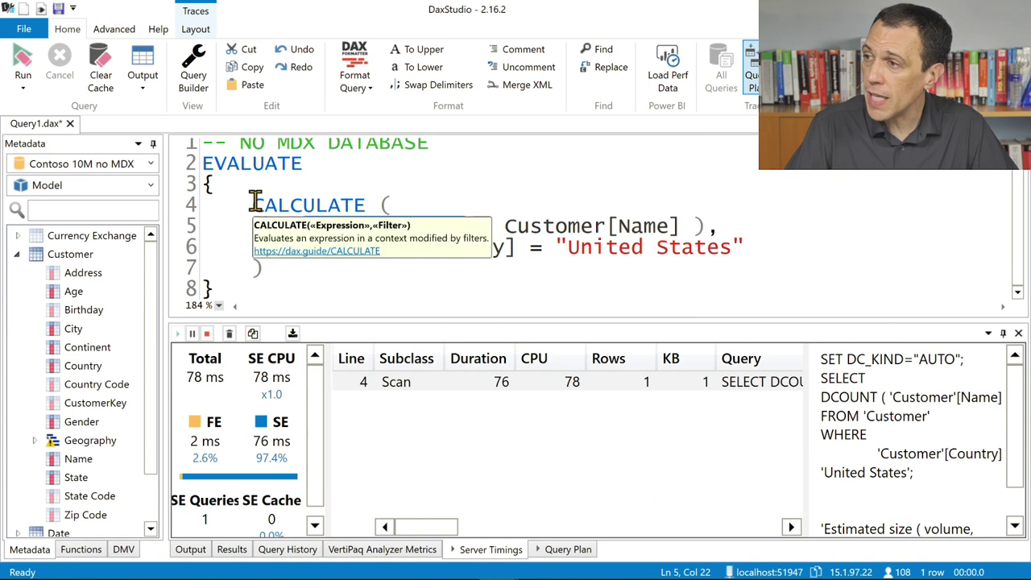
{"action": "left_click_drag", "start_coordinate": [254, 202], "coordinate": [287, 272]}
{"action": "type", "text": "M"}
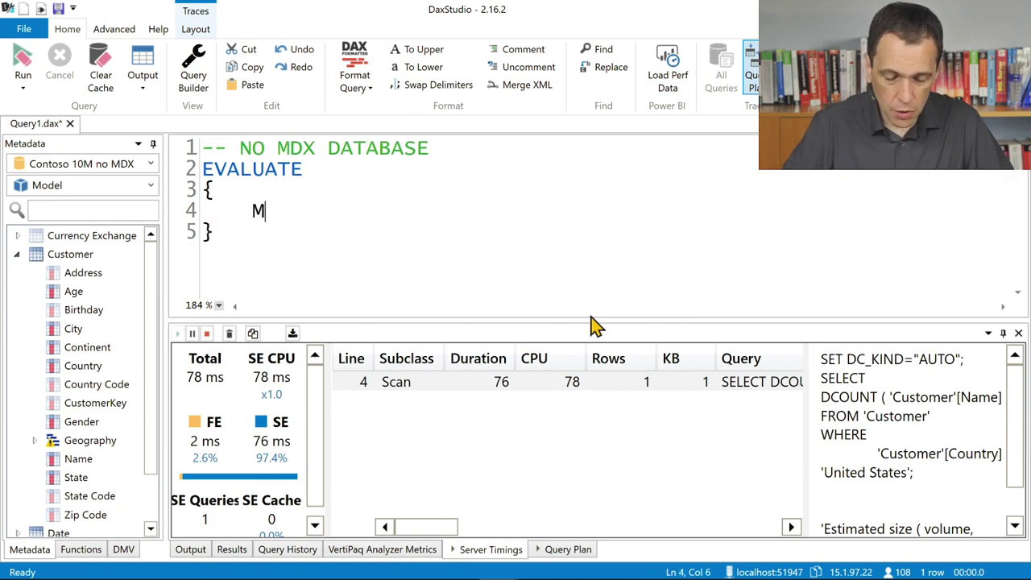
{"action": "type", "text": "IN ( "}
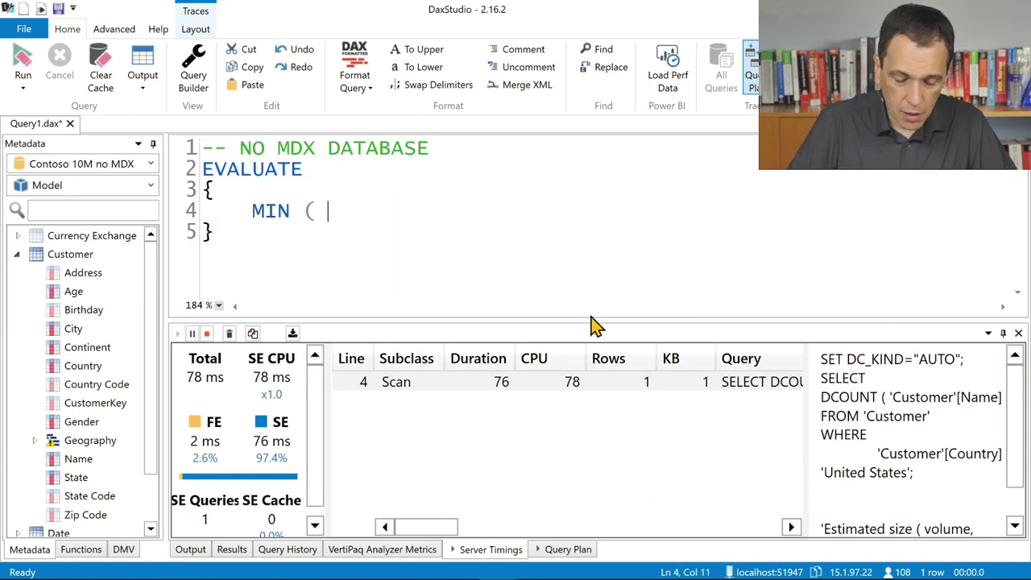
{"action": "type", "text": "Customer[Name"}
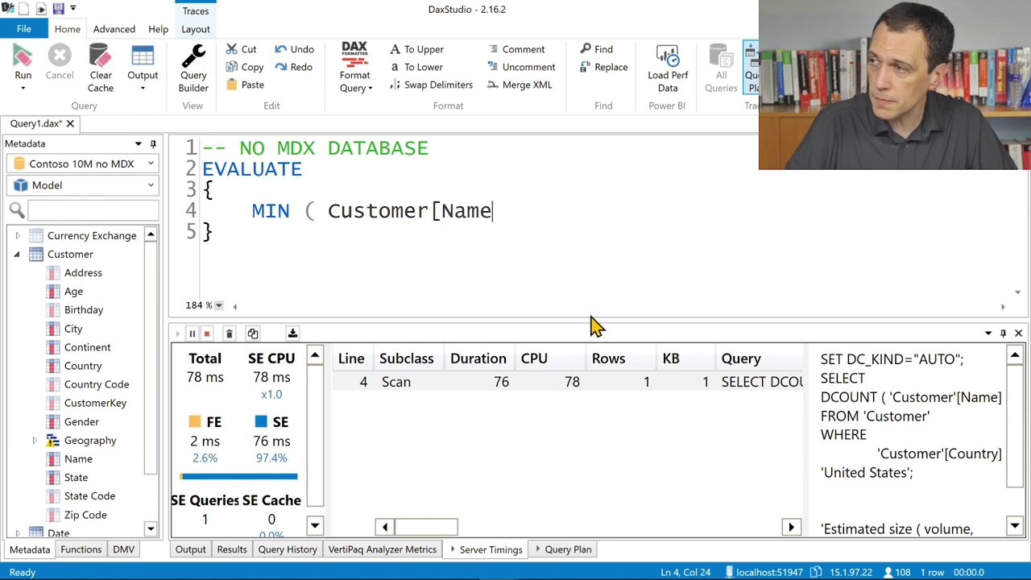
{"action": "type", "text": "] )"}
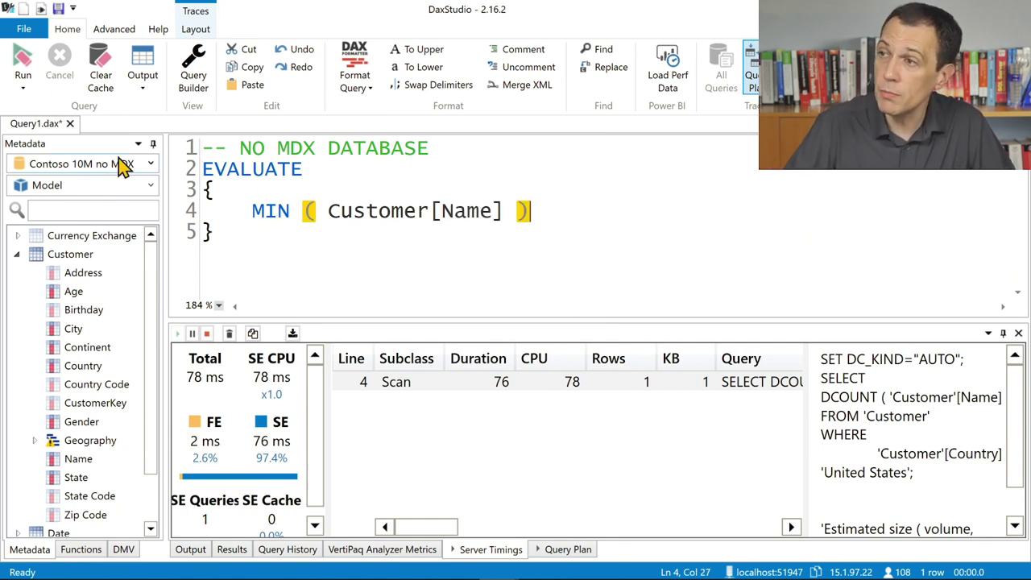
Step: Run the MIN query on Contoso 10M no MDX and inspect its scan and formula engine time
{"action": "left_click", "coordinate": [22, 71]}
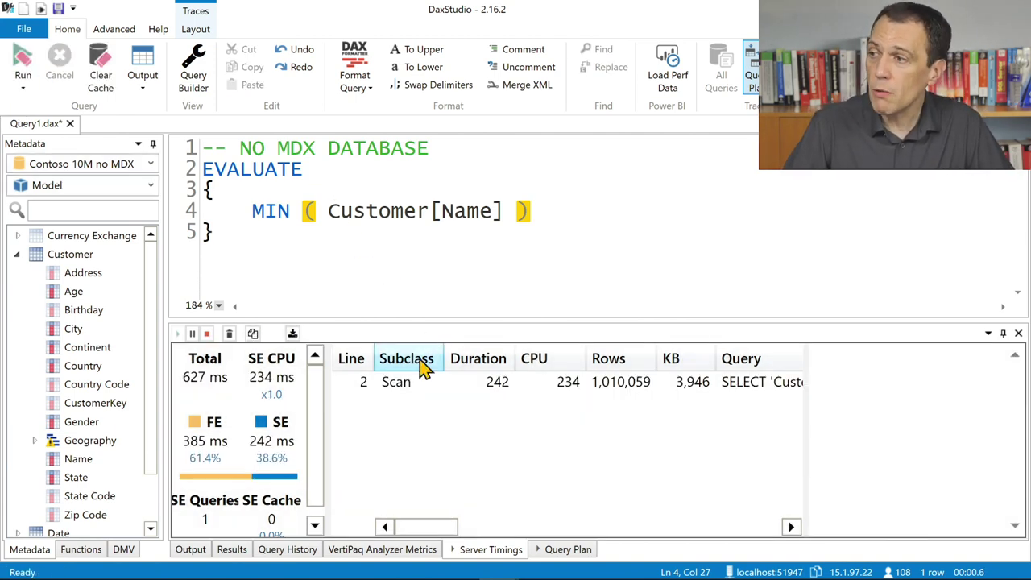
{"action": "left_click", "coordinate": [423, 387]}
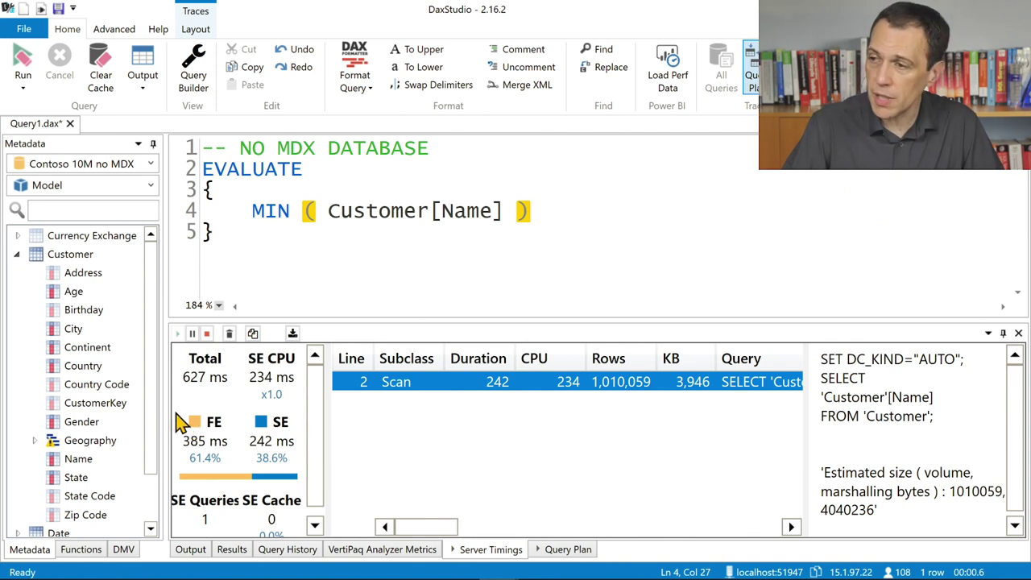
{"action": "left_click_drag", "start_coordinate": [197, 430], "coordinate": [236, 469]}
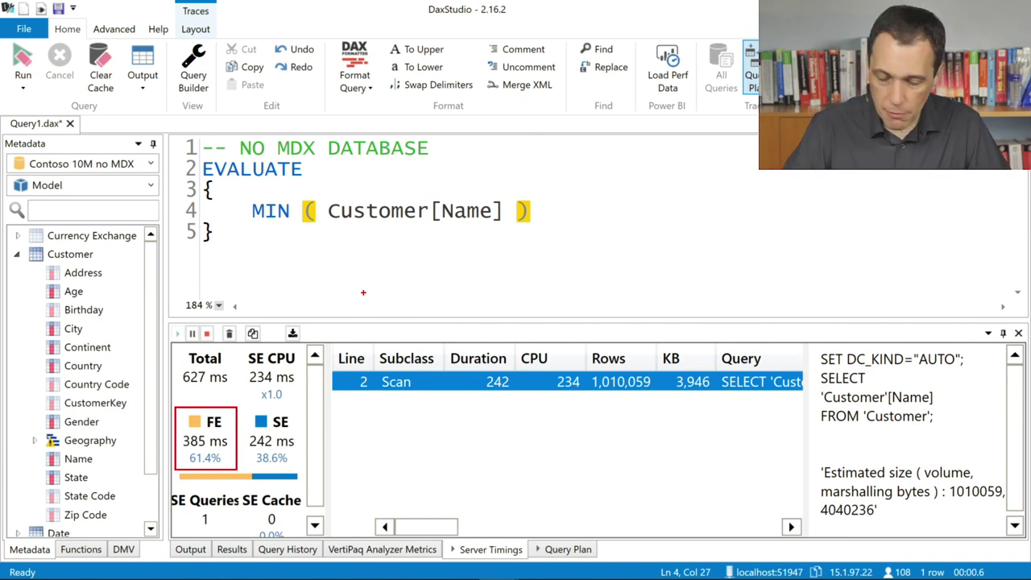
{"action": "key", "text": "Escape"}
Step: Replace the query in the Contoso 10M window with the no MDX window's MIN ( Customer[Name] ) query, run it and inspect its server timings
{"action": "left_click_drag", "start_coordinate": [359, 271], "coordinate": [188, 164]}
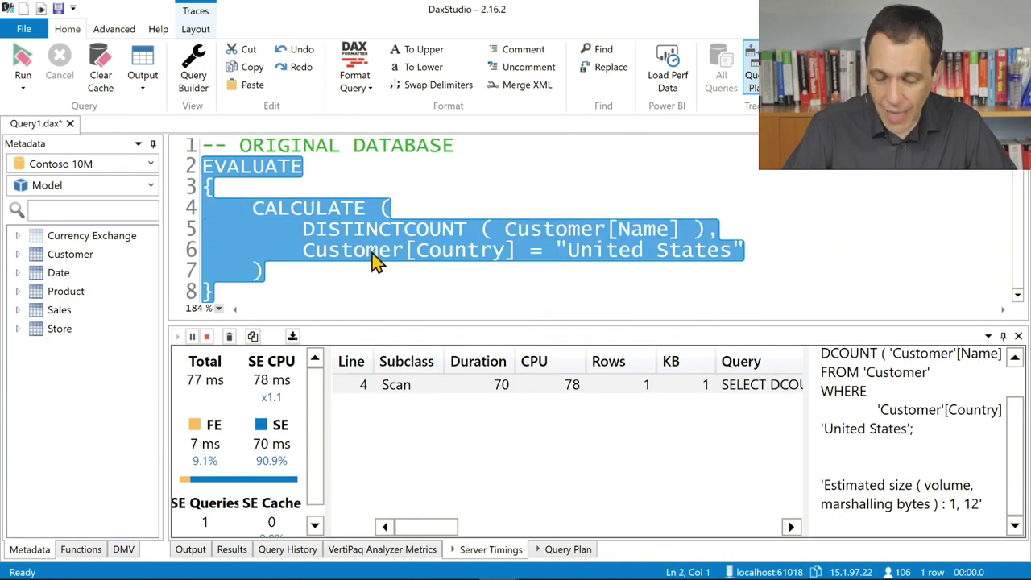
{"action": "type", "text": "EVALUATE {     MIN ( Customer[Name] ) }"}
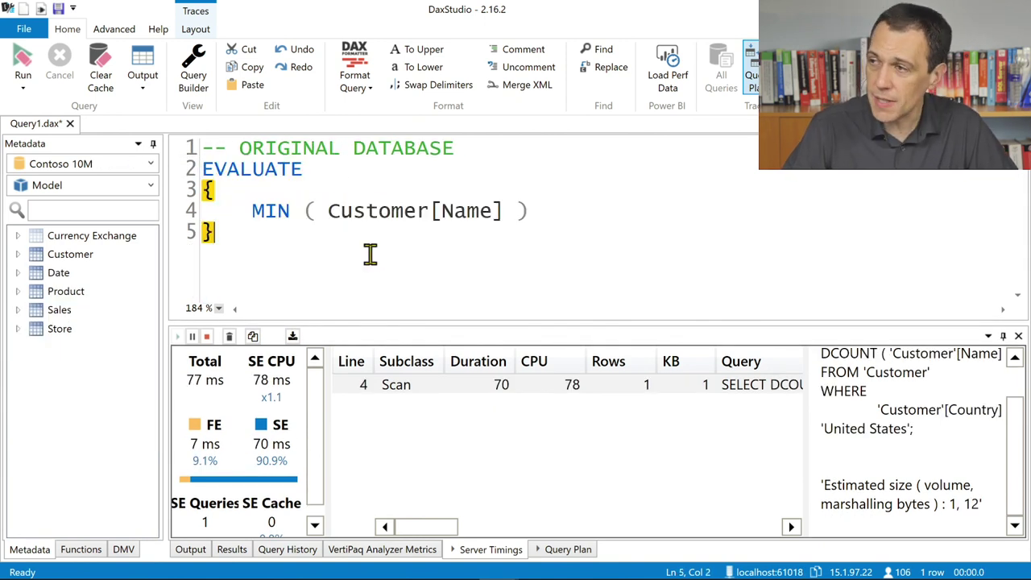
{"action": "left_click", "coordinate": [23, 65]}
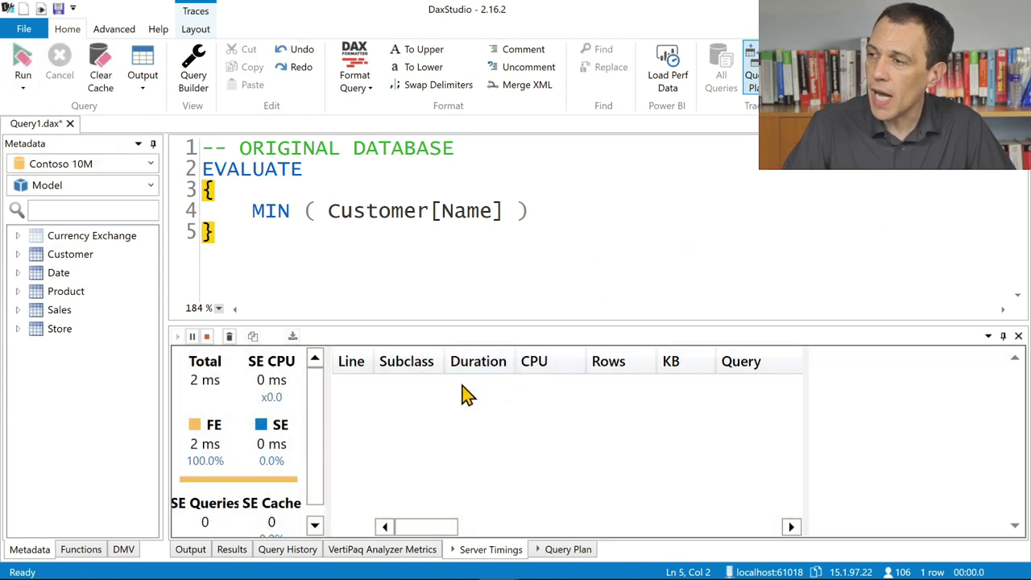
{"action": "left_click", "coordinate": [372, 387]}
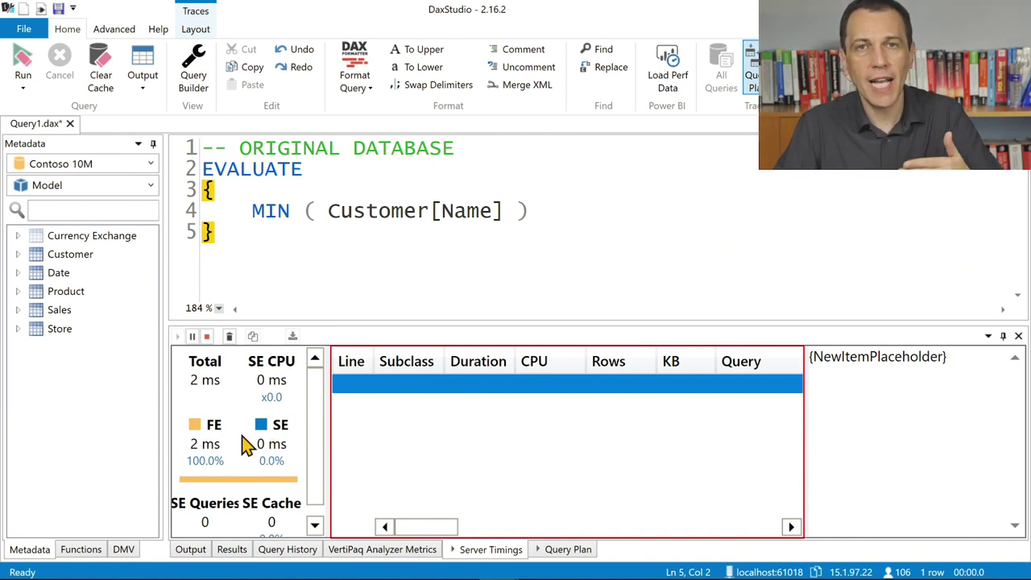
Step: Change MIN to MAX in the Contoso 10M query and run it to check its server timings
{"action": "left_click", "coordinate": [277, 210]}
{"action": "key", "text": "shift+Right"}
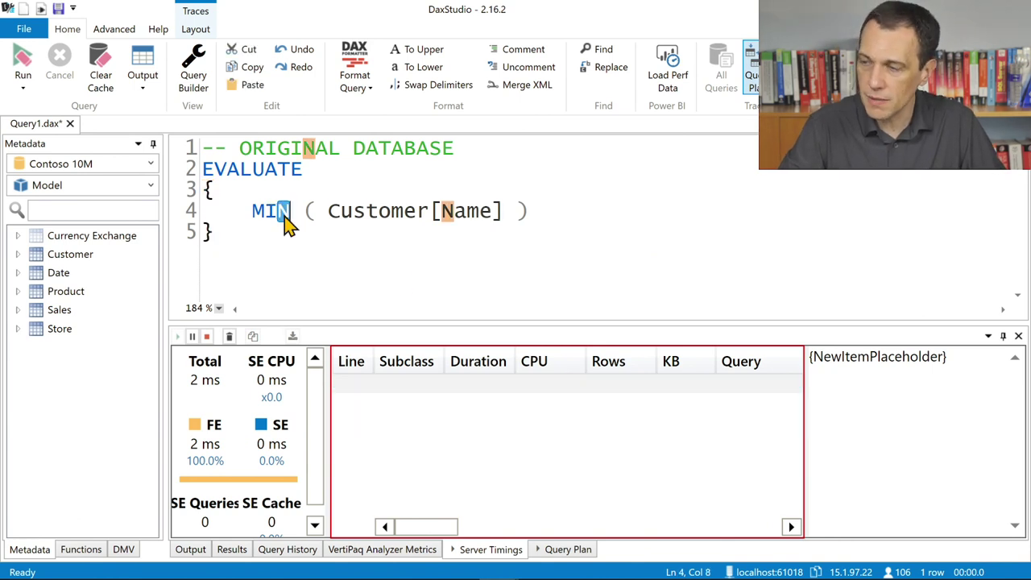
{"action": "key", "text": "Delete"}
{"action": "key", "text": "BackSpace"}
{"action": "type", "text": "AX"}
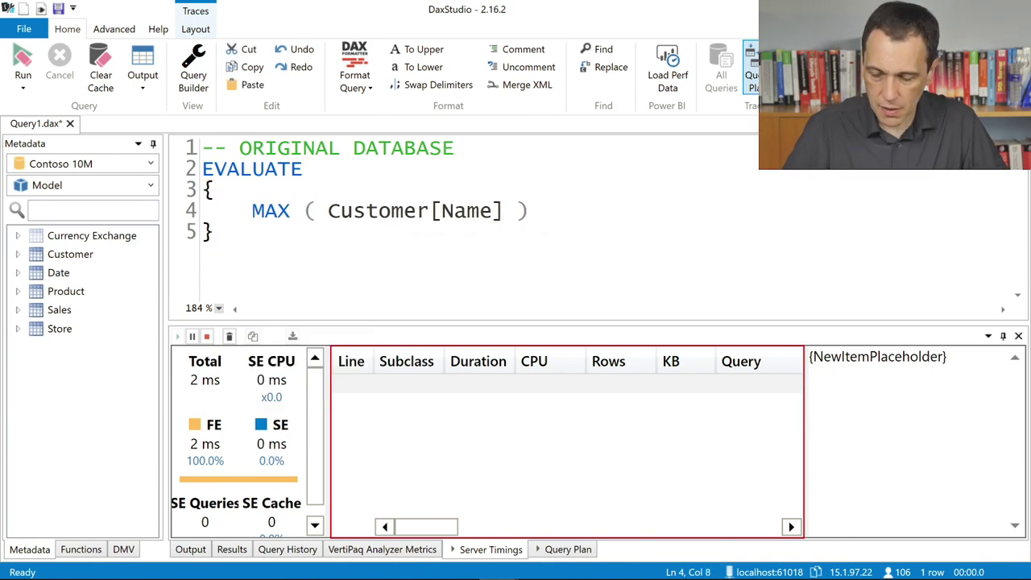
{"action": "key", "text": "F5"}
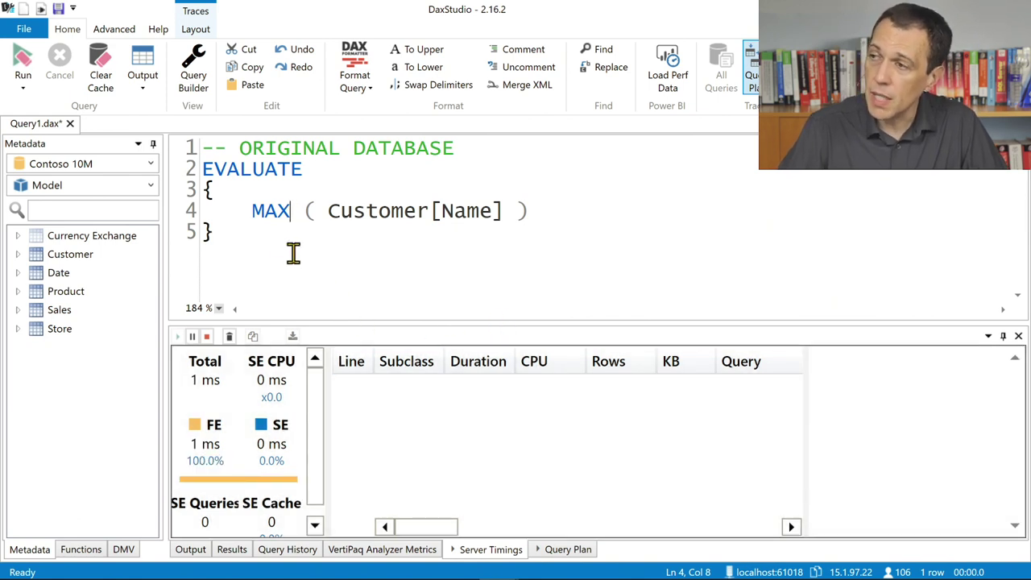
Step: Start a CALCULATE( call on a new line above the MAX expression in the Contoso 10M query
{"action": "left_click", "coordinate": [303, 188]}
{"action": "key", "text": "Return"}
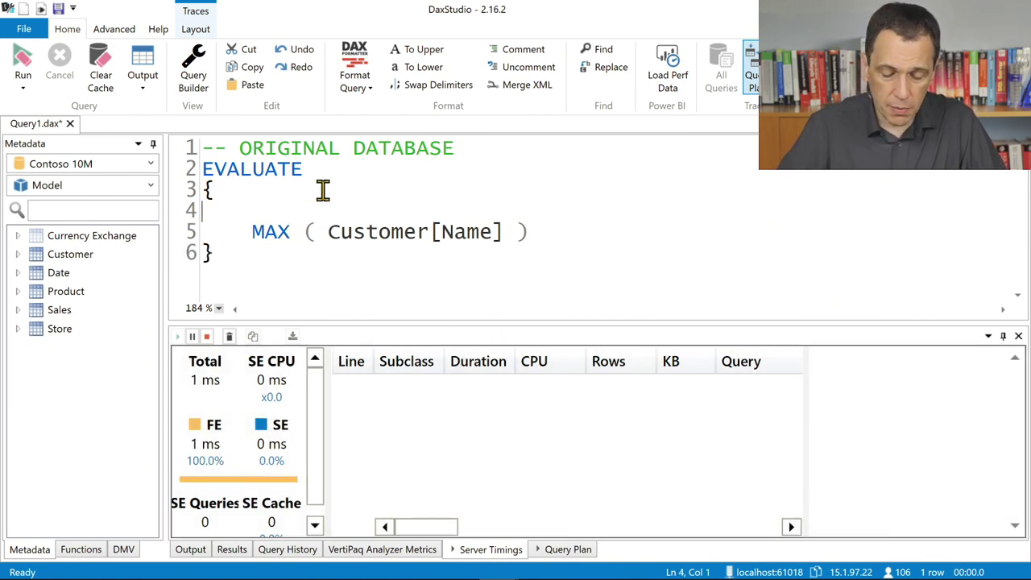
{"action": "type", "text": "CALC"}
{"action": "key", "text": "Tab"}
{"action": "type", "text": "("}
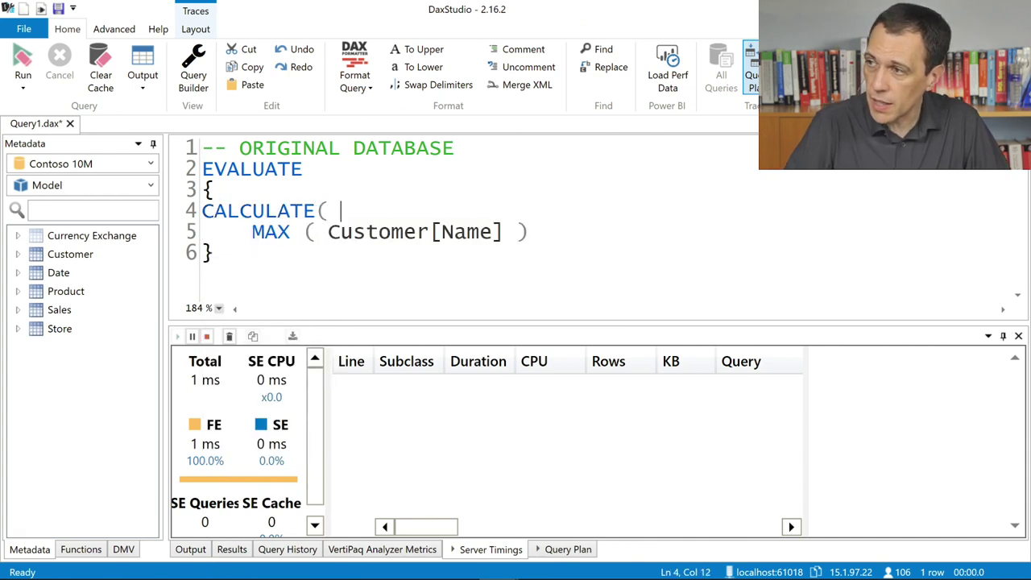
Step: Complete the CALCULATE around MAX with the filter CUstomer[Country] = "United States" and its closing parenthesis
{"action": "left_click", "coordinate": [548, 233]}
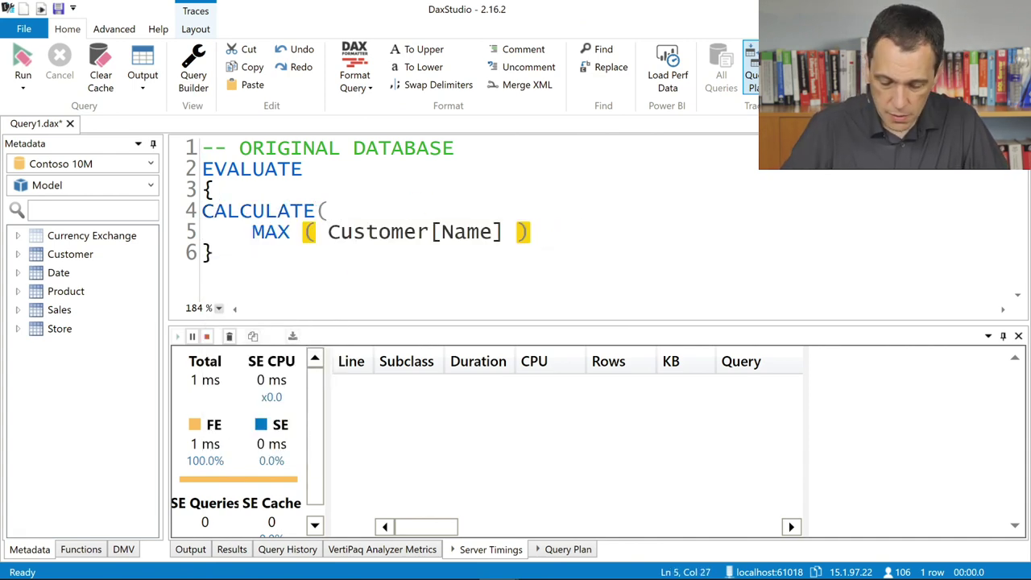
{"action": "type", "text": ","}
{"action": "key", "text": "Return"}
{"action": "type", "text": "CUstomer["}
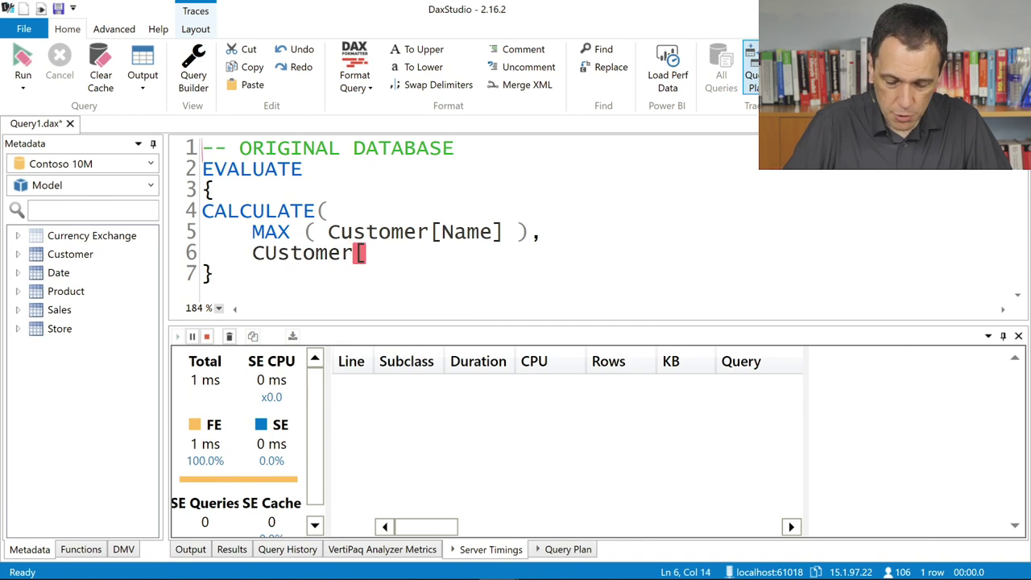
{"action": "type", "text": "Co"}
{"action": "key", "text": "Tab"}
{"action": "type", "text": "] "}
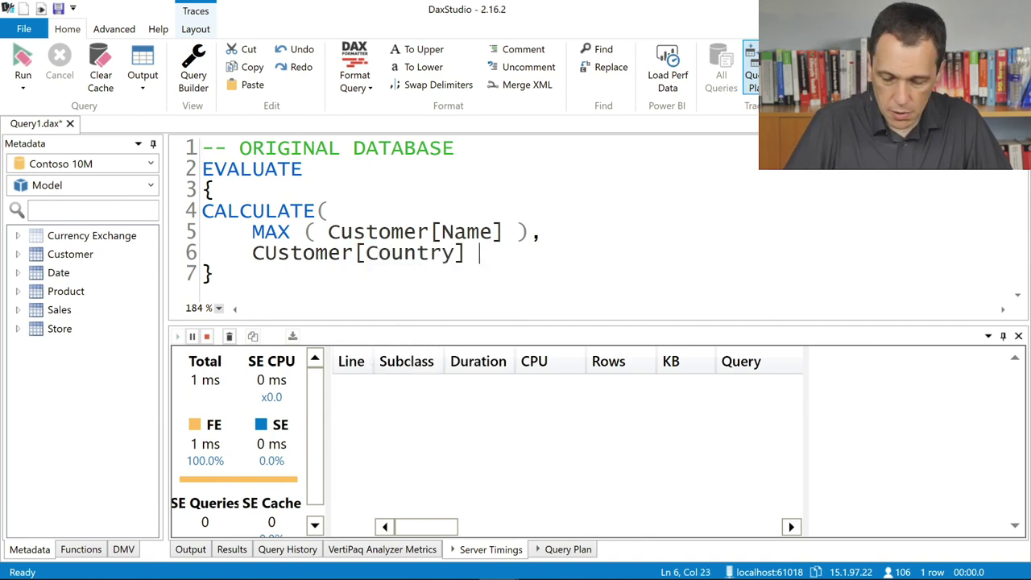
{"action": "type", "text": "= \"United State"}
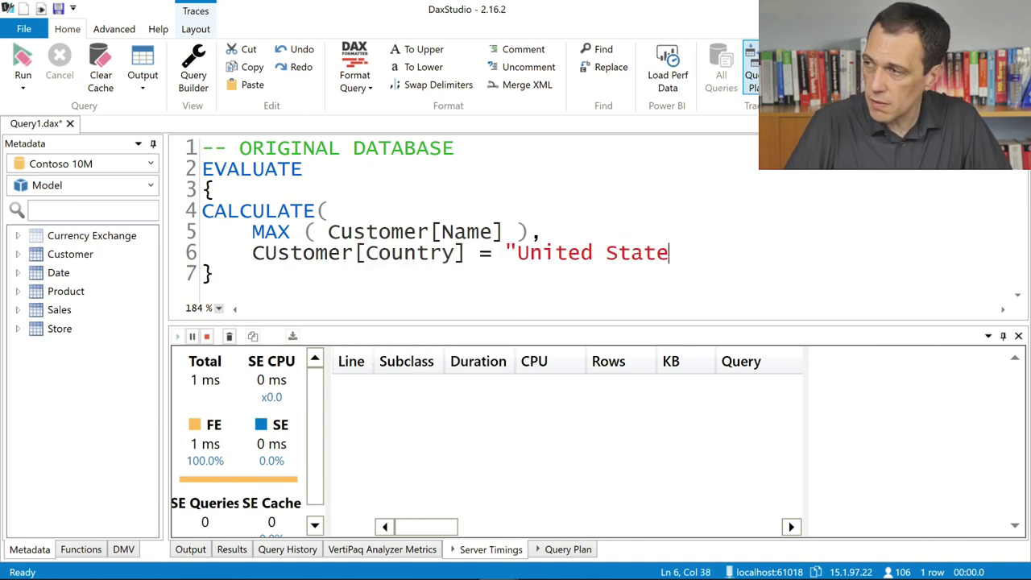
{"action": "type", "text": "s\""}
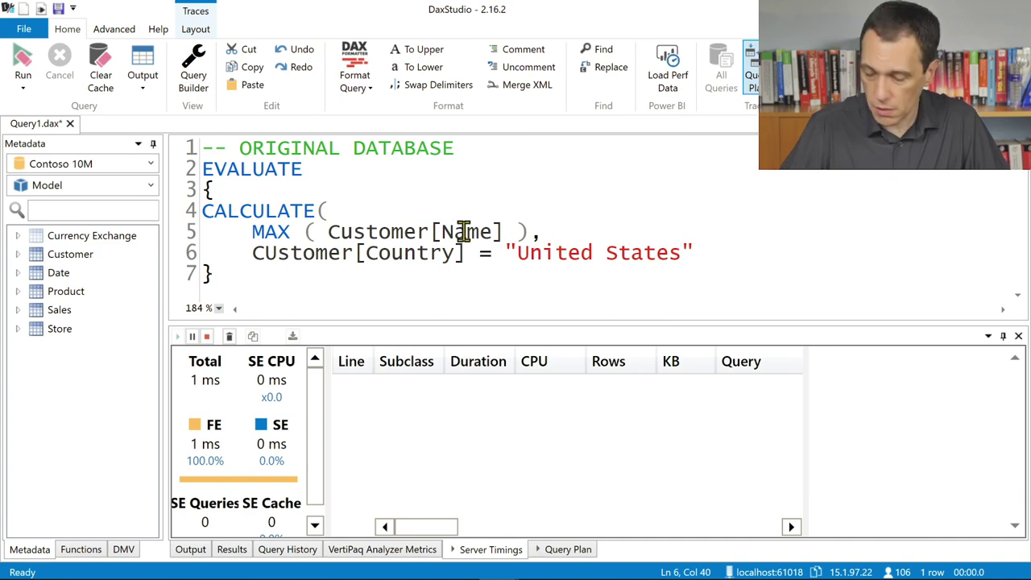
{"action": "key", "text": "Return"}
{"action": "type", "text": ")"}
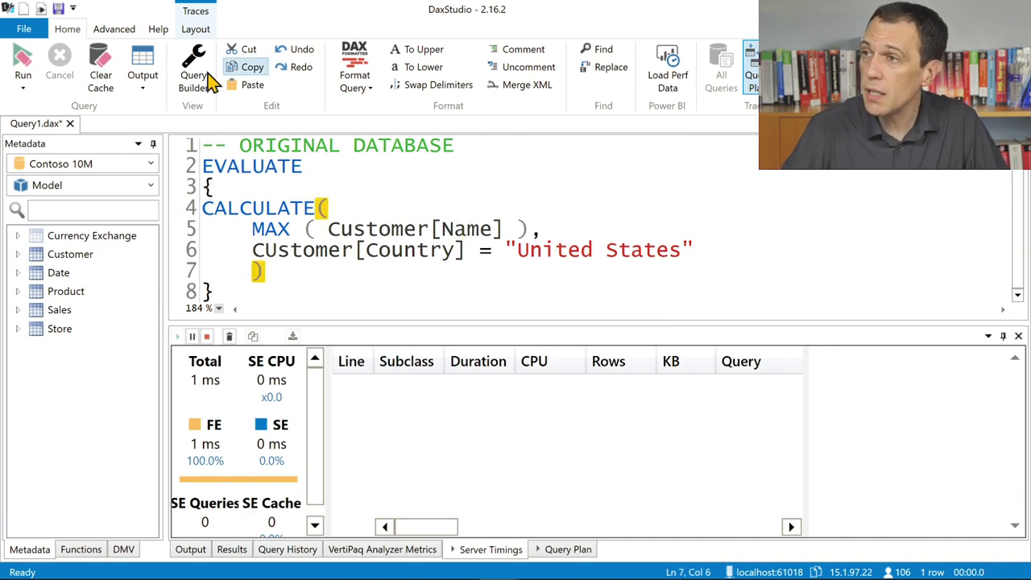
Step: Run the filtered MAX query on Contoso 10M, inspect its scan code and enlarge the server timings area
{"action": "left_click", "coordinate": [22, 61]}
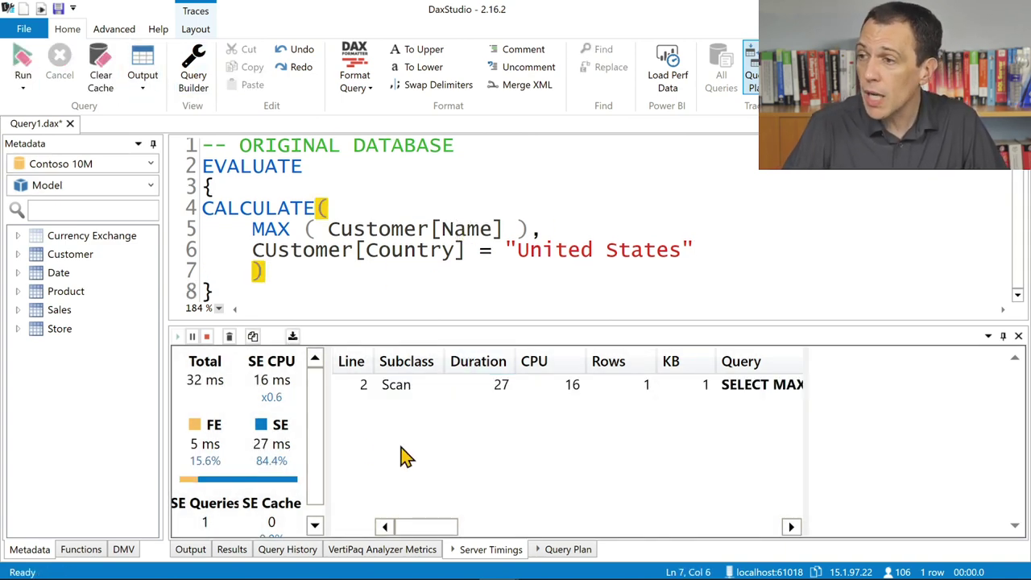
{"action": "left_click", "coordinate": [500, 390]}
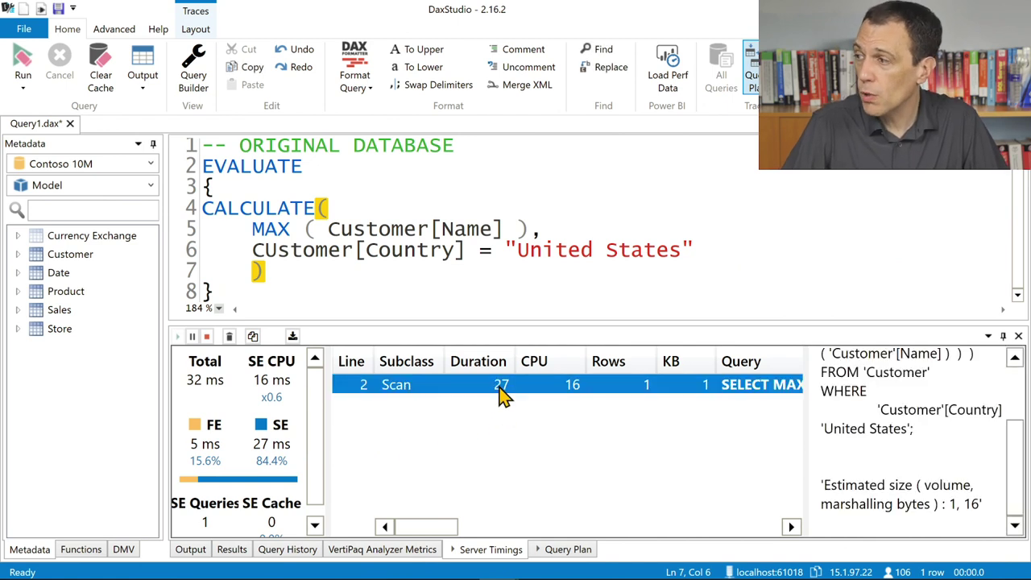
{"action": "scroll", "coordinate": [941, 427], "scroll_direction": "up", "scroll_amount": 2}
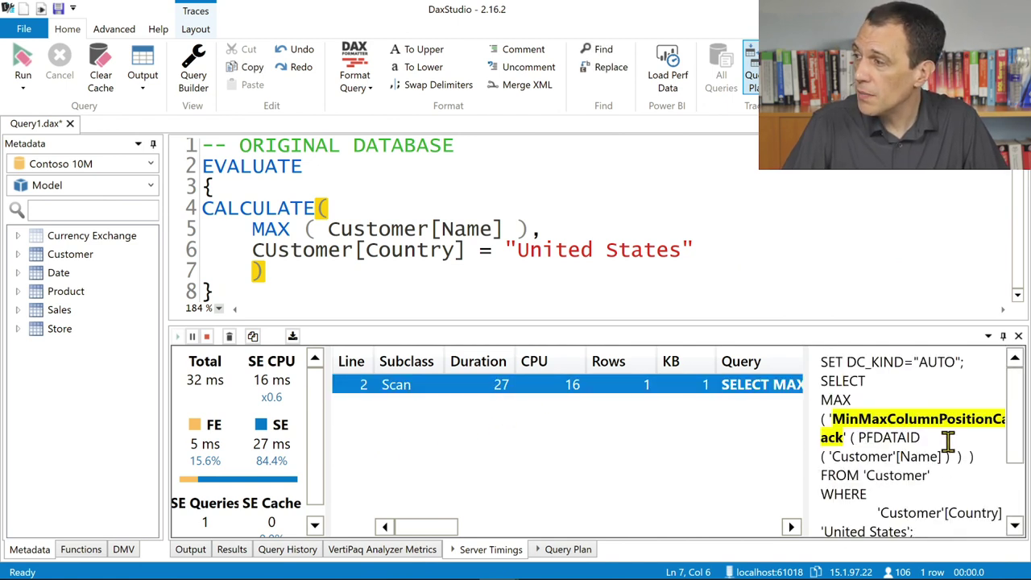
{"action": "left_click", "coordinate": [812, 443]}
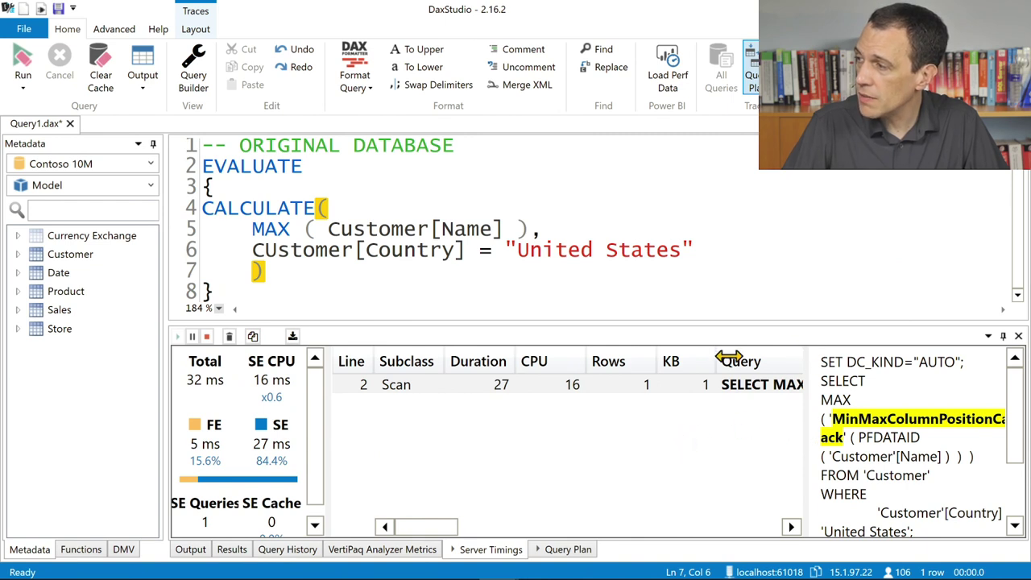
{"action": "left_click_drag", "start_coordinate": [732, 322], "coordinate": [739, 288]}
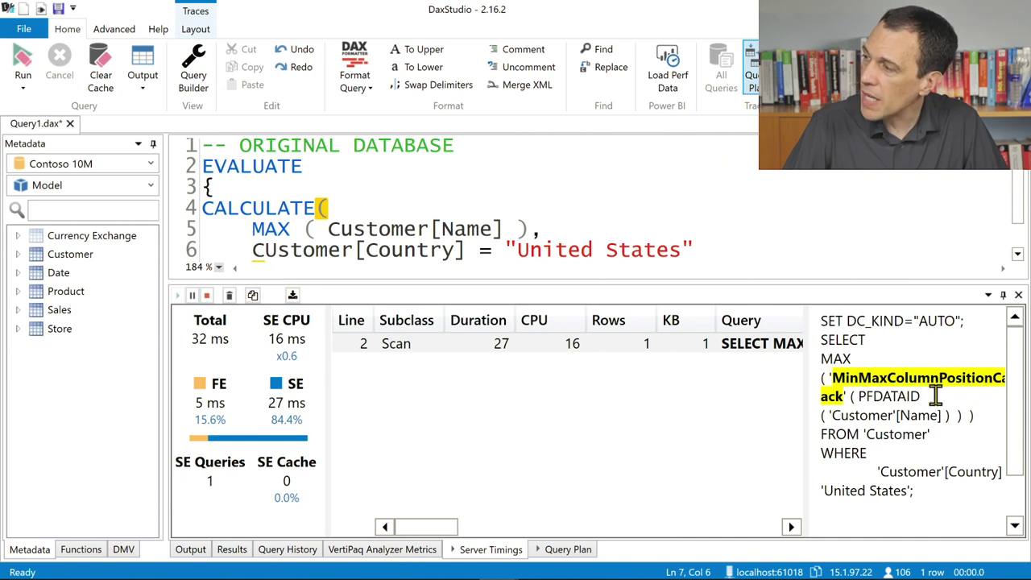
Step: Copy the CALCULATE expression from Contoso 10M over MIN ( Customer[Name] ) in the no MDX query
{"action": "scroll", "coordinate": [470, 227], "scroll_direction": "down", "scroll_amount": 1}
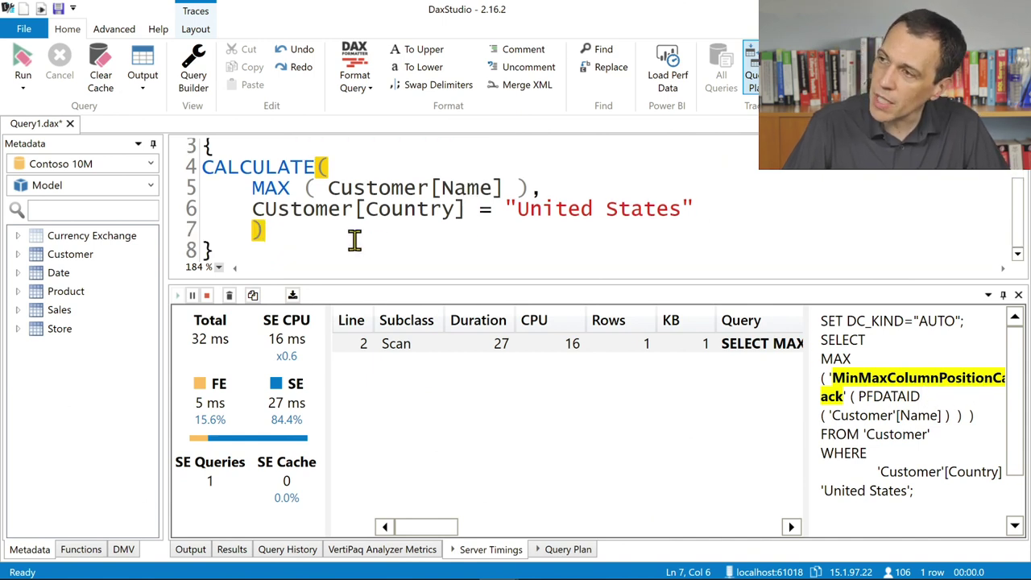
{"action": "left_click_drag", "start_coordinate": [322, 230], "coordinate": [184, 176]}
{"action": "key", "text": "ctrl+c"}
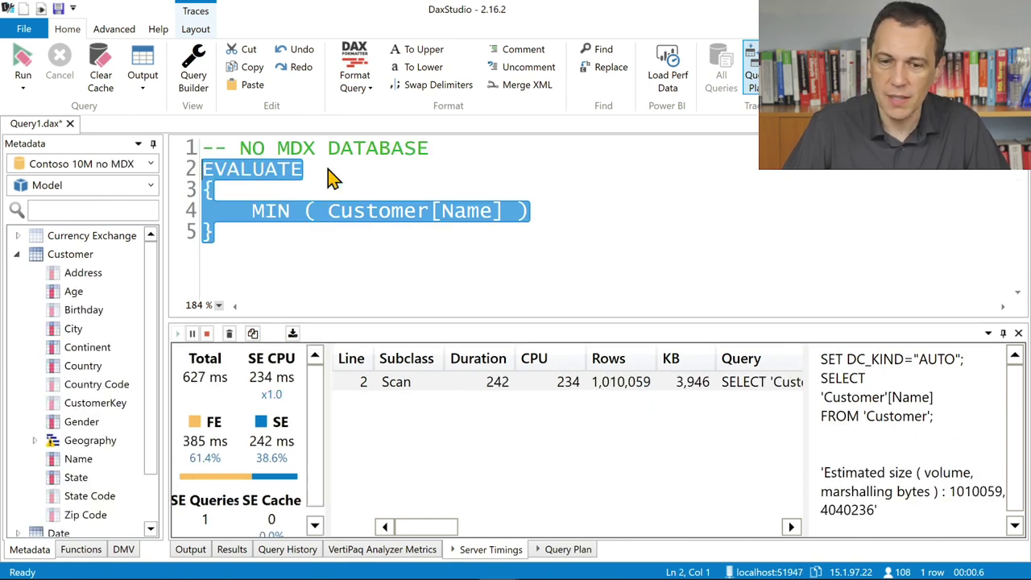
{"action": "left_click", "coordinate": [241, 215]}
{"action": "left_click_drag", "start_coordinate": [528, 211], "coordinate": [193, 222]}
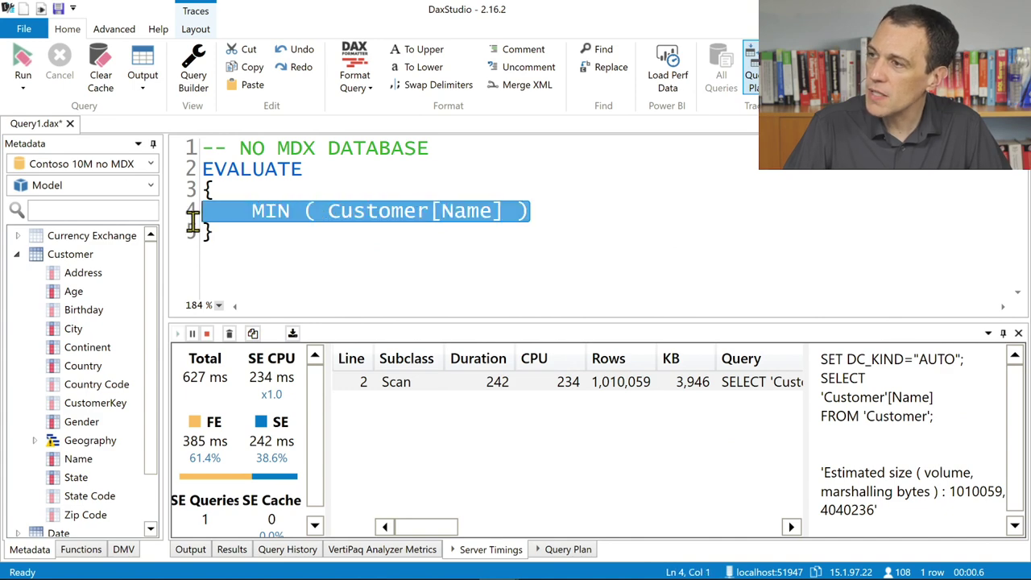
{"action": "key", "text": "ctrl+v"}
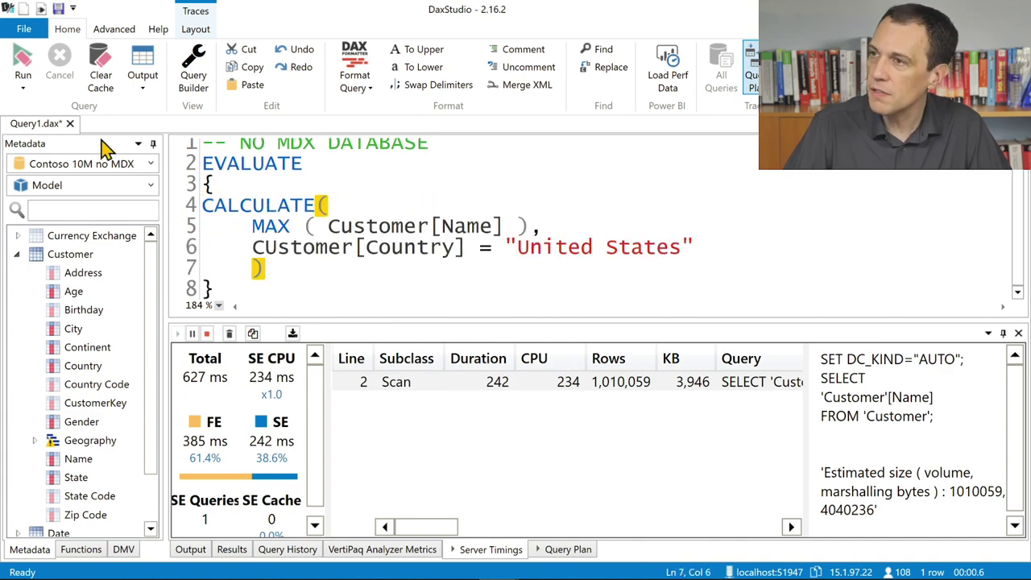
Step: Run the filtered MAX query on Contoso 10M no MDX and examine its scan's country filter and formula engine time
{"action": "left_click", "coordinate": [23, 66]}
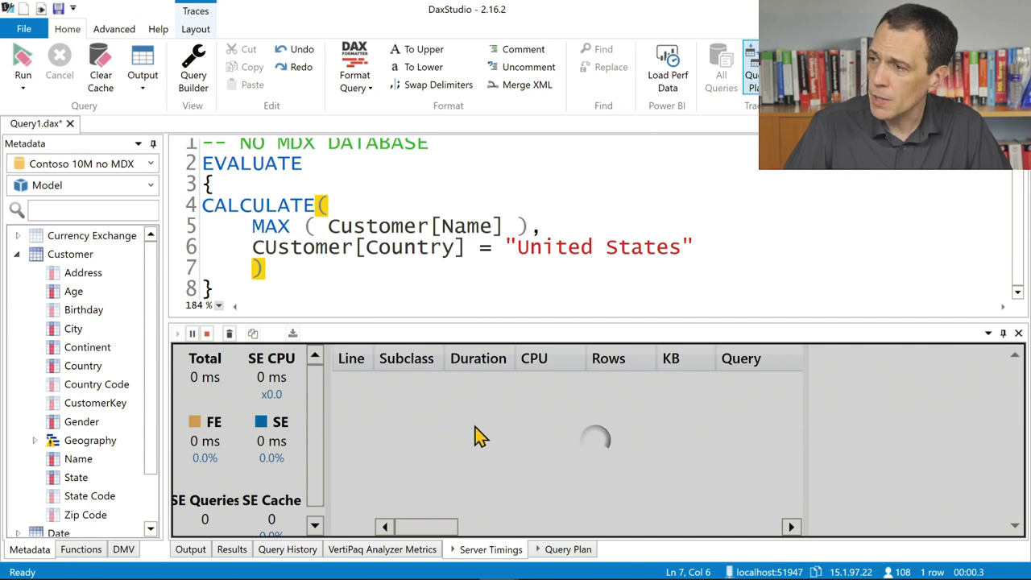
{"action": "left_click", "coordinate": [485, 389]}
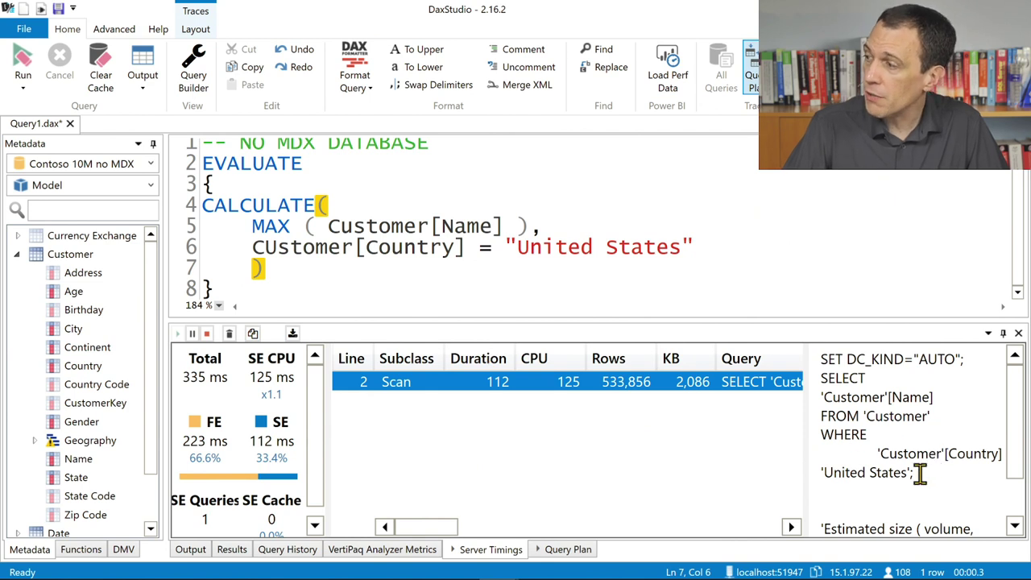
{"action": "left_click_drag", "start_coordinate": [918, 473], "coordinate": [832, 444]}
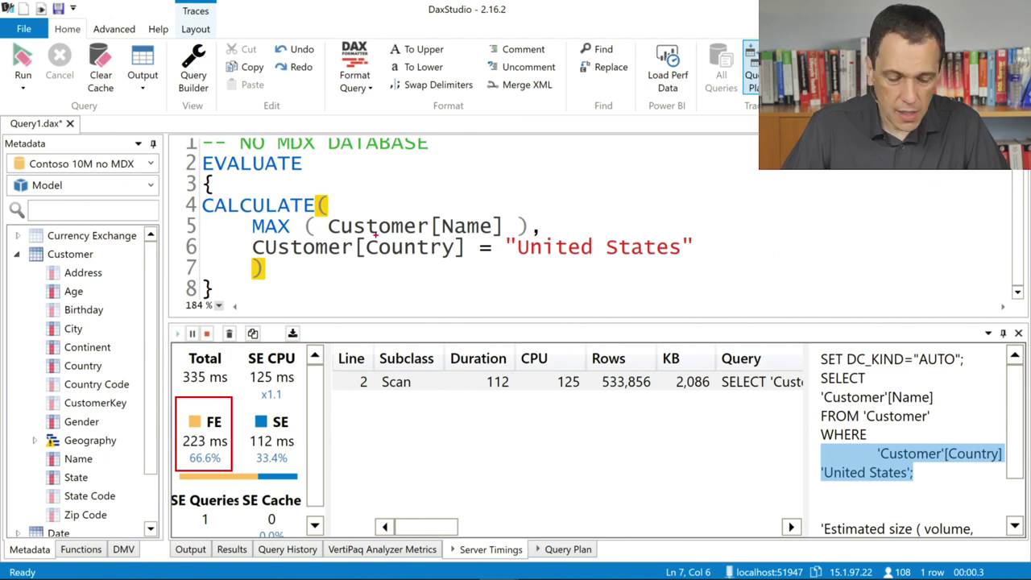
{"action": "key", "text": "Escape"}
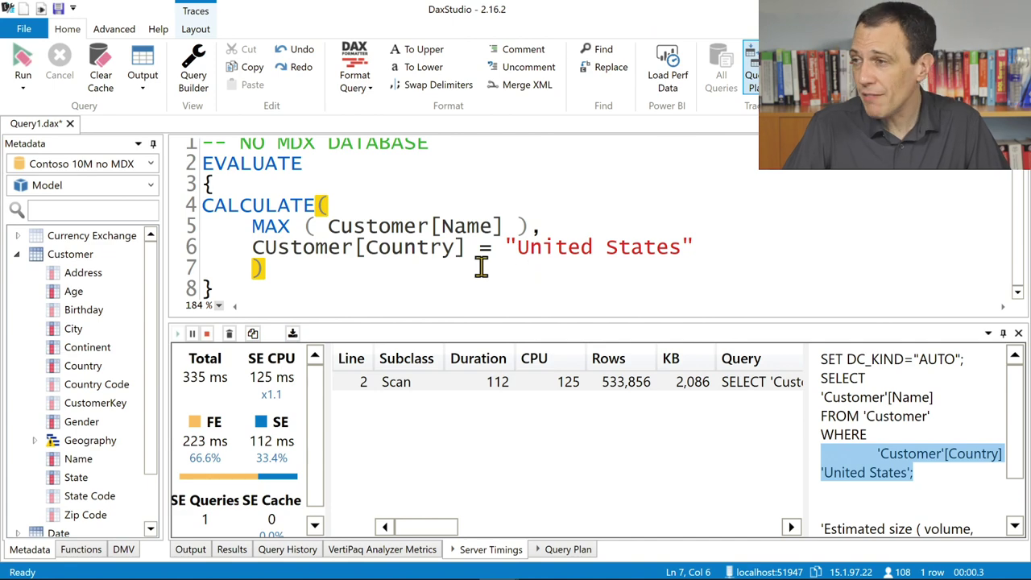
Step: Return to the Contoso 10M window and compare the MAX callback in its scan and its formula engine time
{"action": "left_click", "coordinate": [507, 348]}
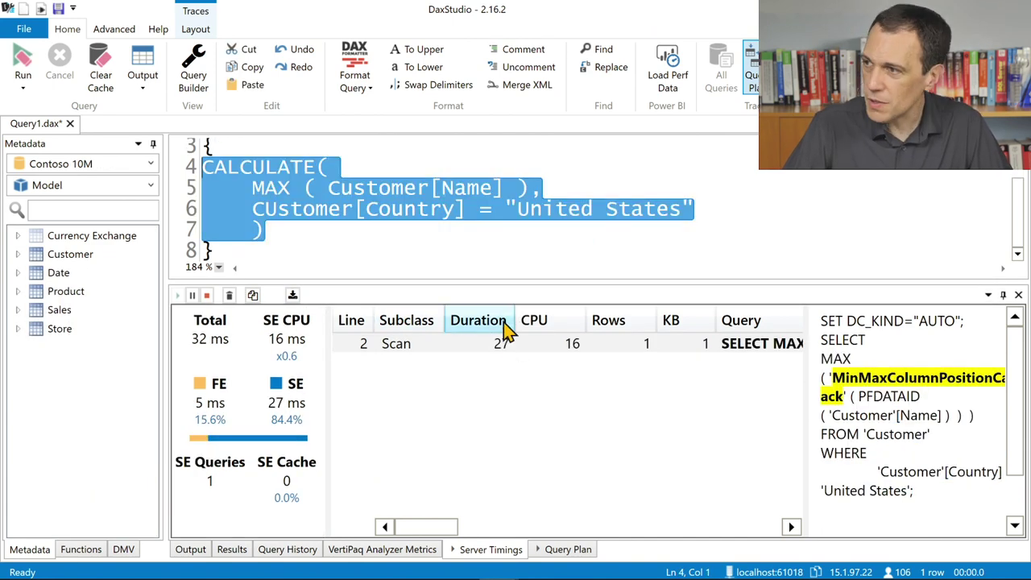
{"action": "left_click", "coordinate": [484, 238]}
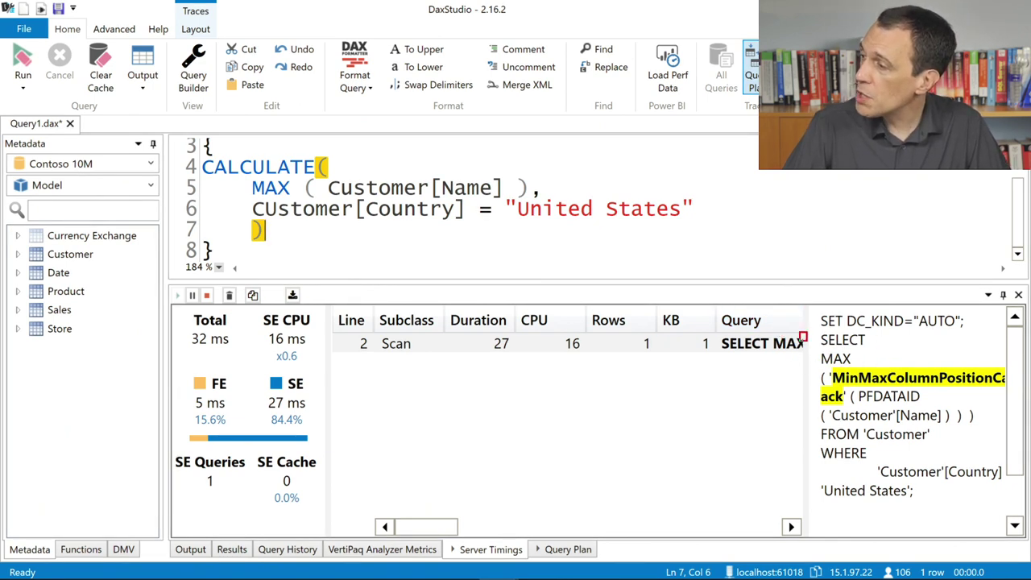
{"action": "left_click_drag", "start_coordinate": [801, 335], "coordinate": [1013, 423]}
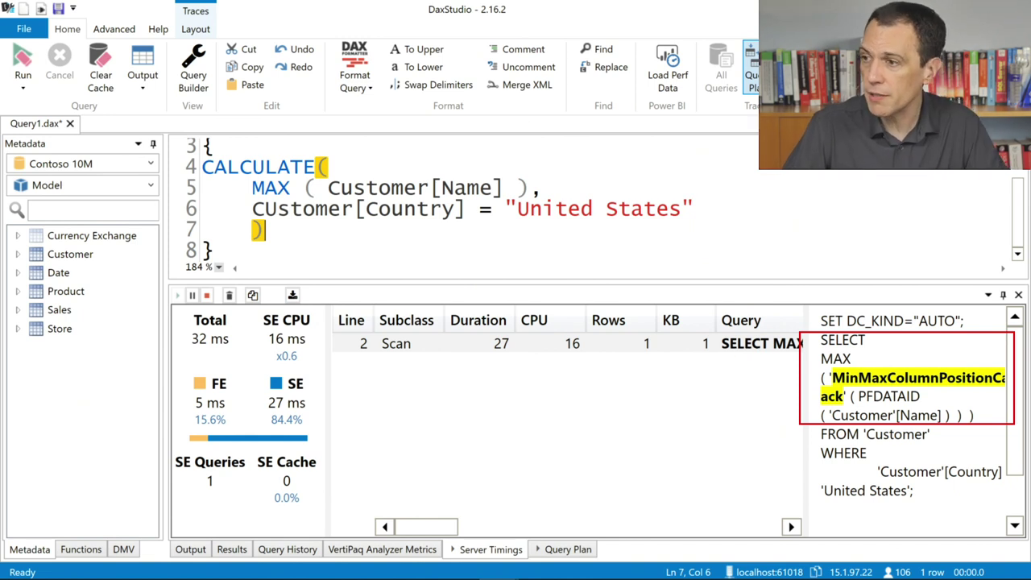
{"action": "mouse_move", "coordinate": [173, 365]}
{"action": "left_mouse_down"}
{"action": "mouse_move", "coordinate": [248, 410]}
{"action": "mouse_move", "coordinate": [256, 433]}
{"action": "left_mouse_up"}
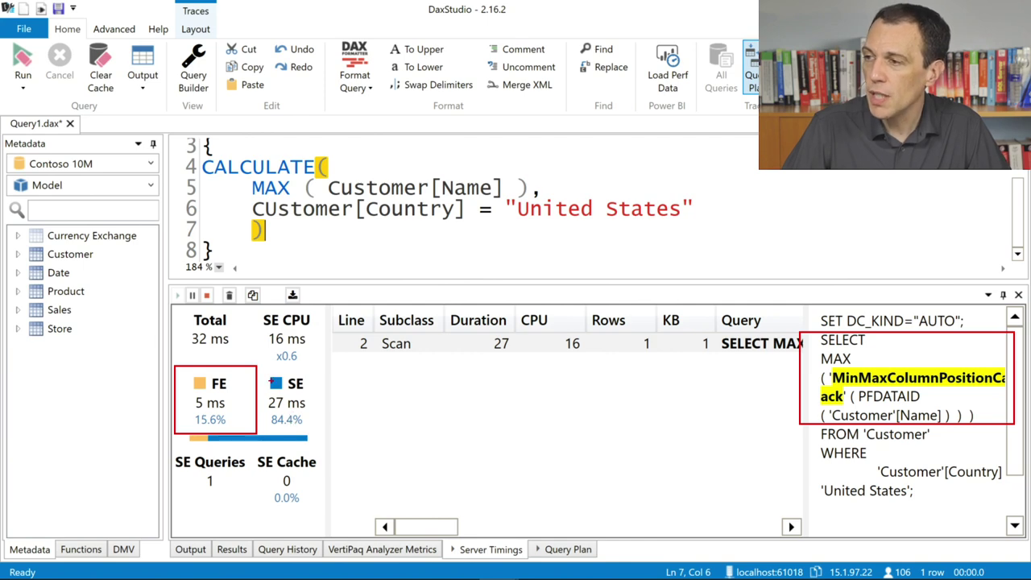
{"action": "key", "text": "Escape"}
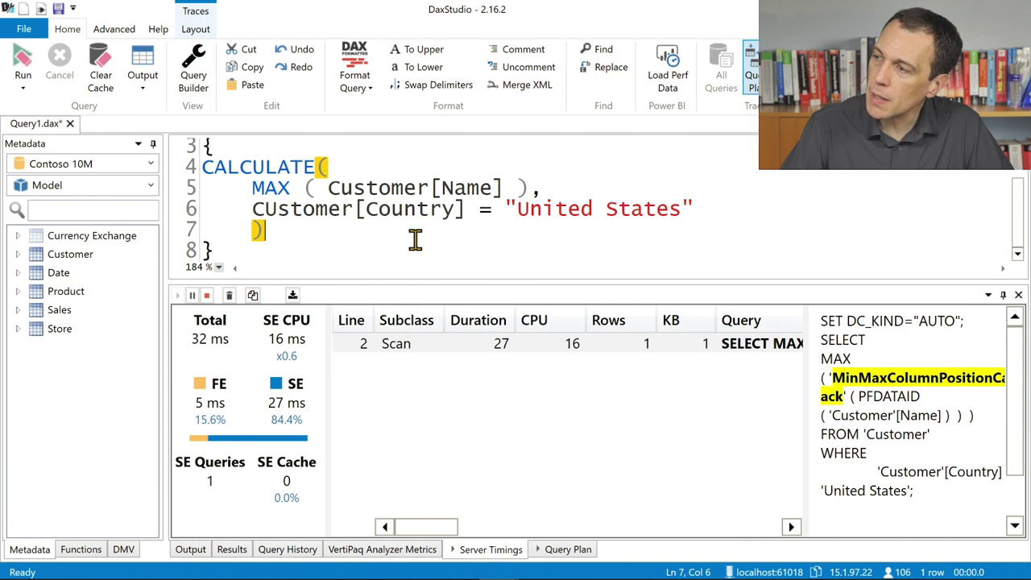
Step: Switch to Tabular Editor and inspect the Sales Amount measure's expression in the Sales table
{"action": "double_click", "coordinate": [273, 188]}
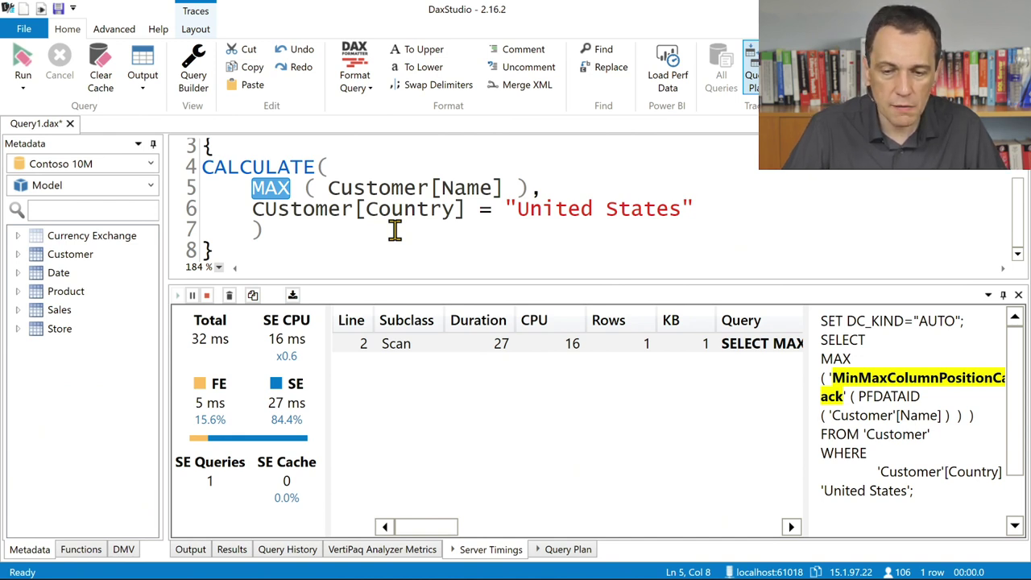
{"action": "key", "text": "alt+Tab"}
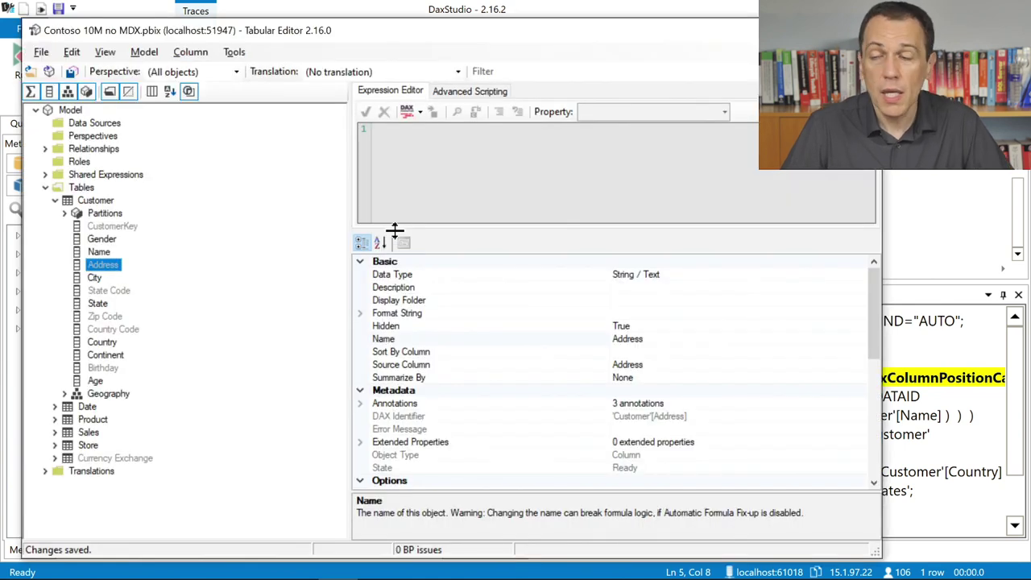
{"action": "left_click", "coordinate": [55, 201]}
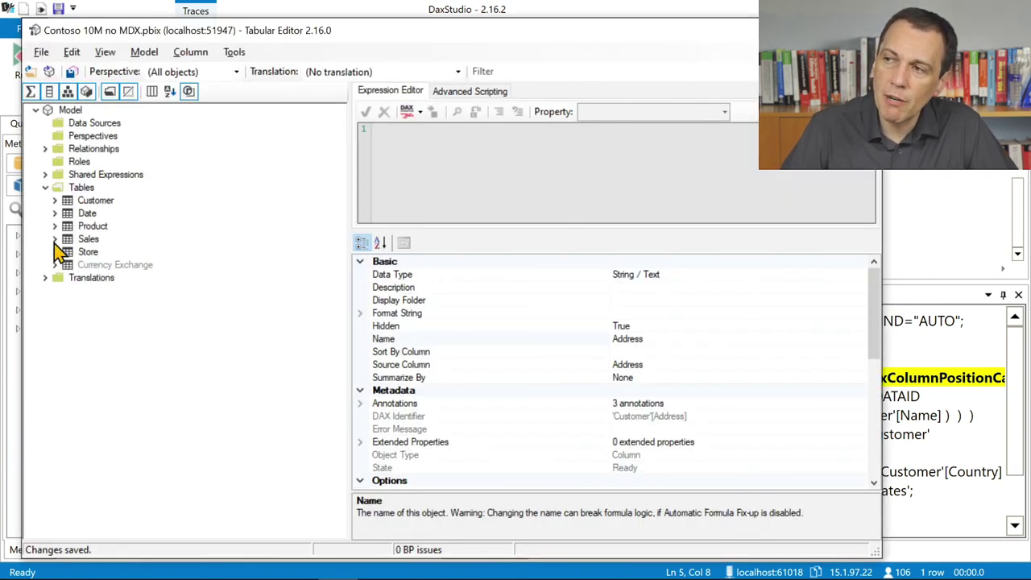
{"action": "left_click", "coordinate": [55, 240]}
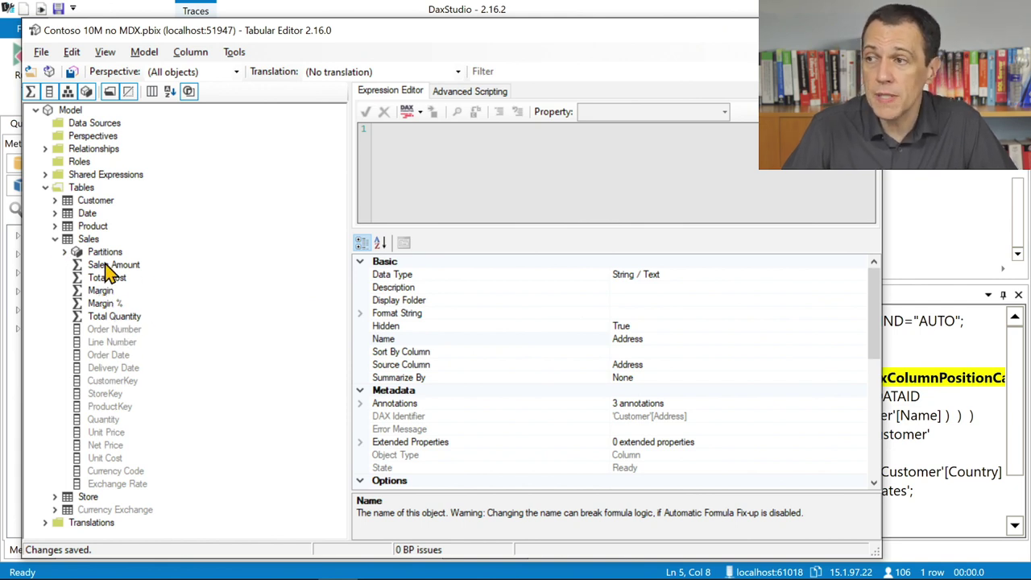
{"action": "left_click", "coordinate": [109, 266]}
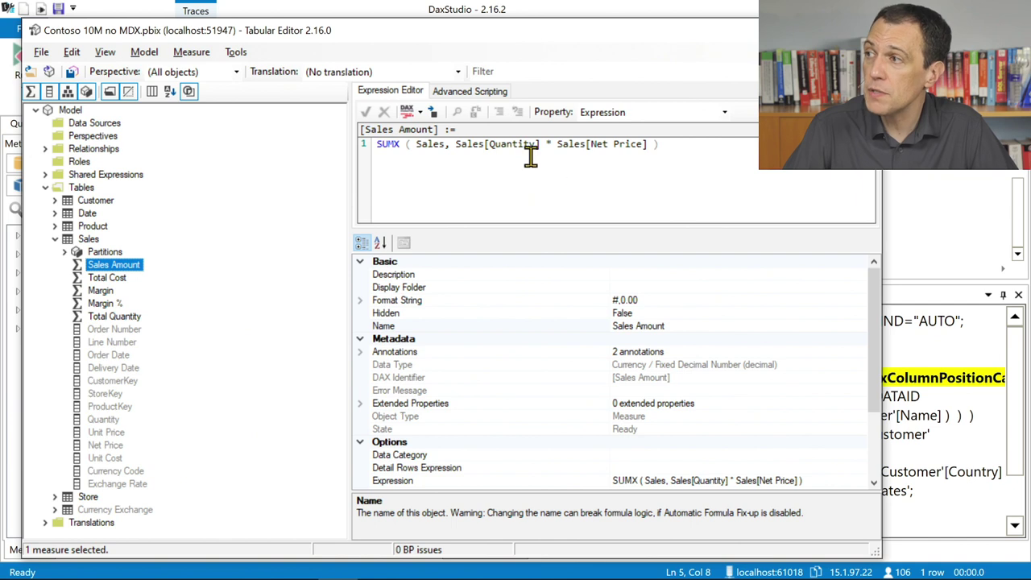
Step: Set Available In MDX to False for the Quantity column of the Sales table
{"action": "left_click", "coordinate": [105, 419]}
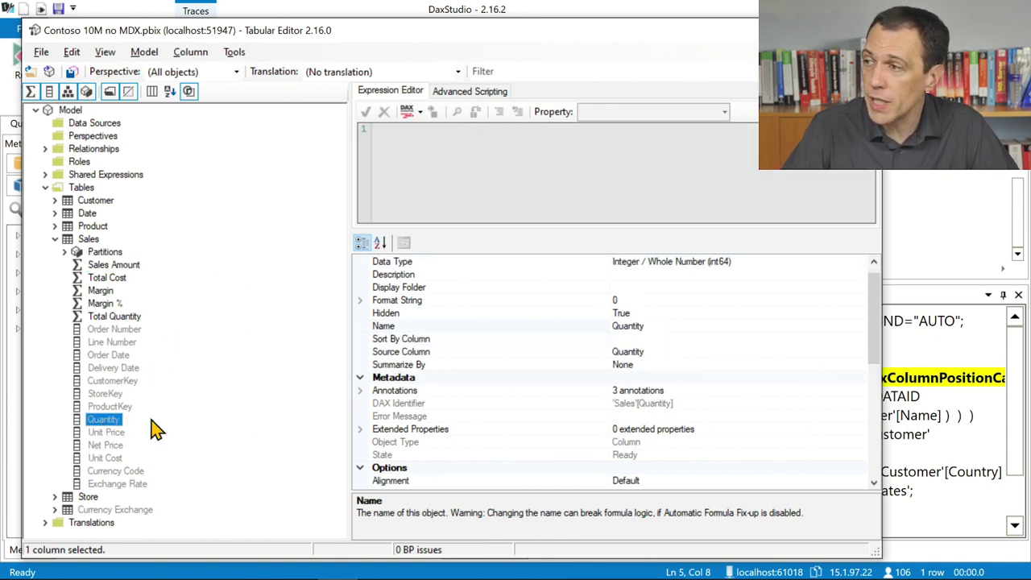
{"action": "scroll", "coordinate": [693, 383], "scroll_direction": "up", "scroll_amount": 1}
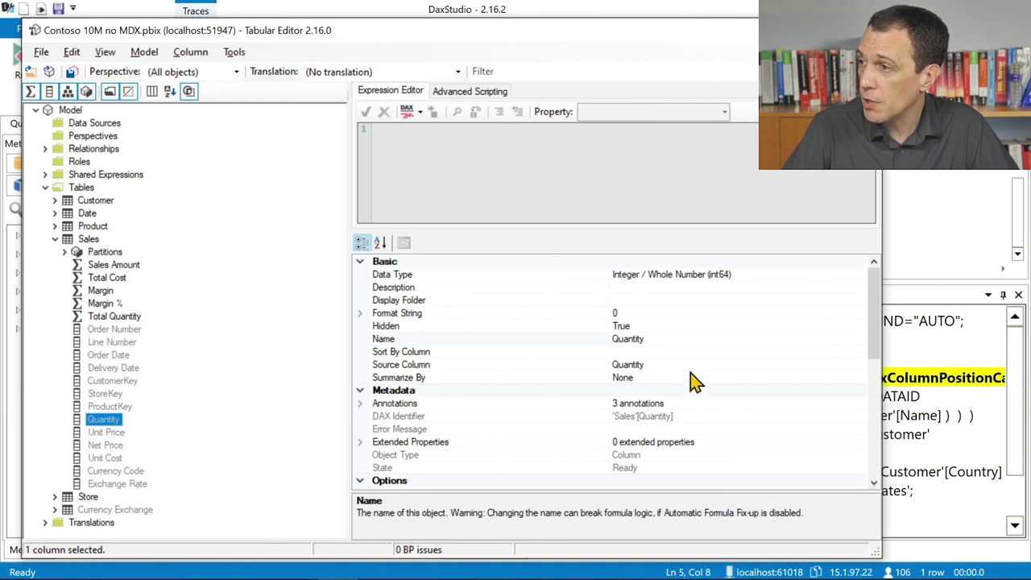
{"action": "scroll", "coordinate": [693, 382], "scroll_direction": "down", "scroll_amount": 2}
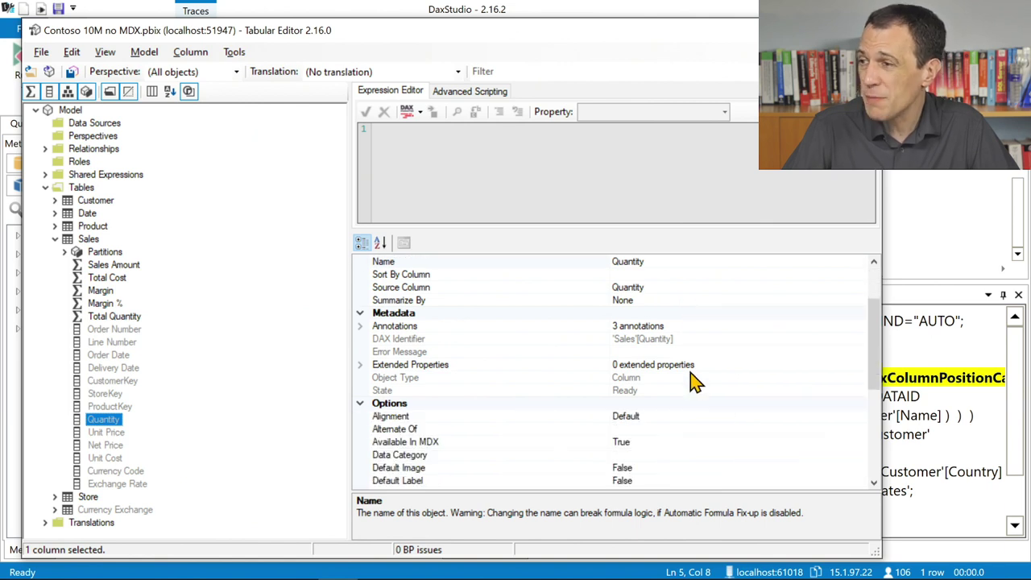
{"action": "double_click", "coordinate": [677, 441]}
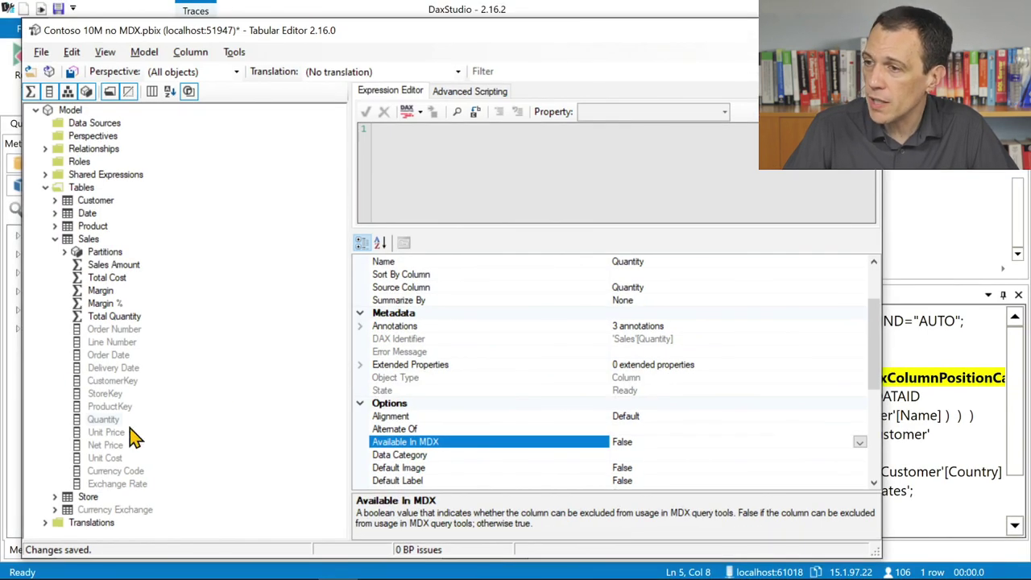
Step: Set Available In MDX to False for the Sales table's Net Price column and save the model changes
{"action": "left_click", "coordinate": [113, 445]}
{"action": "left_click", "coordinate": [654, 441]}
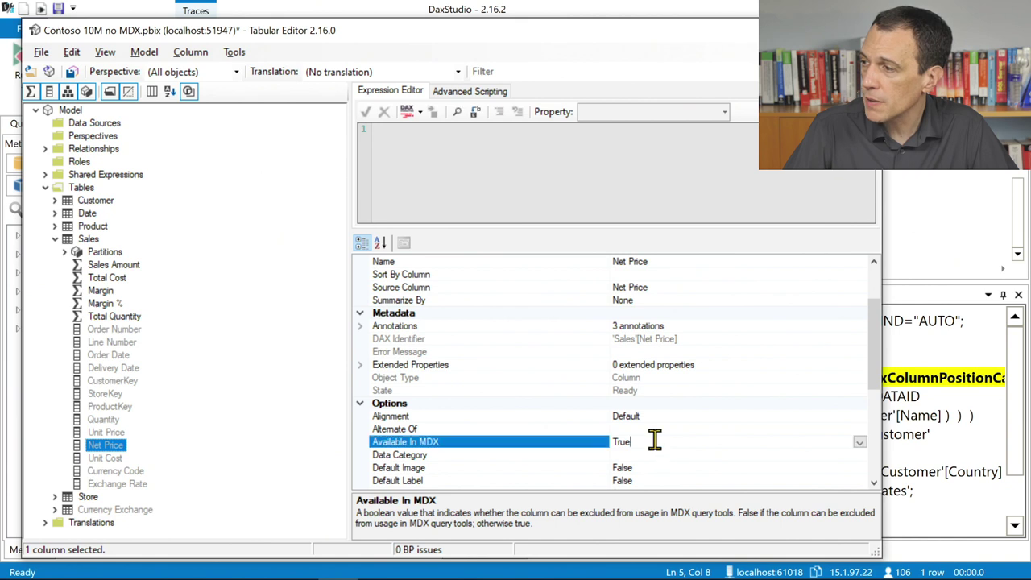
{"action": "key", "text": "ctrl+s"}
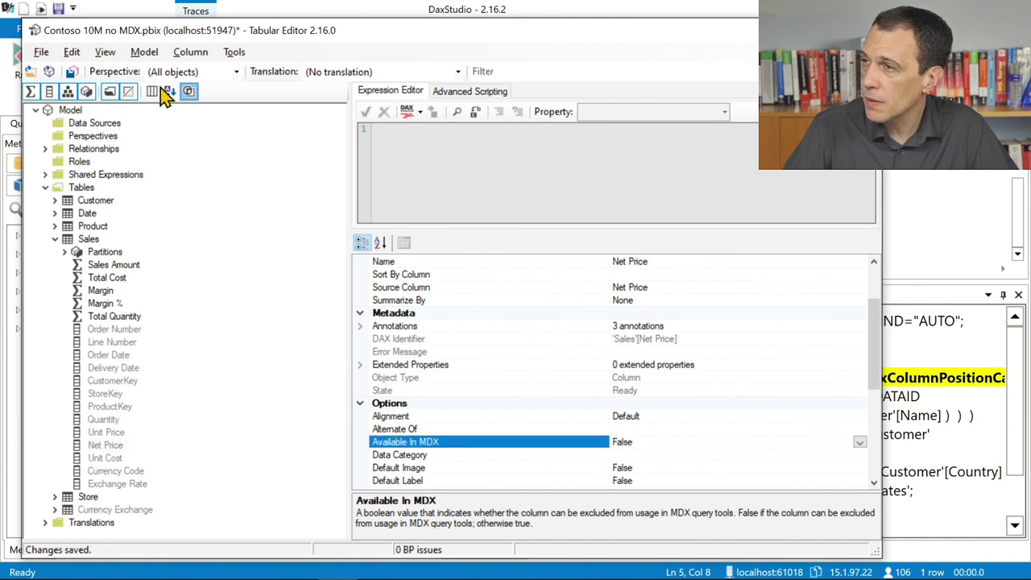
{"action": "left_click", "coordinate": [41, 53]}
{"action": "left_click", "coordinate": [61, 113]}
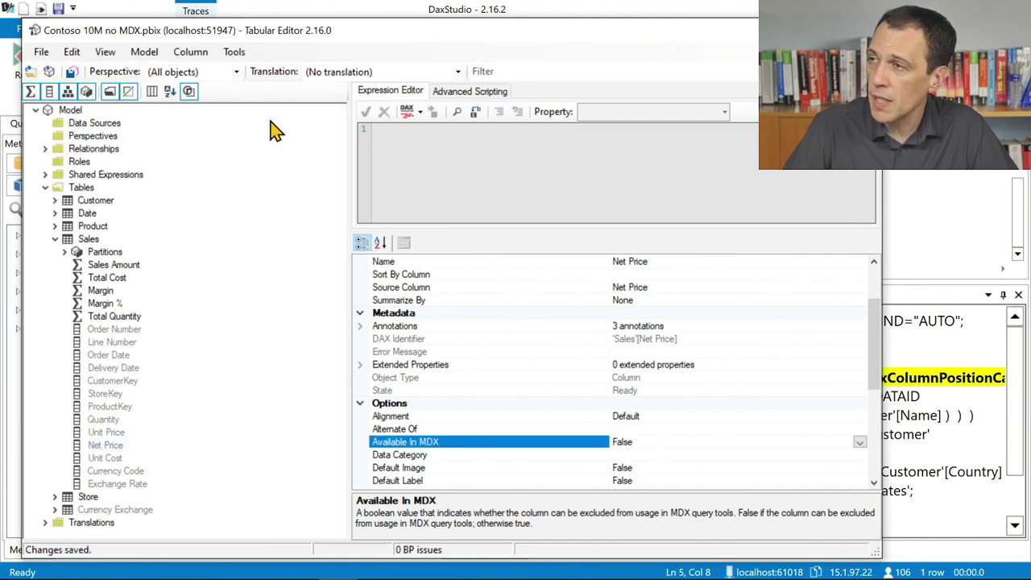
Step: Switch to DAX Studio, replace the CALCULATE expression in the Contoso 10M query with [Sales Amount], and run it twice
{"action": "left_click", "coordinate": [392, 14]}
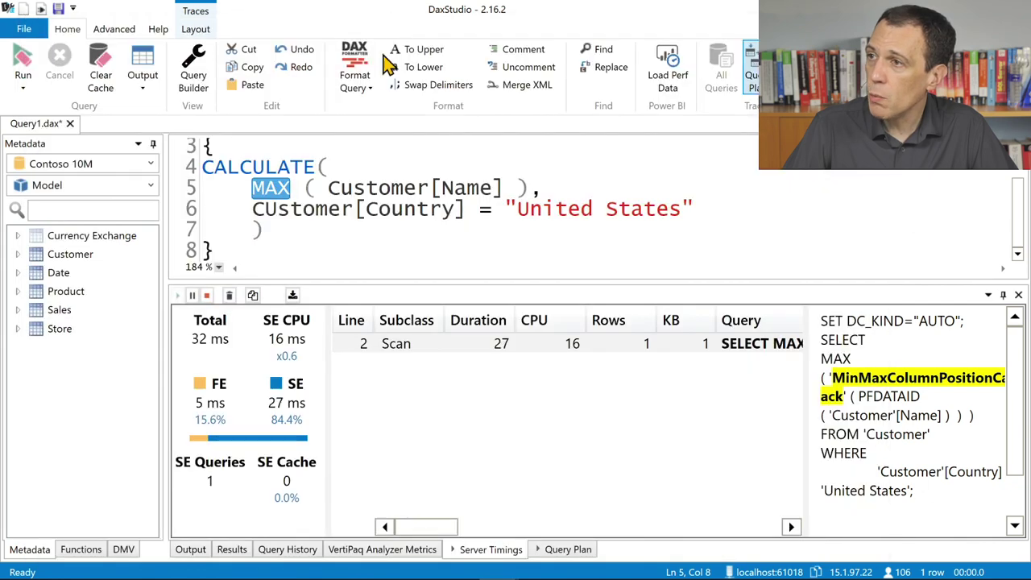
{"action": "scroll", "coordinate": [345, 187], "scroll_direction": "up", "scroll_amount": 1}
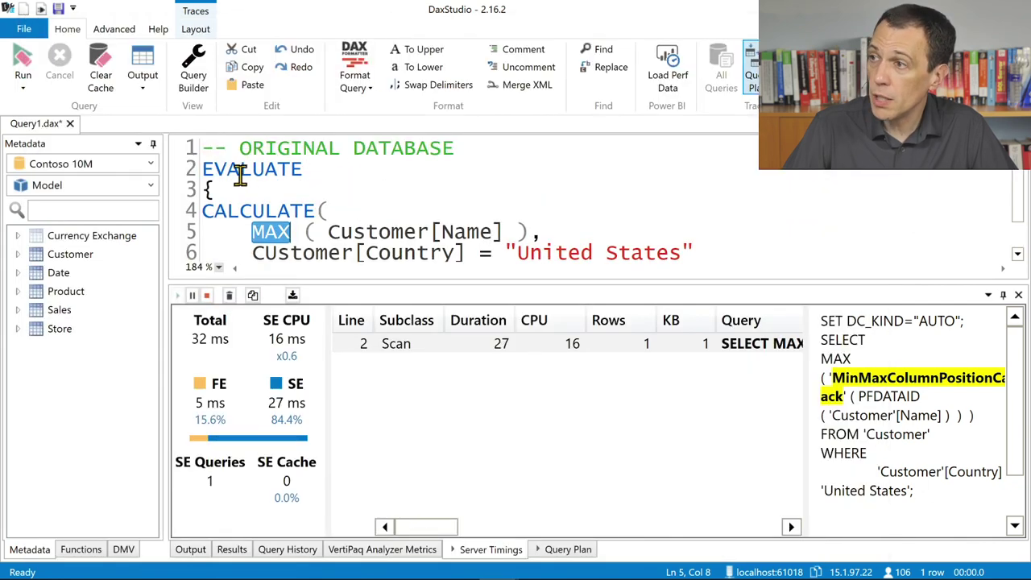
{"action": "left_click_drag", "start_coordinate": [230, 191], "coordinate": [539, 225]}
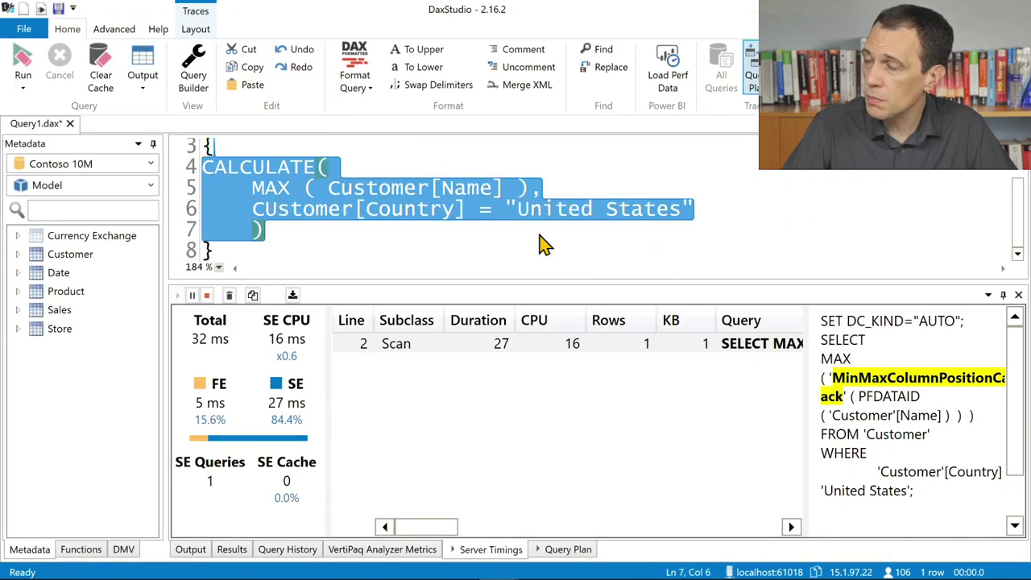
{"action": "type", "text": "[Sa"}
{"action": "key", "text": "Tab"}
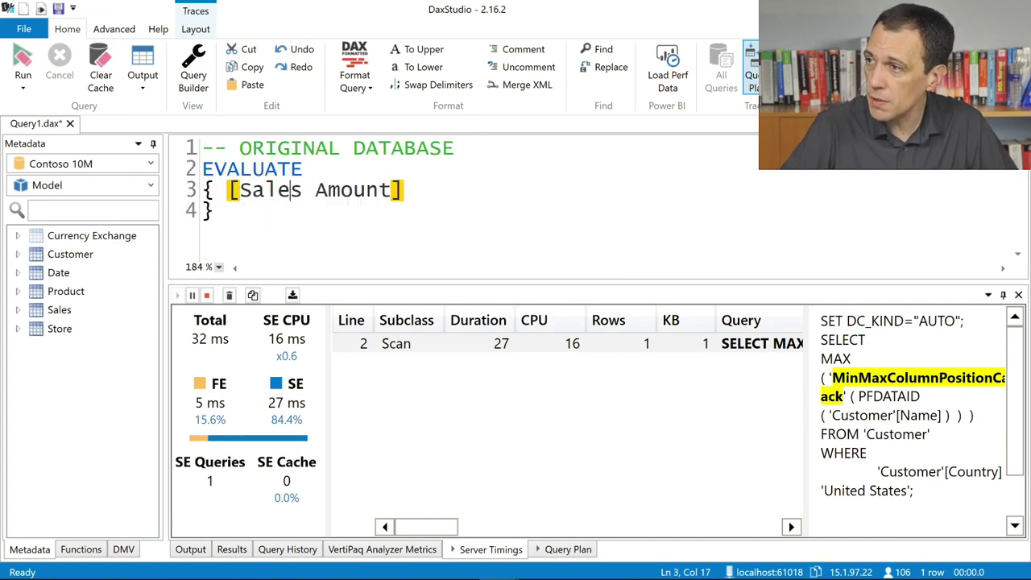
{"action": "left_click", "coordinate": [24, 62]}
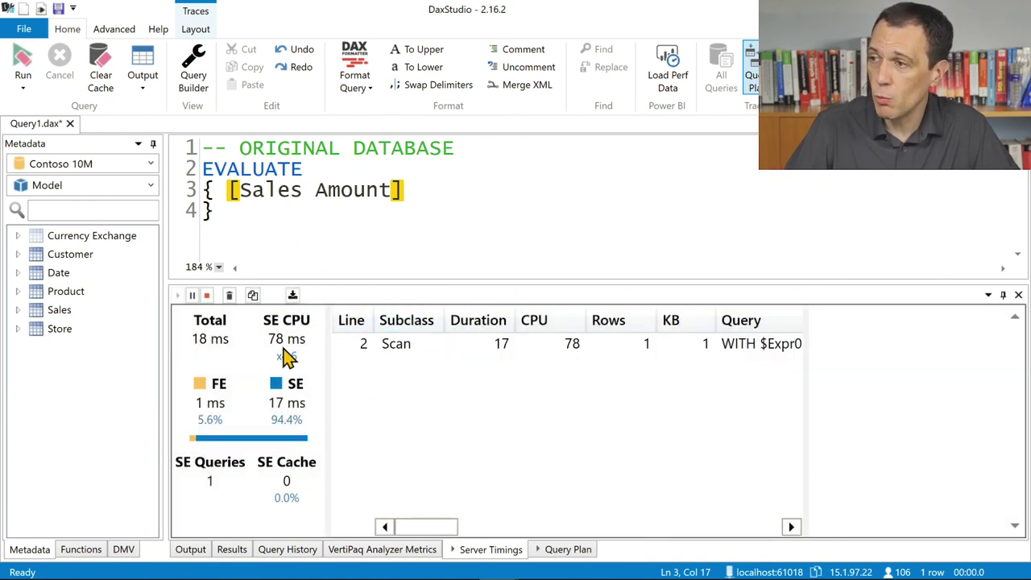
{"action": "left_click", "coordinate": [24, 58]}
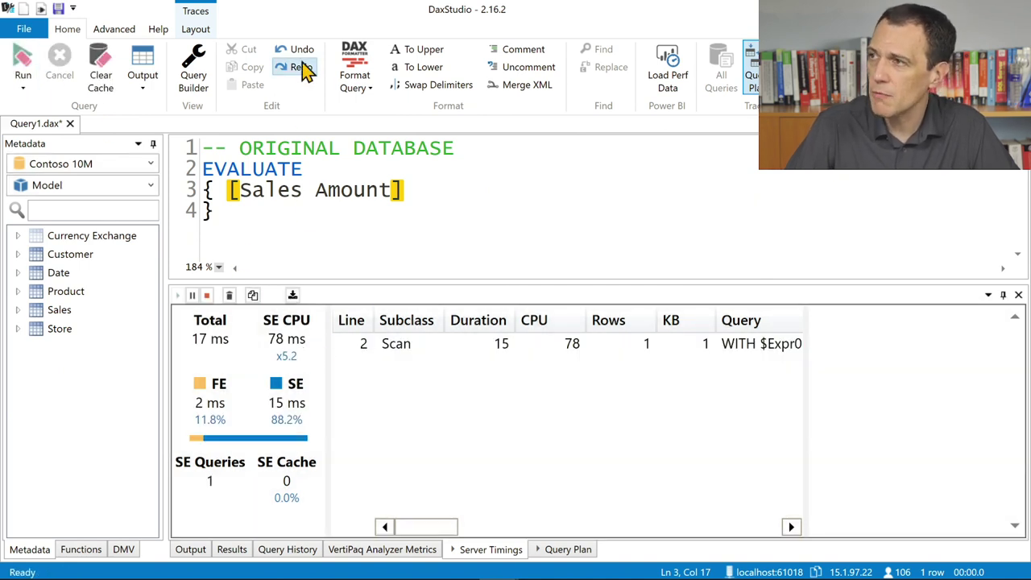
Step: Copy the EVALUATE { [Sales Amount] } query from Contoso 10M over the existing query in the Contoso 10M no MDX window
{"action": "left_click_drag", "start_coordinate": [460, 246], "coordinate": [205, 173]}
{"action": "key", "text": "ctrl+c"}
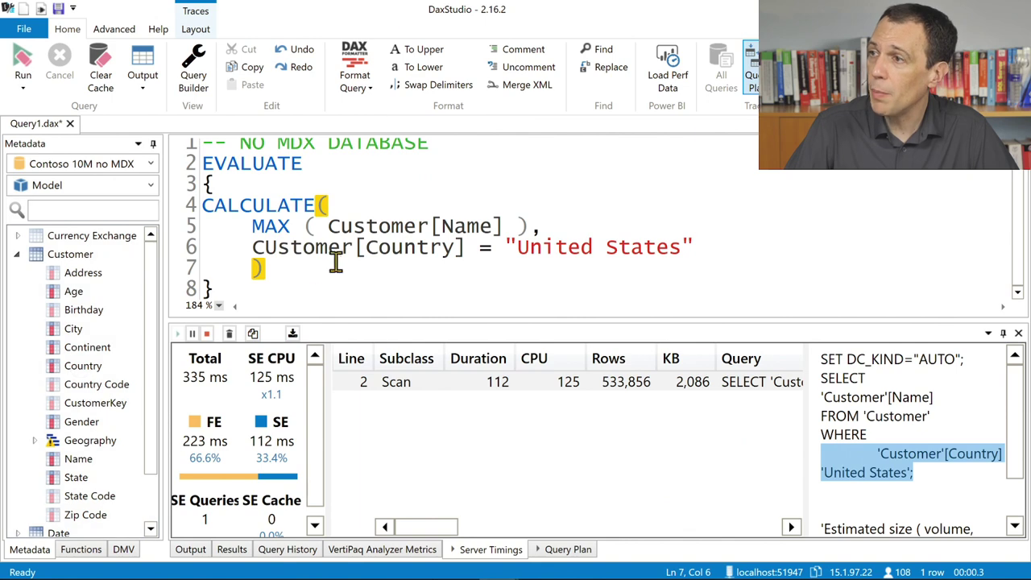
{"action": "left_click_drag", "start_coordinate": [299, 287], "coordinate": [198, 165]}
{"action": "key", "text": "ctrl+v"}
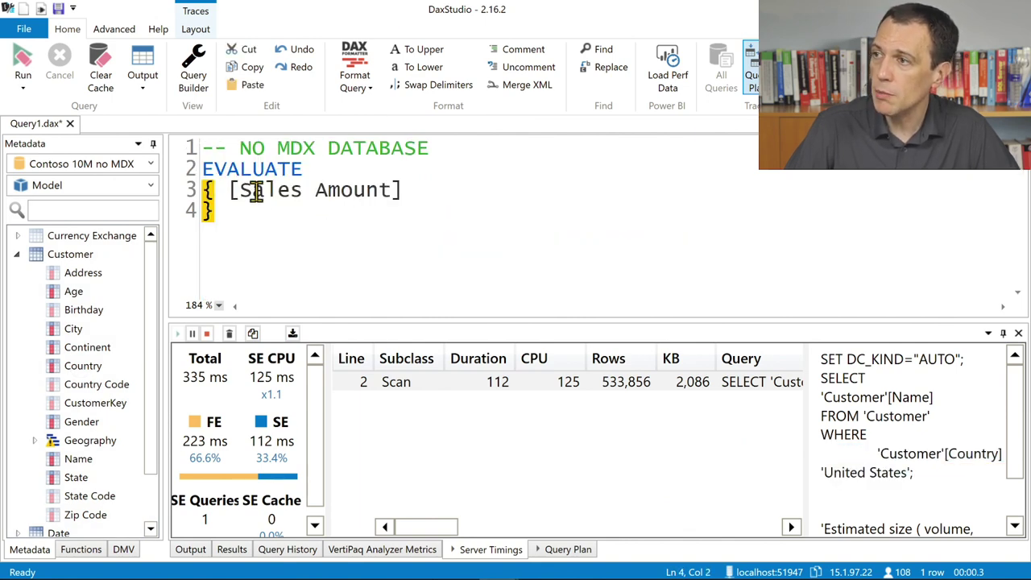
Step: Run the [Sales Amount] query twice on Contoso 10M no MDX and compare its server timings with those of Contoso 10M
{"action": "left_click", "coordinate": [23, 62]}
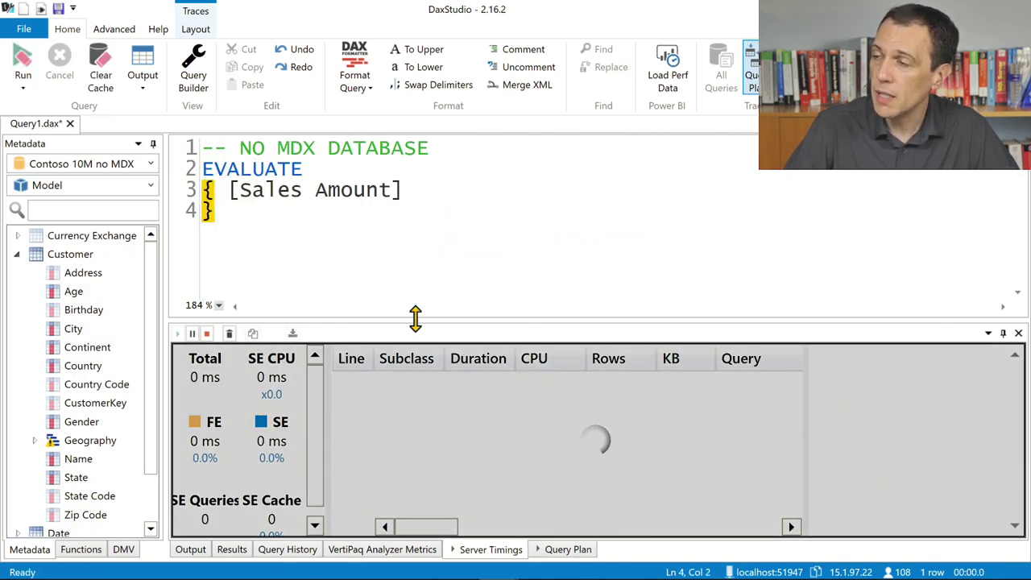
{"action": "key", "text": "alt+Tab"}
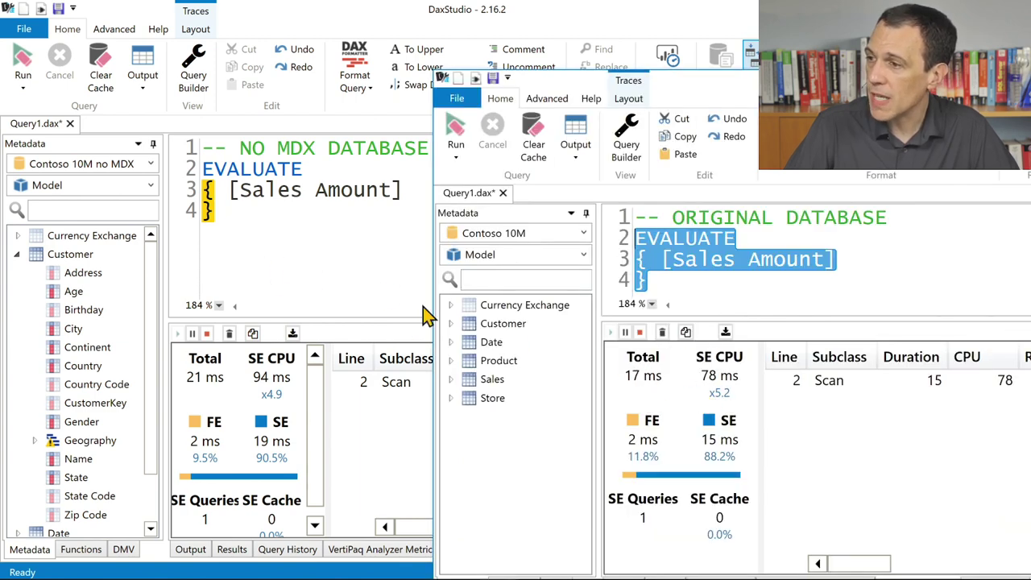
{"action": "left_click", "coordinate": [292, 250]}
{"action": "left_click", "coordinate": [22, 68]}
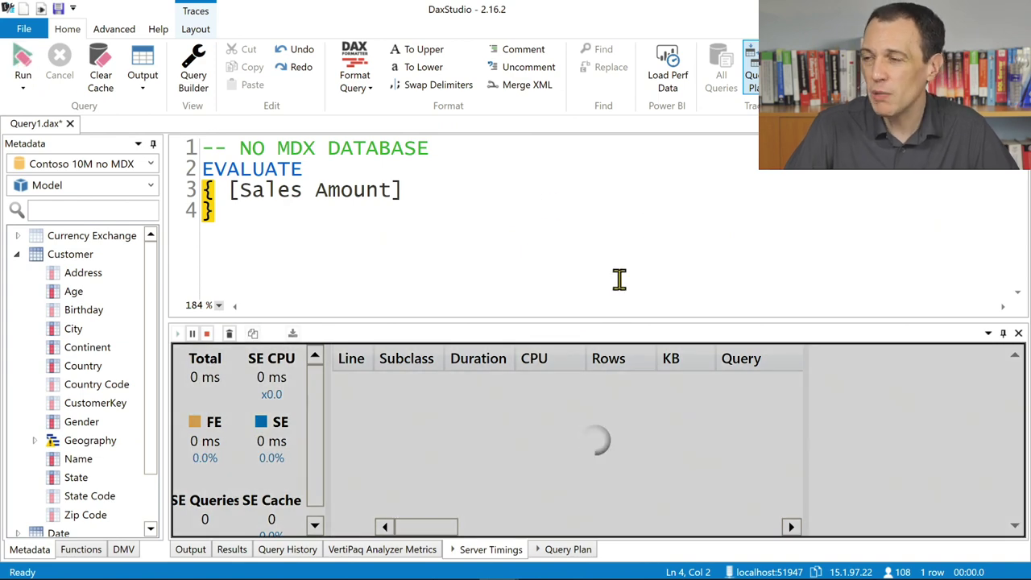
{"action": "key", "text": "alt+Tab"}
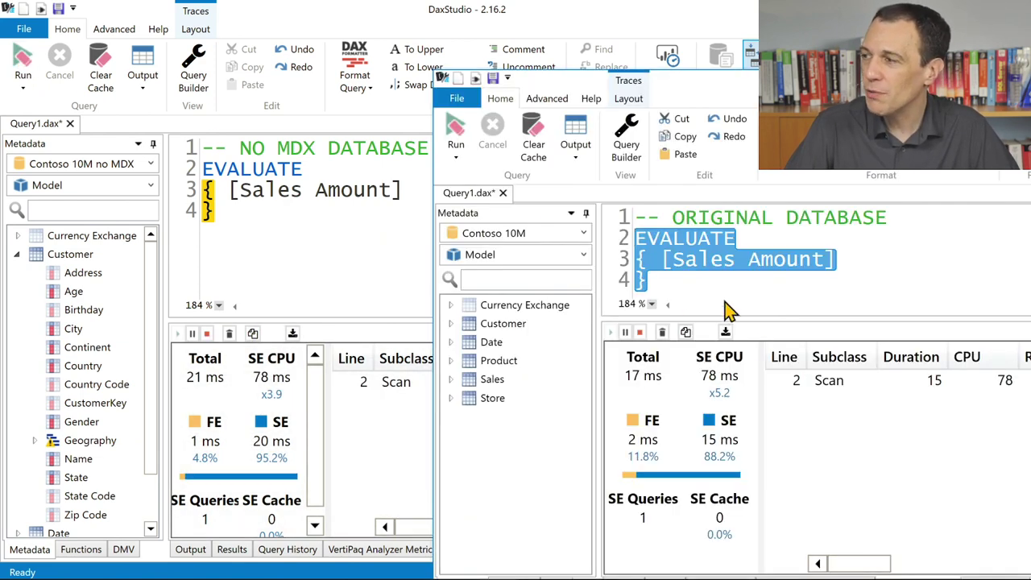